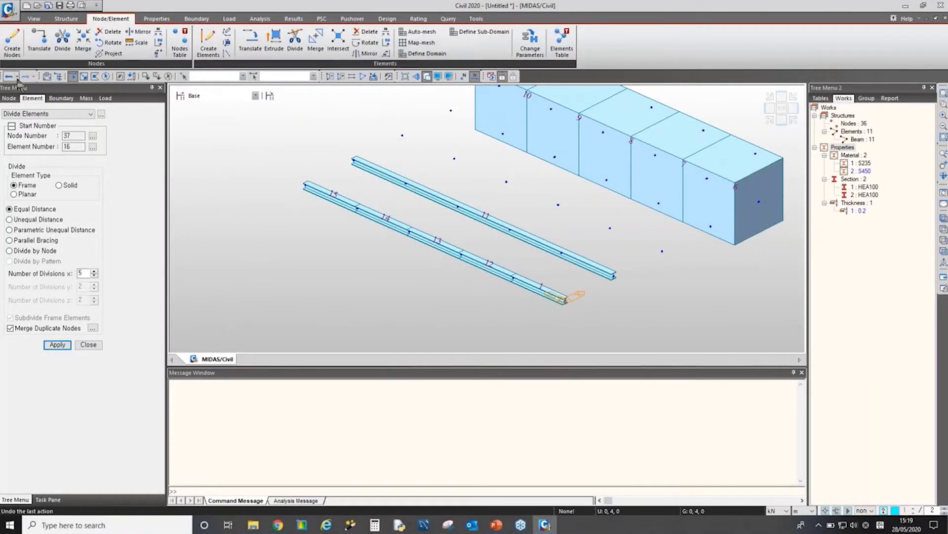
# Select all 11 beams from the Tree Menu, delete them, and view the 36-node grid from the top.
pyautogui.moveTo(404, 303); pyautogui.dragTo(457, 306, button='middle')
pyautogui.doubleClick(868, 140)
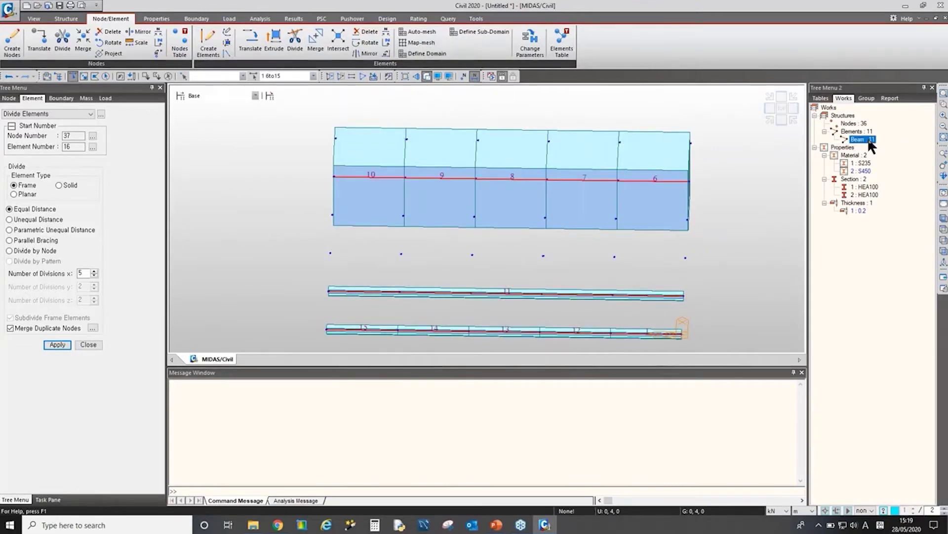
pyautogui.press('Delete')
pyautogui.click(767, 106)
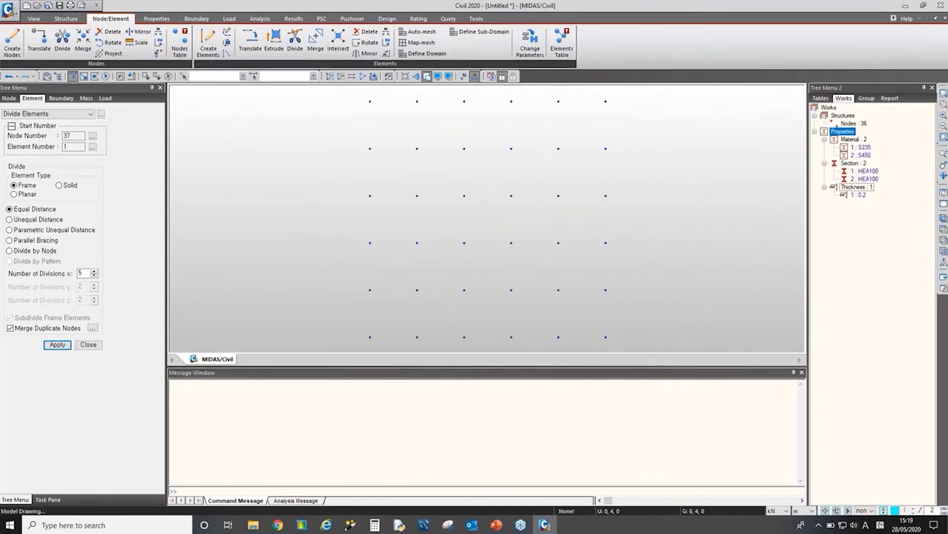
# Rotate-copy the nodes 10 times at 18° about the z-axis, centred on the origin.
pyautogui.click(118, 47)
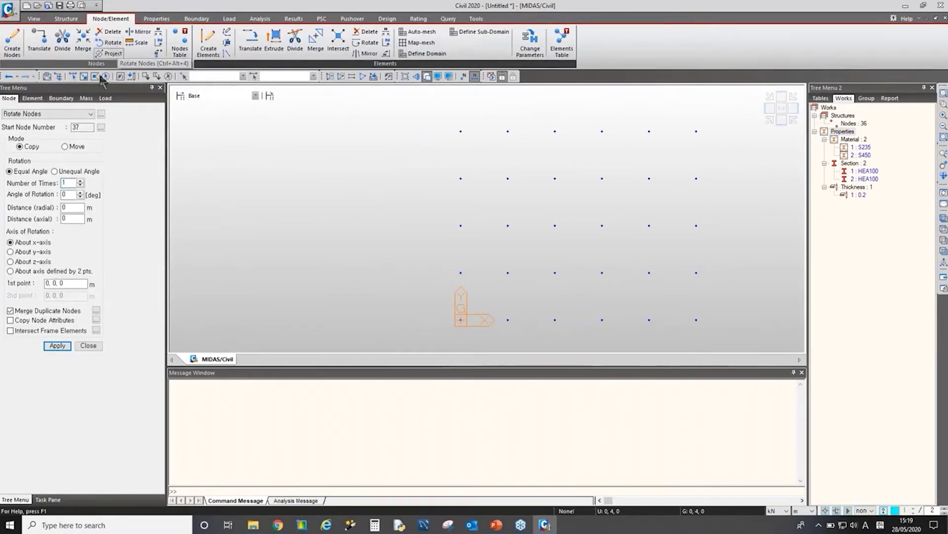
pyautogui.click(71, 183)
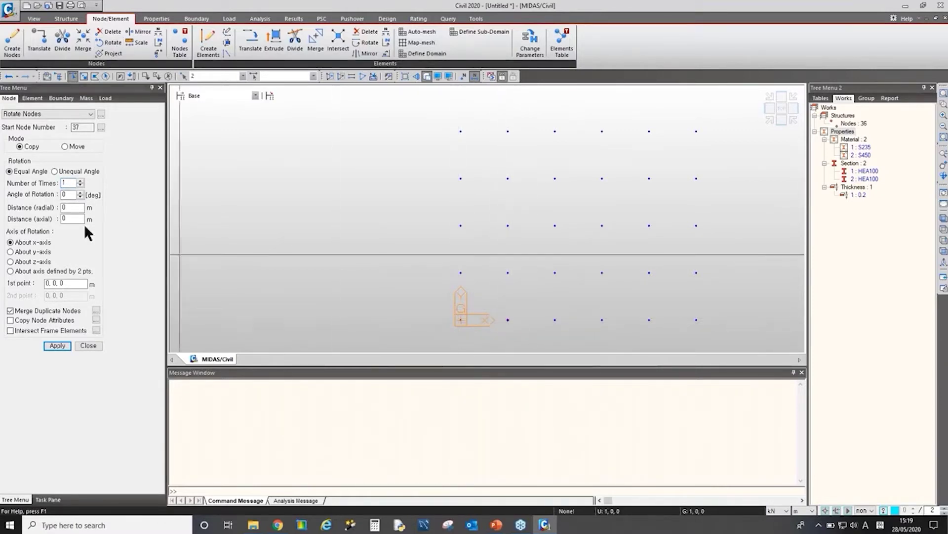
pyautogui.doubleClick(68, 194)
pyautogui.write('18')
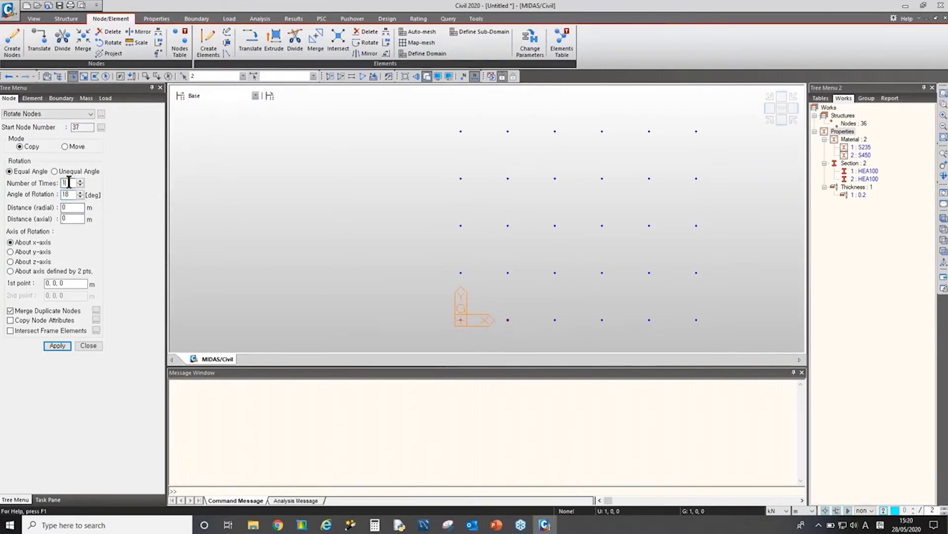
pyautogui.click(42, 262)
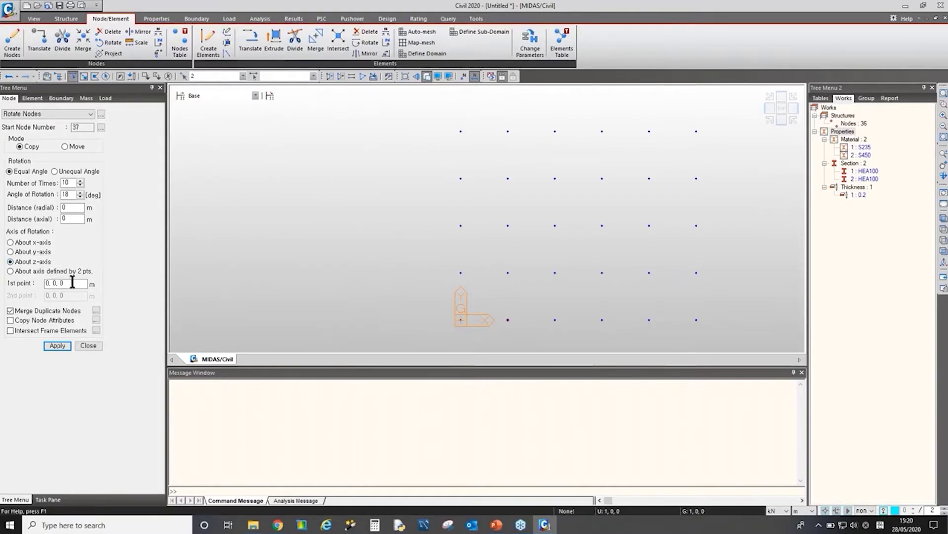
pyautogui.click(69, 283)
pyautogui.click(464, 325)
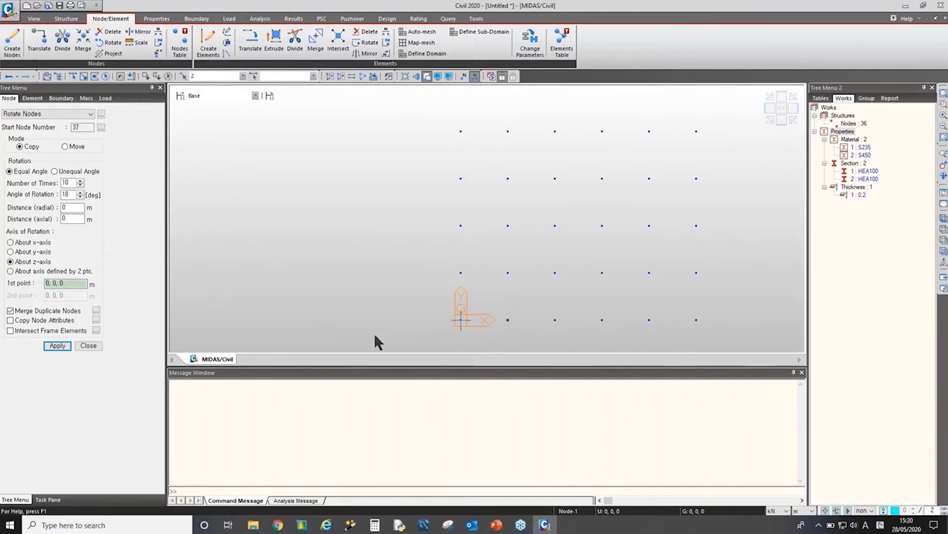
pyautogui.click(57, 346)
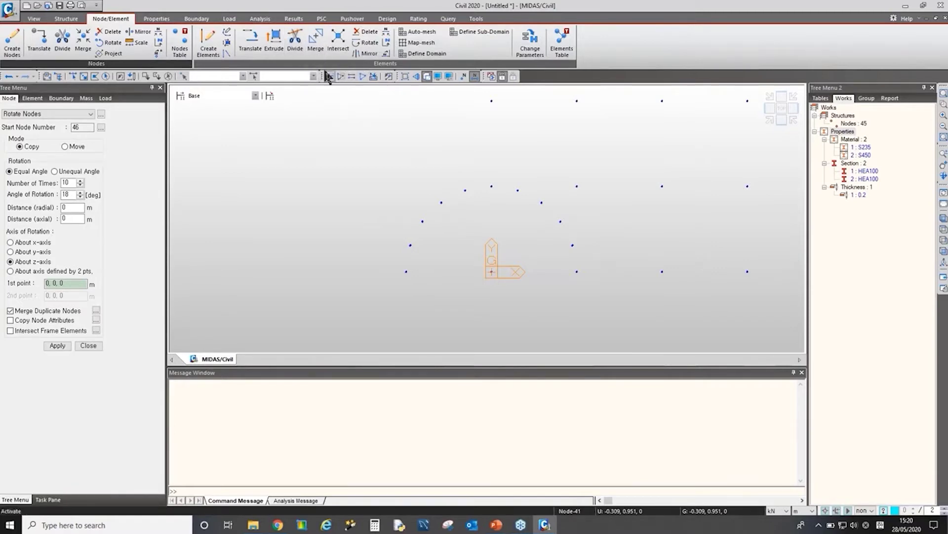
# Draw an S235 HEA100 beam from the origin node to node 1,0,0 and select it.
pyautogui.click(367, 43)
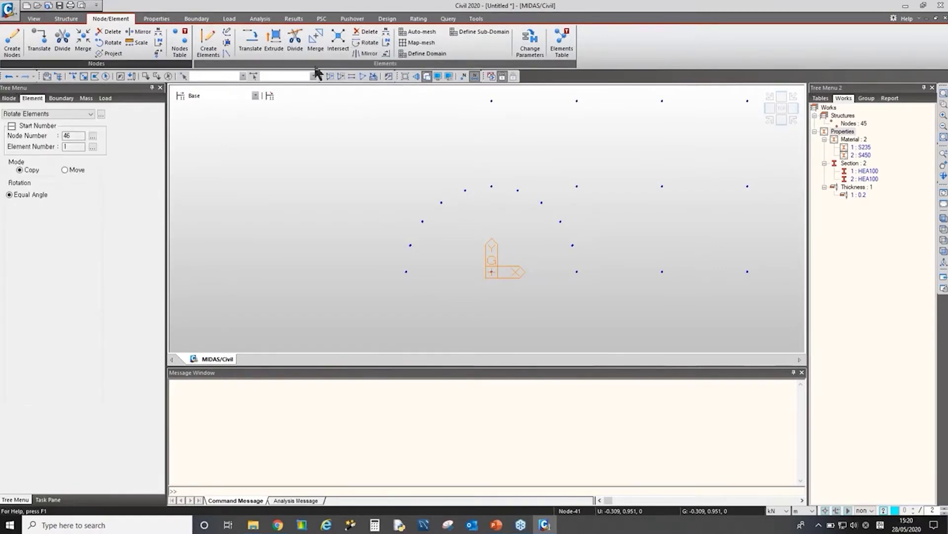
pyautogui.click(251, 42)
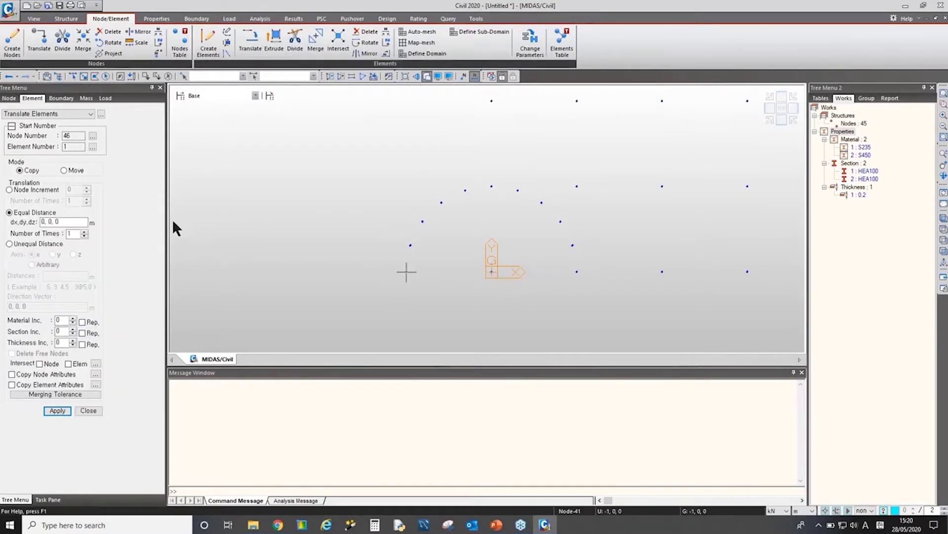
pyautogui.click(46, 114)
pyautogui.click(39, 124)
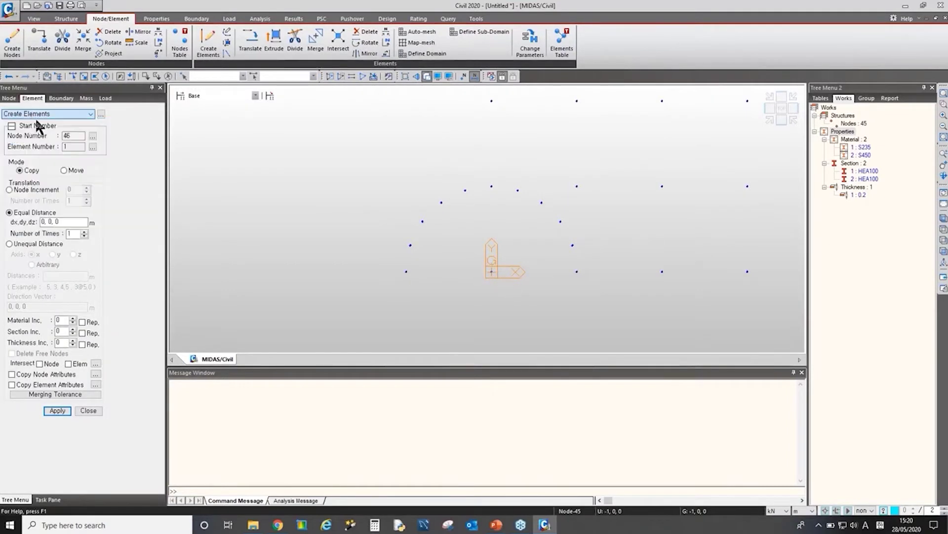
pyautogui.click(492, 272)
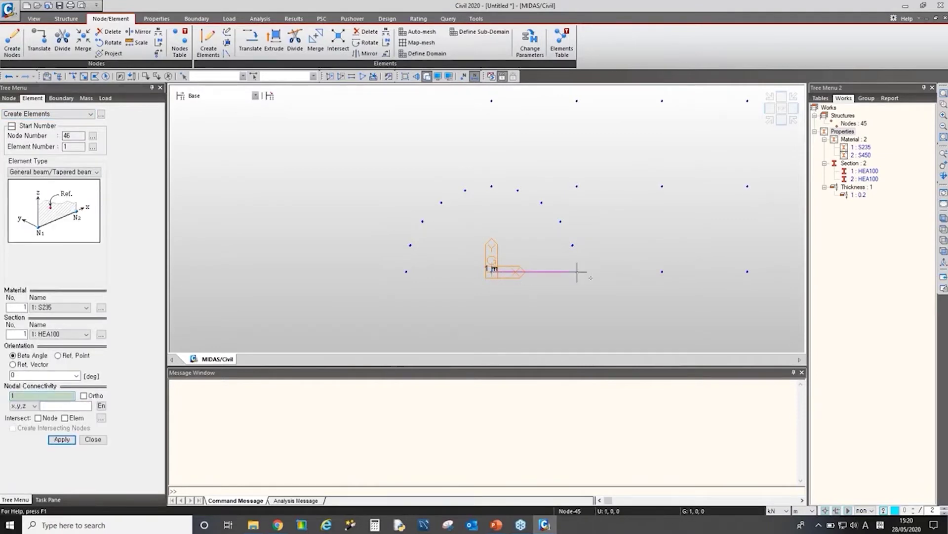
pyautogui.click(577, 271)
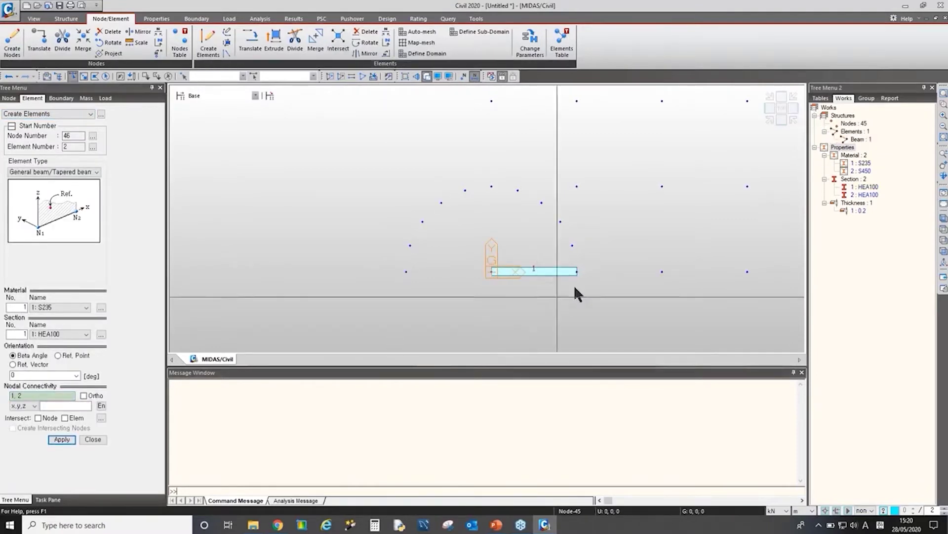
pyautogui.moveTo(552, 272); pyautogui.dragTo(523, 292)
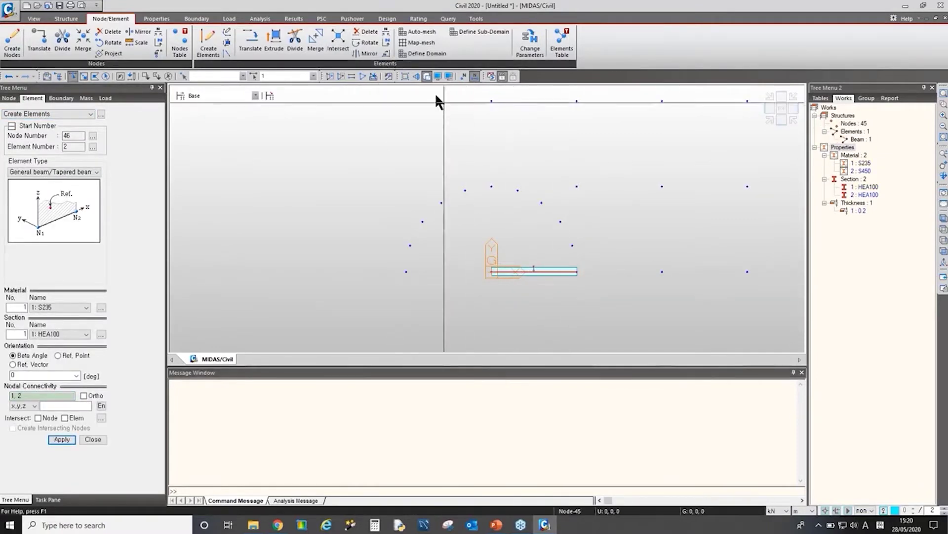
pyautogui.click(370, 42)
# Rotate-copy the beam 10 times at 18° about z, then undo back to the 36-node grid.
pyautogui.doubleClick(65, 204)
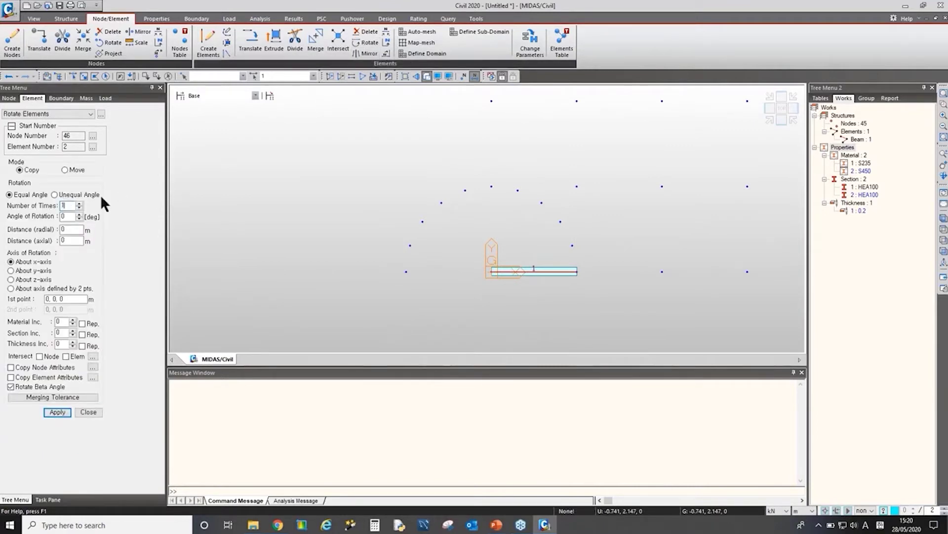
pyautogui.write('0')
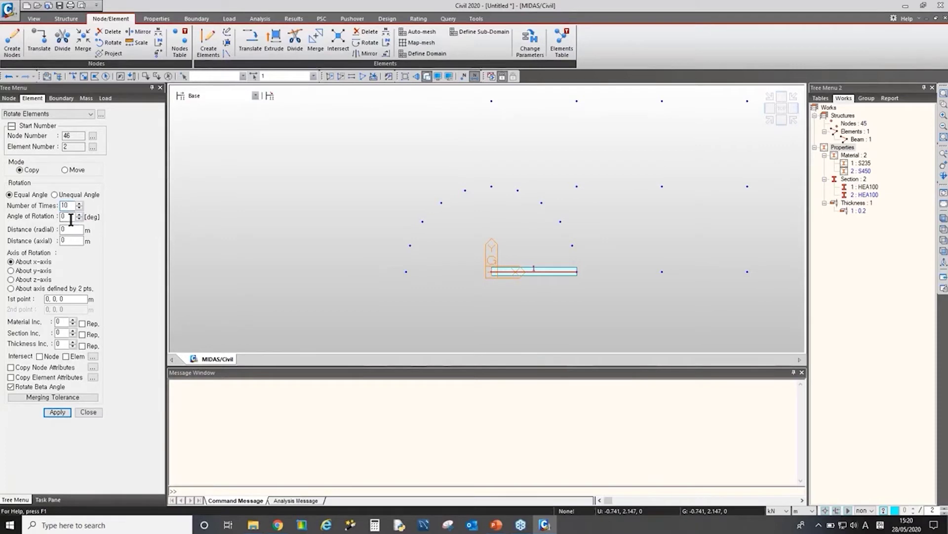
pyautogui.write('18')
pyautogui.click(30, 279)
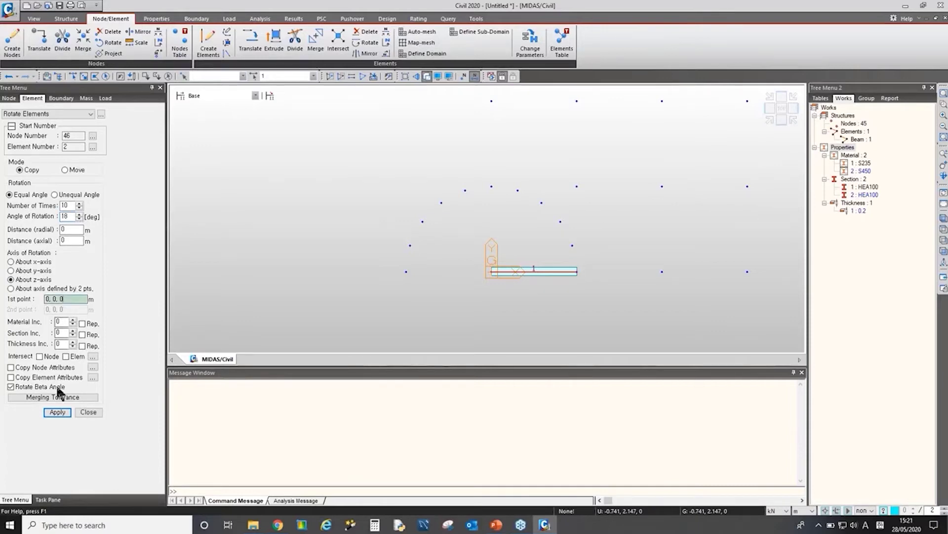
pyautogui.click(57, 412)
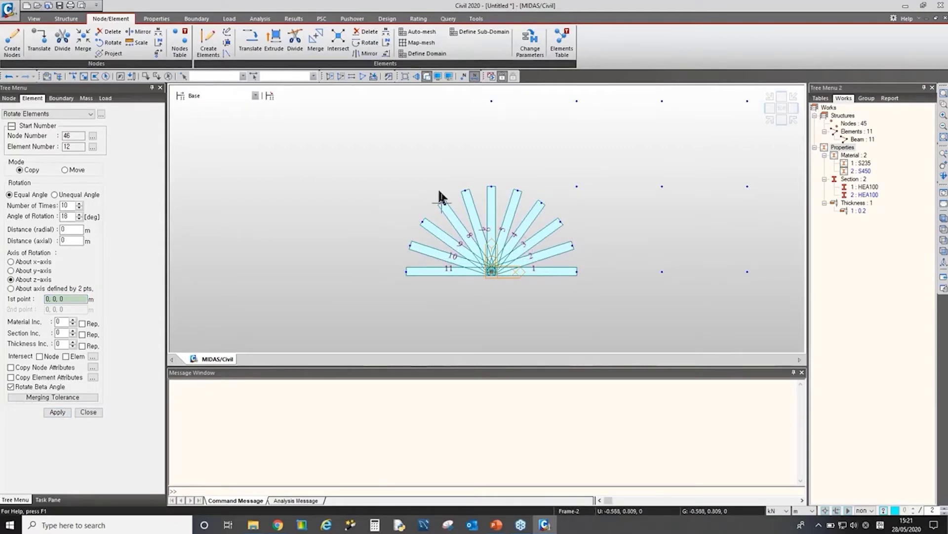
pyautogui.hotkey('ctrl', 'z')
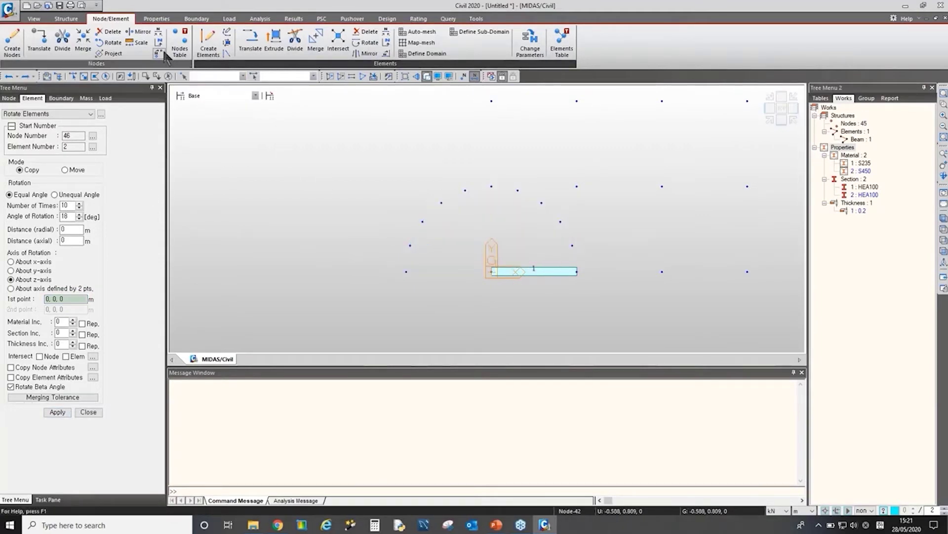
pyautogui.hotkey('ctrl', 'z')
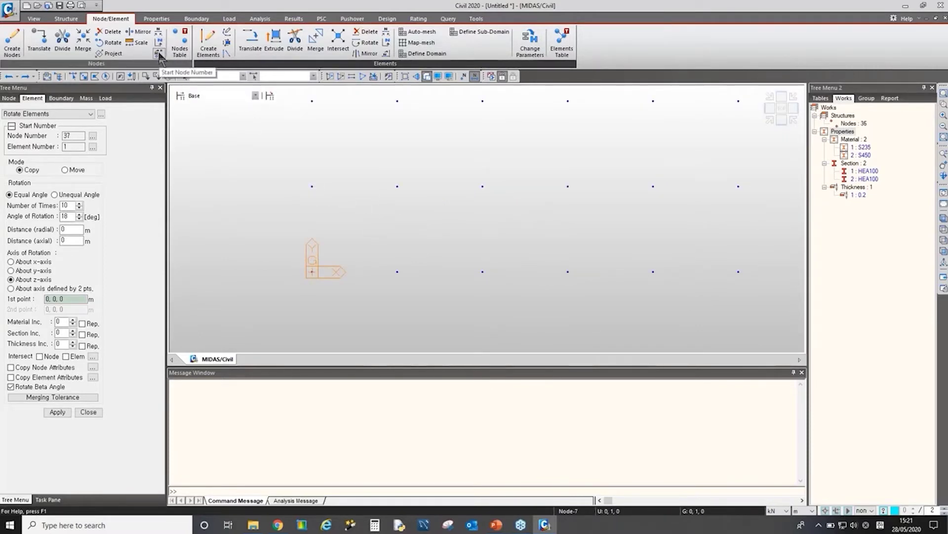
# Create beams along a 3-point arc from 3,0,0 through 1,1,0 to the origin.
pyautogui.click(228, 35)
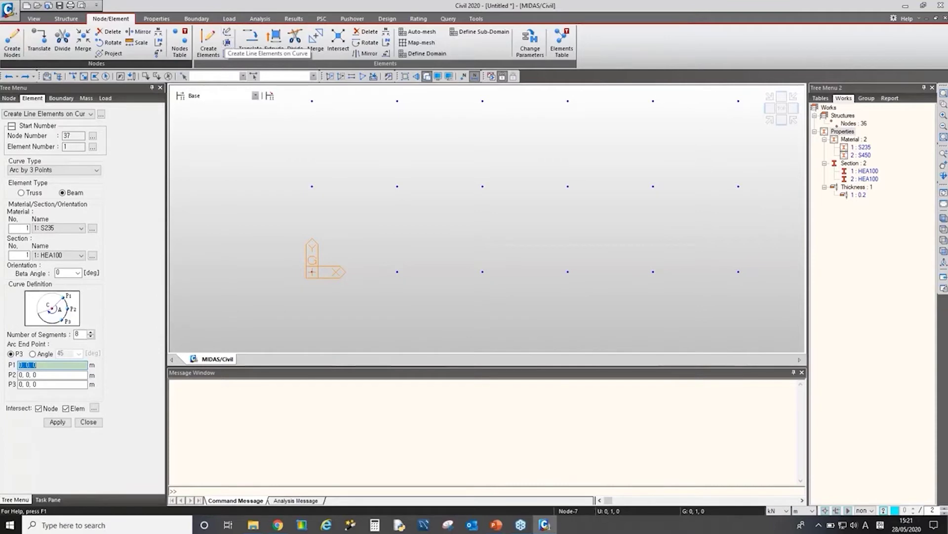
pyautogui.click(79, 172)
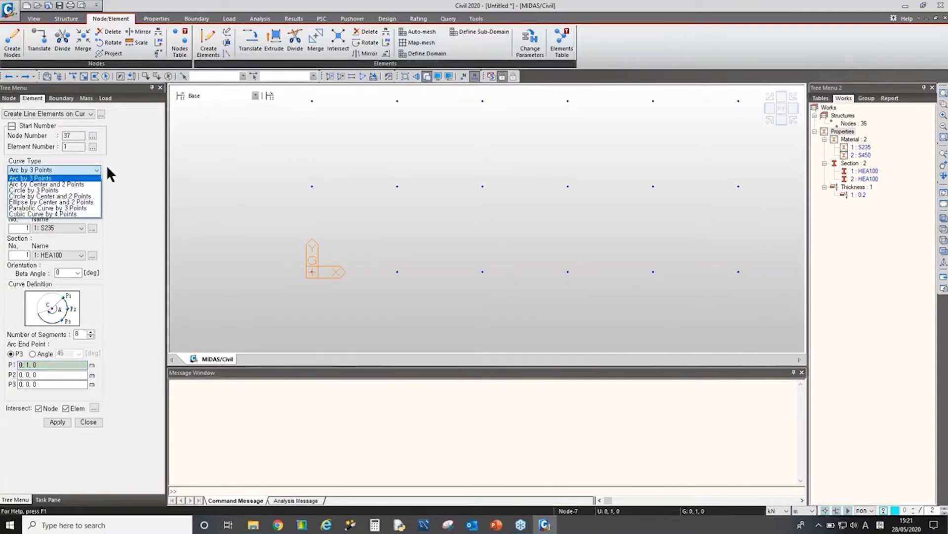
pyautogui.click(95, 174)
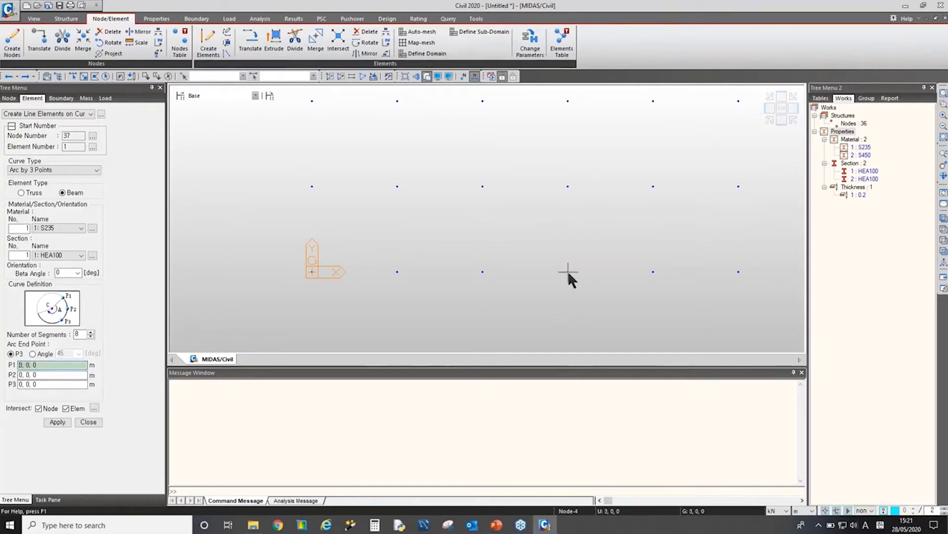
pyautogui.click(568, 271)
pyautogui.click(397, 187)
pyautogui.click(311, 271)
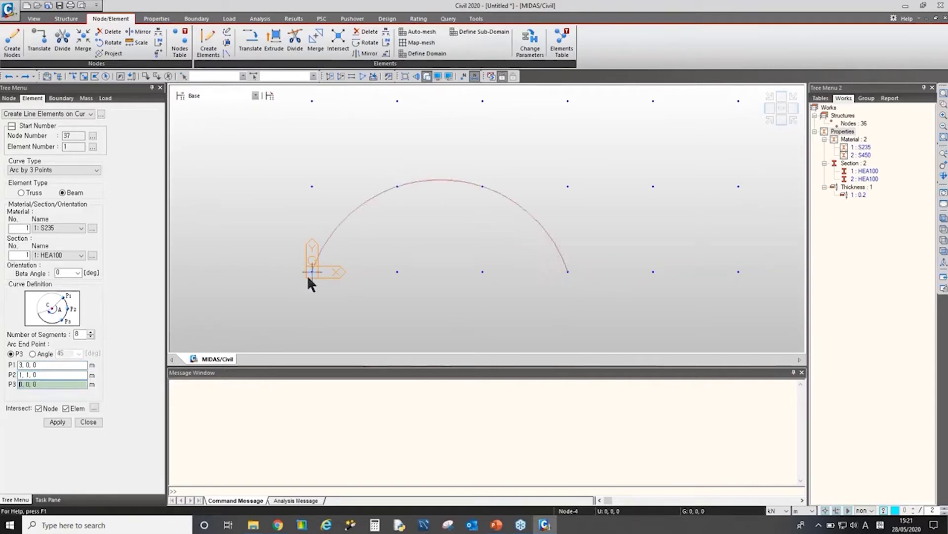
pyautogui.click(306, 272)
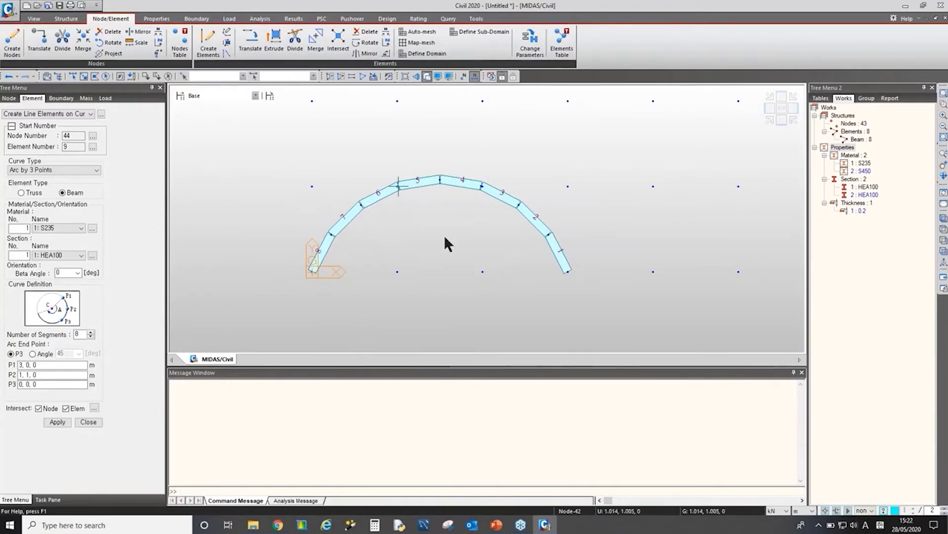
# Switch the curve type to Arc by Center and 2 Points, then undo, redo and undo the arch.
pyautogui.click(64, 169)
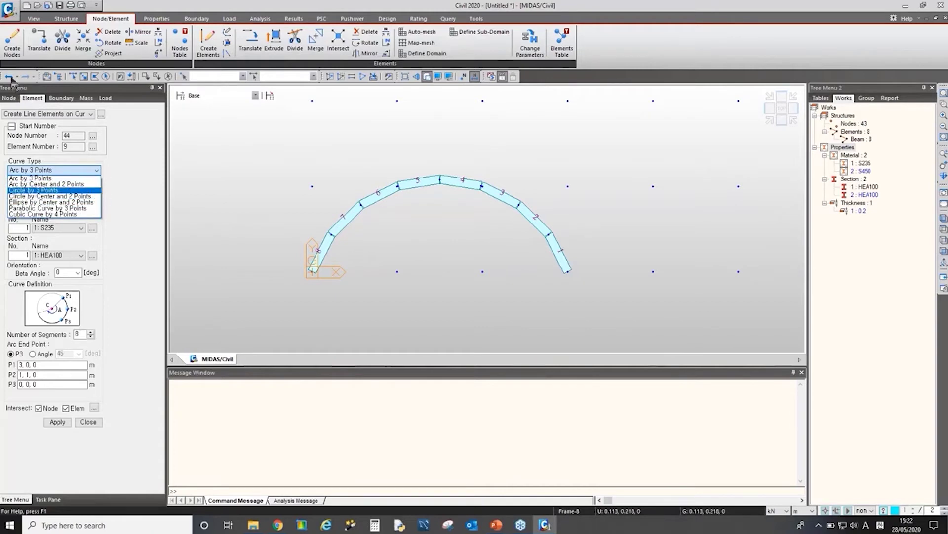
pyautogui.click(40, 184)
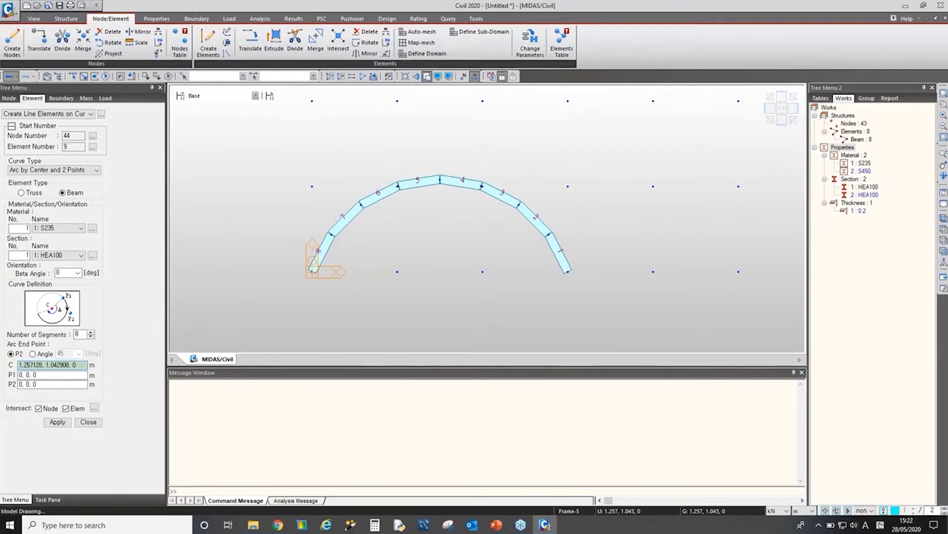
pyautogui.click(10, 76)
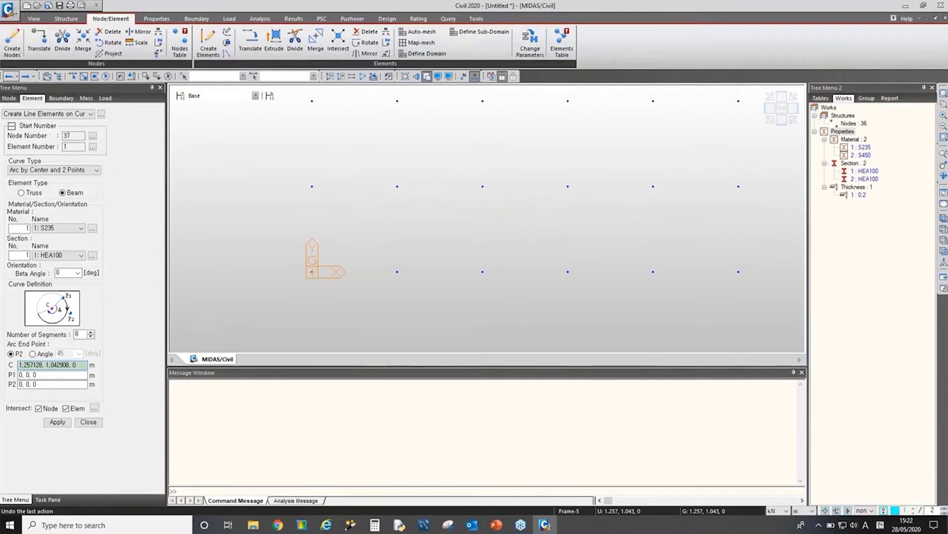
pyautogui.click(24, 77)
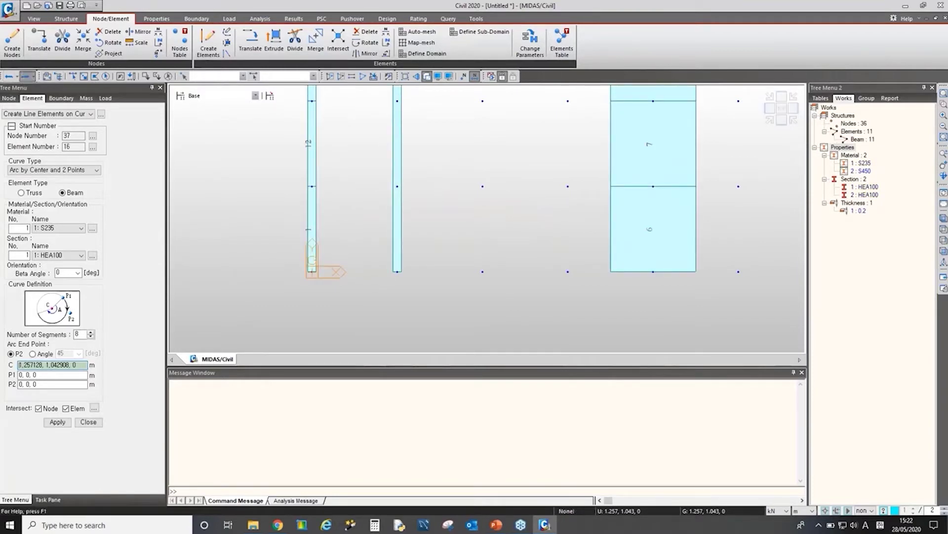
pyautogui.click(9, 76)
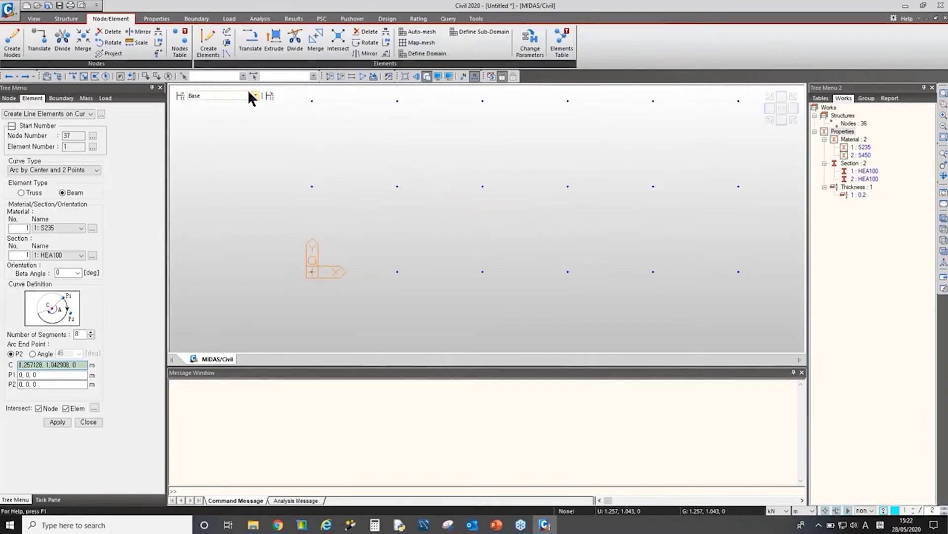
# Extrude a node into line elements with offset 0,0,1 repeated 5 times.
pyautogui.click(282, 53)
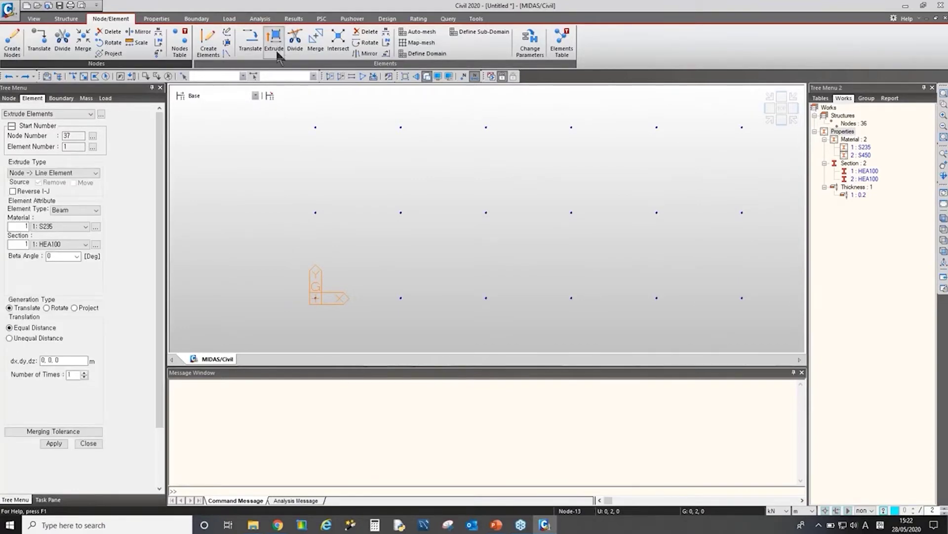
pyautogui.click(86, 172)
pyautogui.click(66, 173)
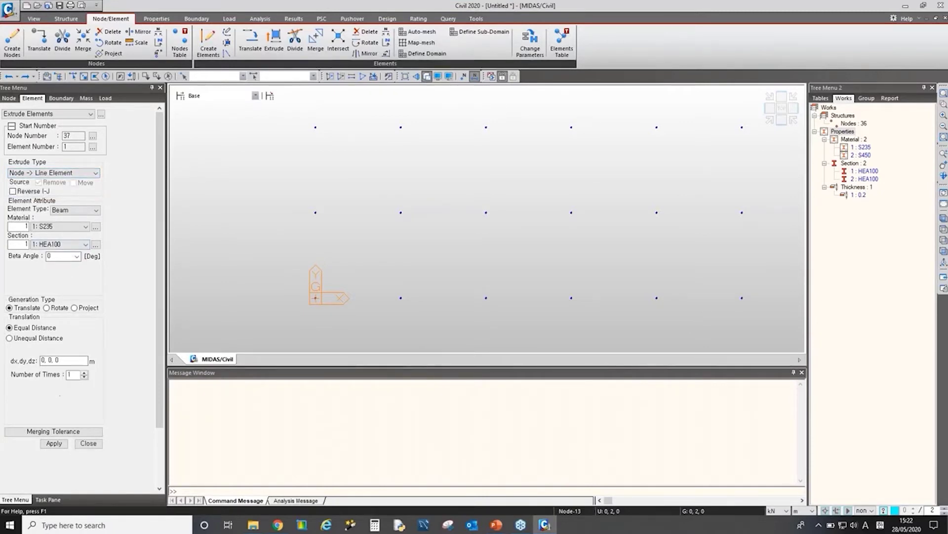
pyautogui.click(56, 361)
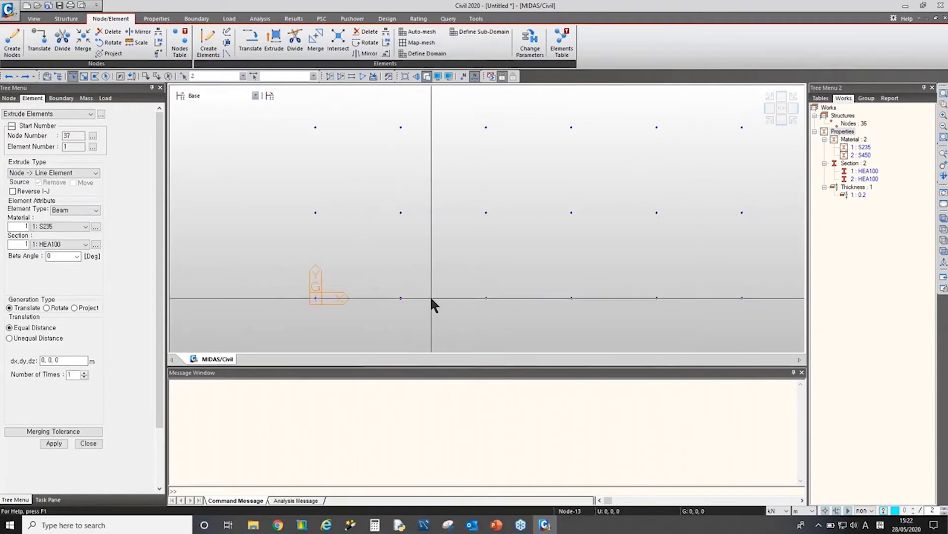
pyautogui.moveTo(431, 296); pyautogui.dragTo(484, 208, button='middle')
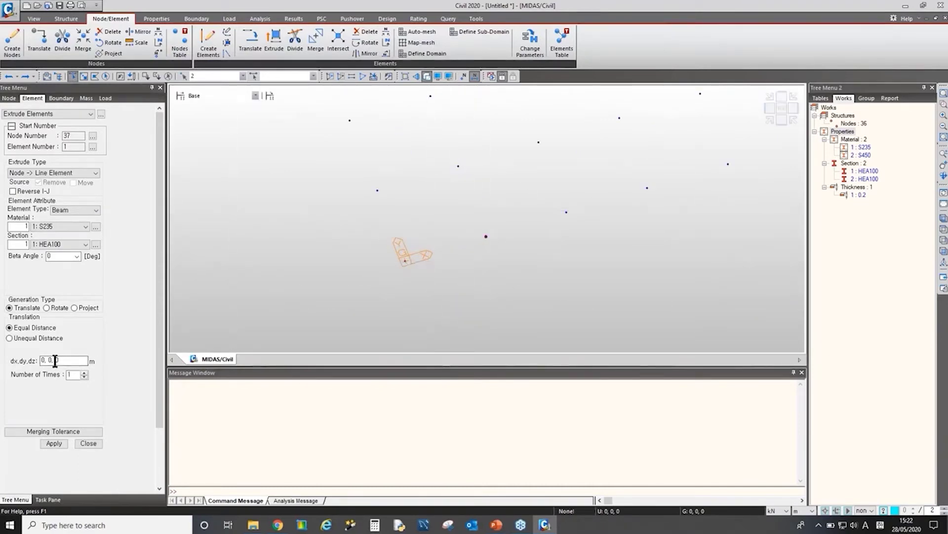
pyautogui.moveTo(42, 360); pyautogui.dragTo(90, 362)
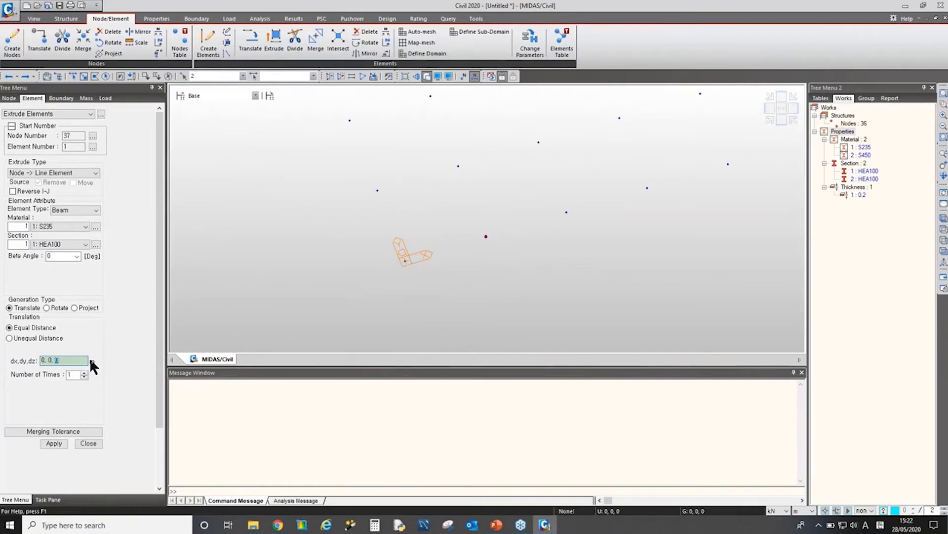
pyautogui.press('Tab')
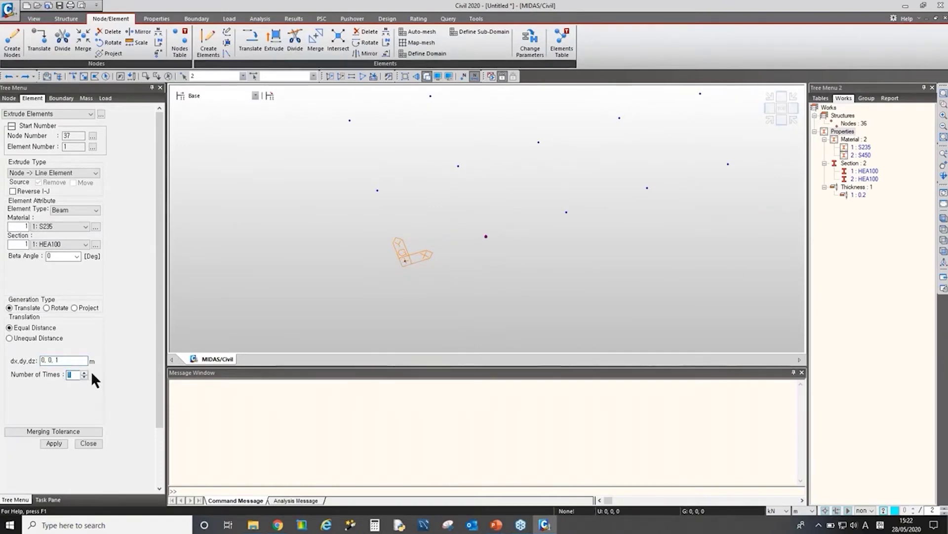
pyautogui.click(85, 373)
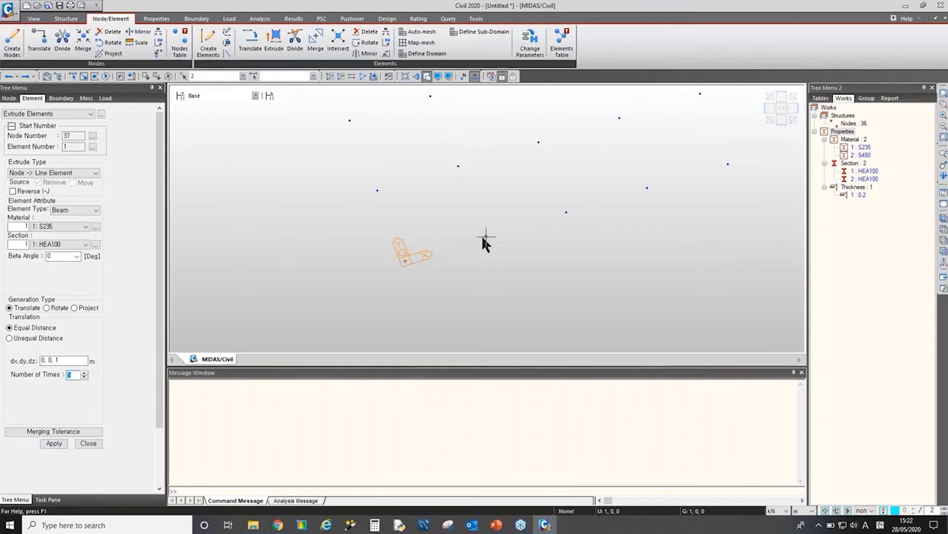
pyautogui.click(54, 442)
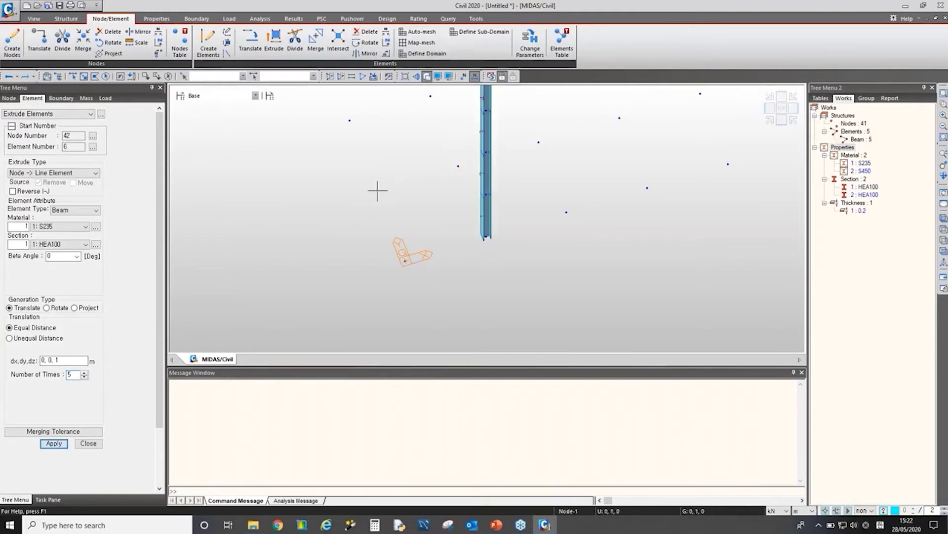
# Zoom in on the new column and select all five column beams.
pyautogui.moveTo(377, 191); pyautogui.dragTo(453, 268, button='middle')
pyautogui.scroll(3, 540, 256)
pyautogui.moveTo(583, 216); pyautogui.dragTo(553, 242, button='middle')
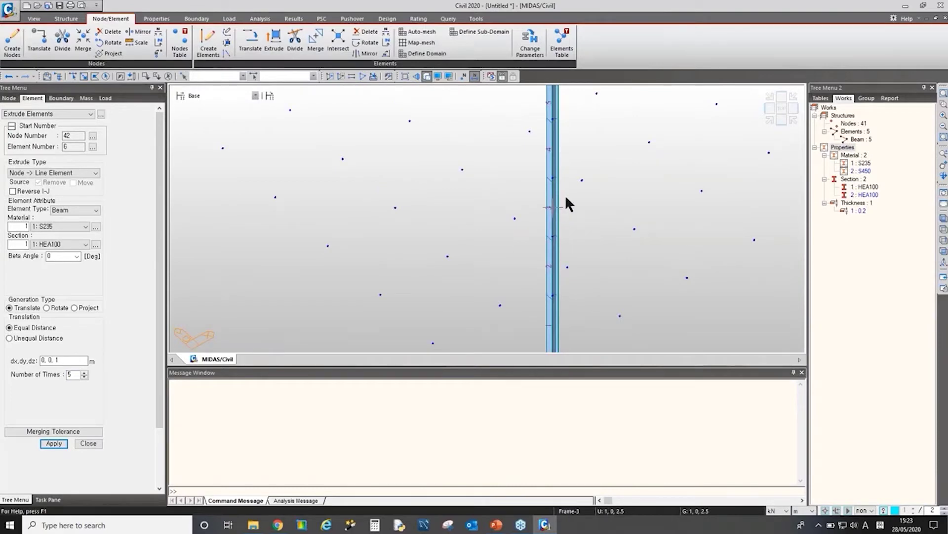
pyautogui.click(769, 118)
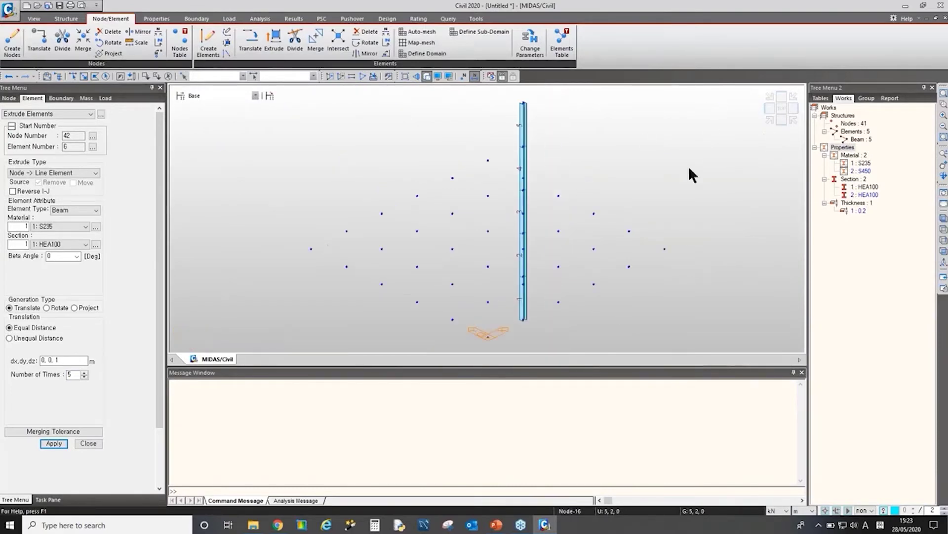
pyautogui.click(510, 130)
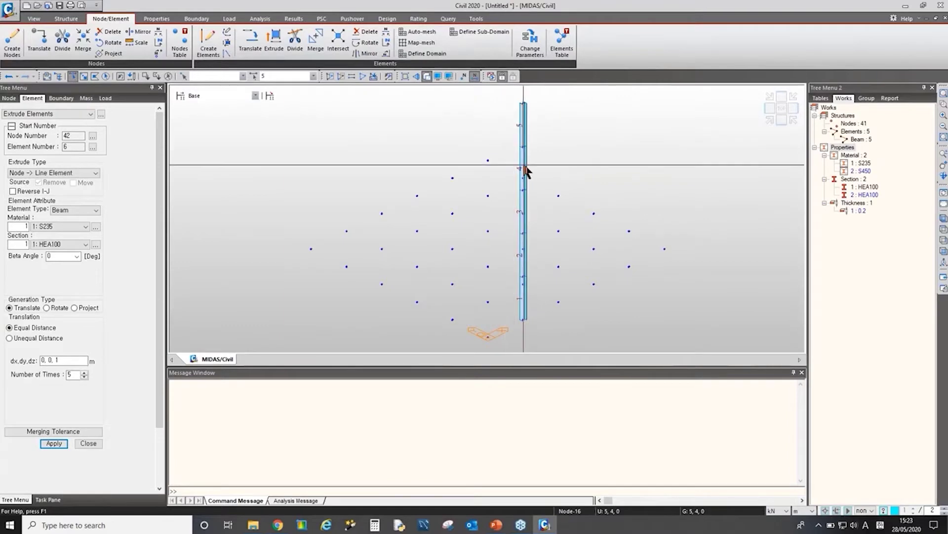
pyautogui.doubleClick(861, 138)
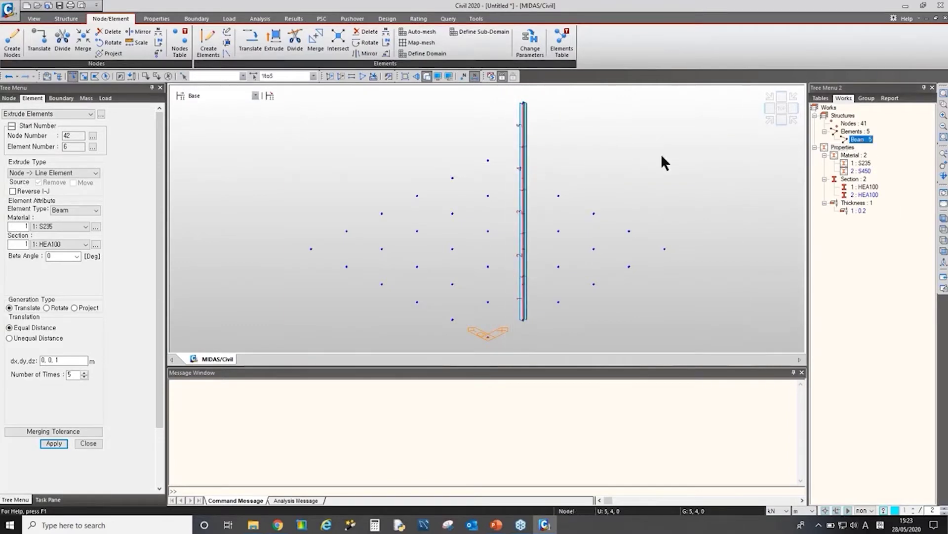
pyautogui.click(64, 173)
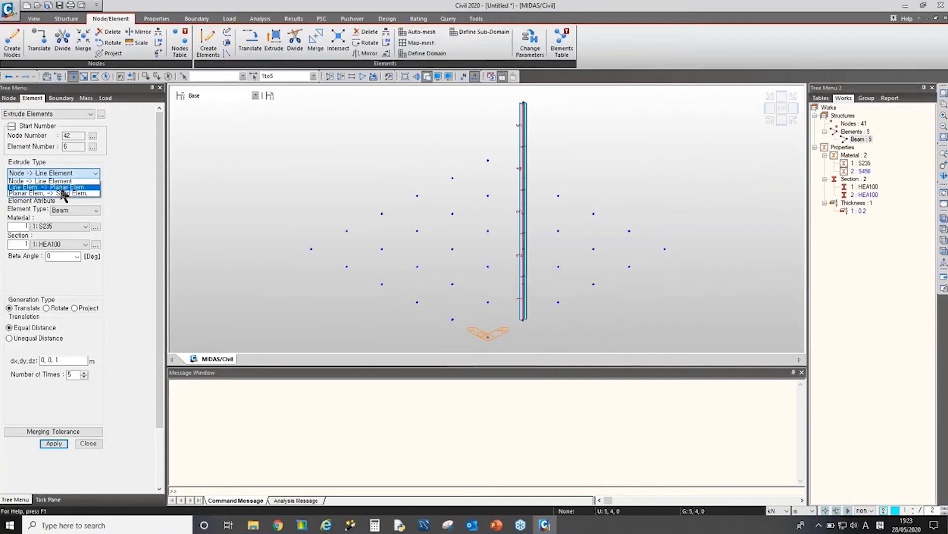
# Extrude the column lines into planar elements with offset 1,0,0 repeated 5 times.
pyautogui.click(63, 188)
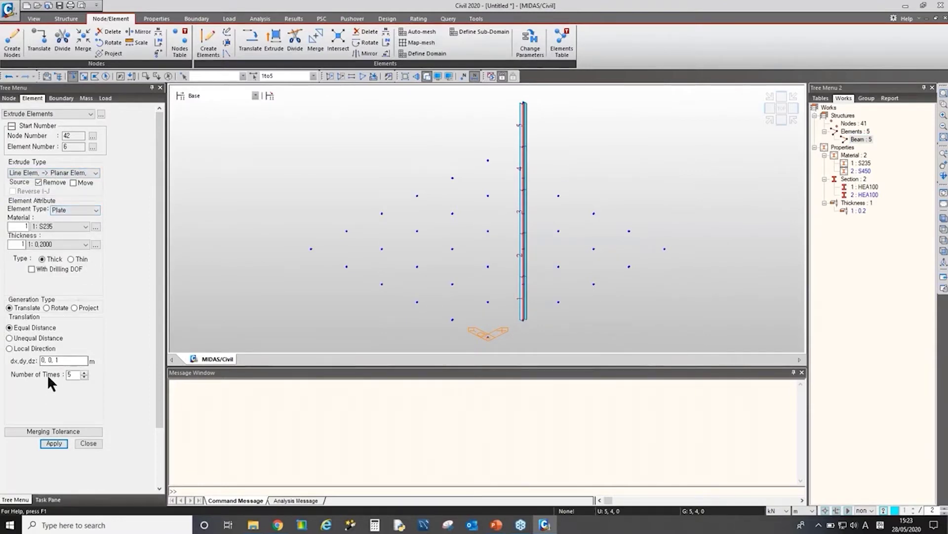
pyautogui.click(55, 360)
pyautogui.doubleClick(57, 357)
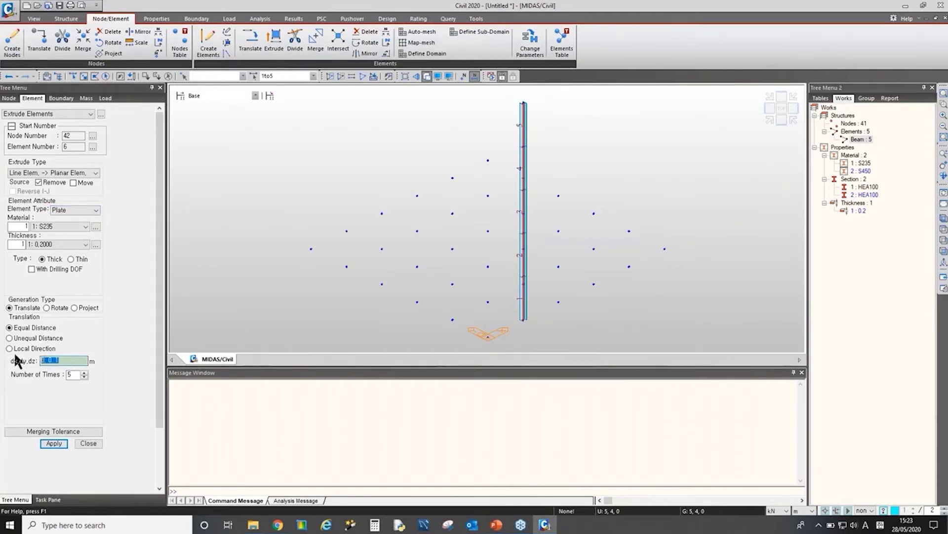
pyautogui.write('1')
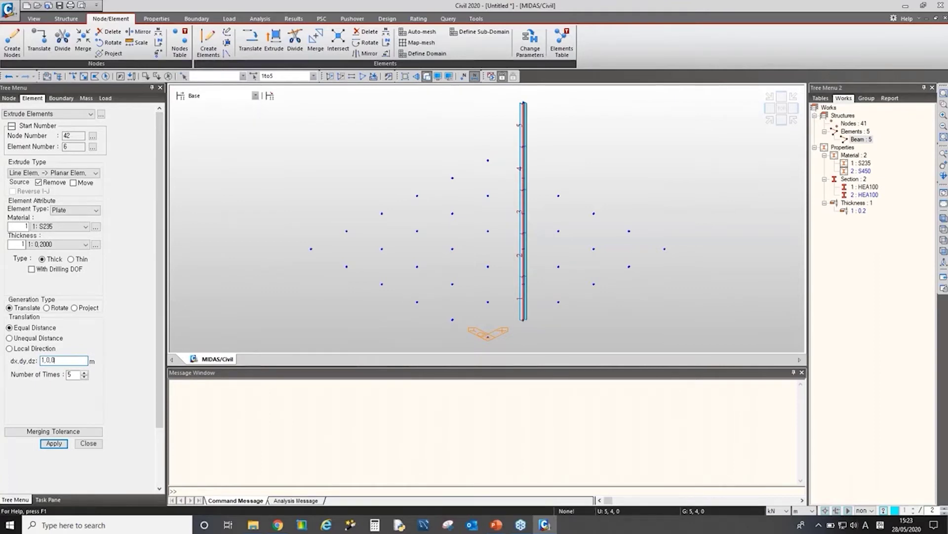
pyautogui.doubleClick(46, 361)
pyautogui.click(85, 376)
pyautogui.click(85, 377)
pyautogui.click(85, 376)
pyautogui.write('5')
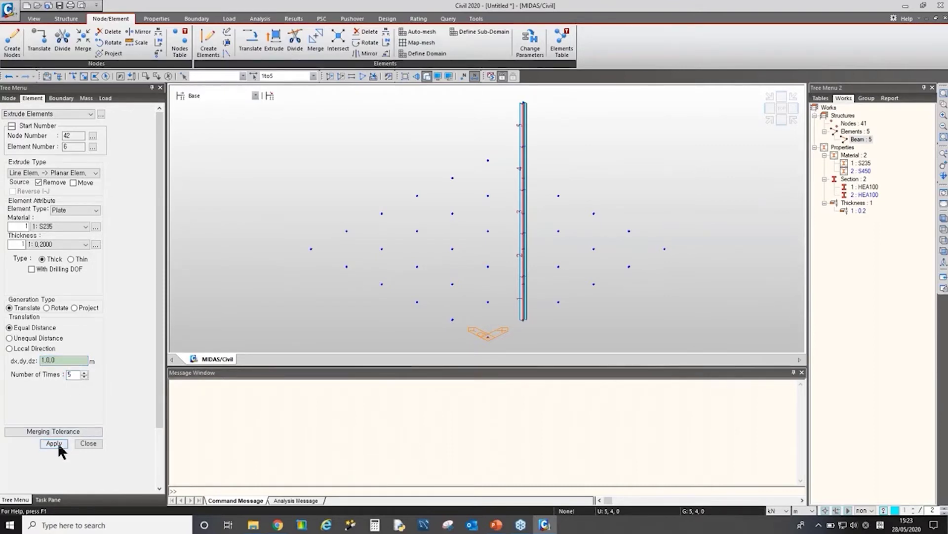
pyautogui.click(54, 443)
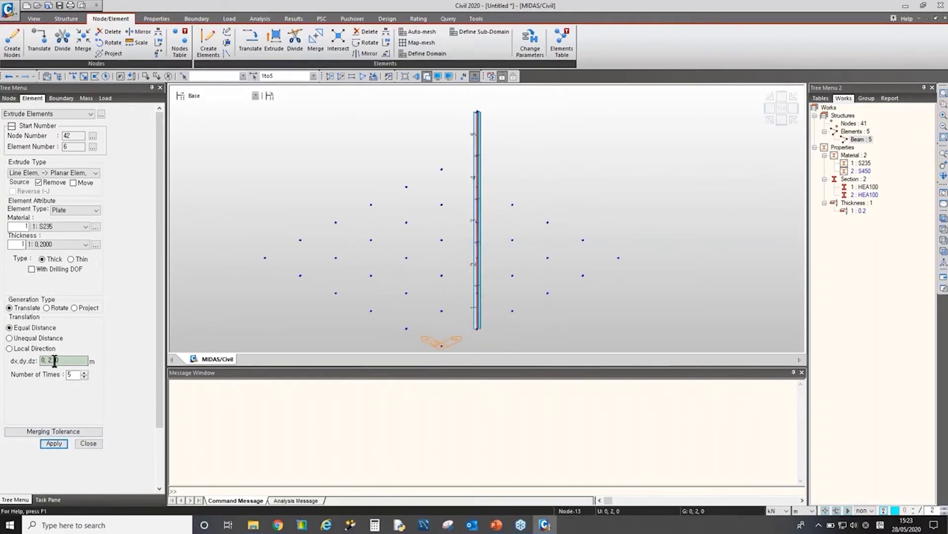
pyautogui.moveTo(54, 360); pyautogui.dragTo(32, 360)
pyautogui.write('1,')
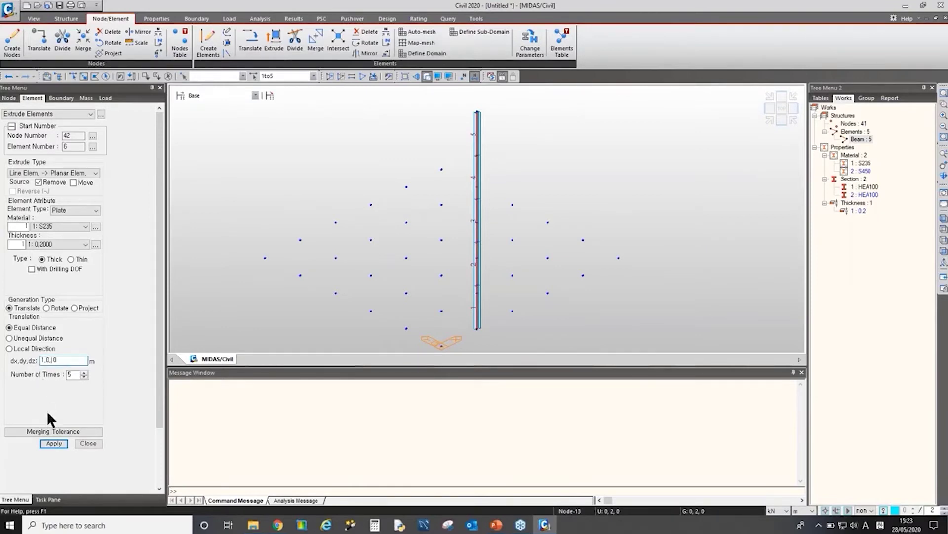
pyautogui.click(52, 441)
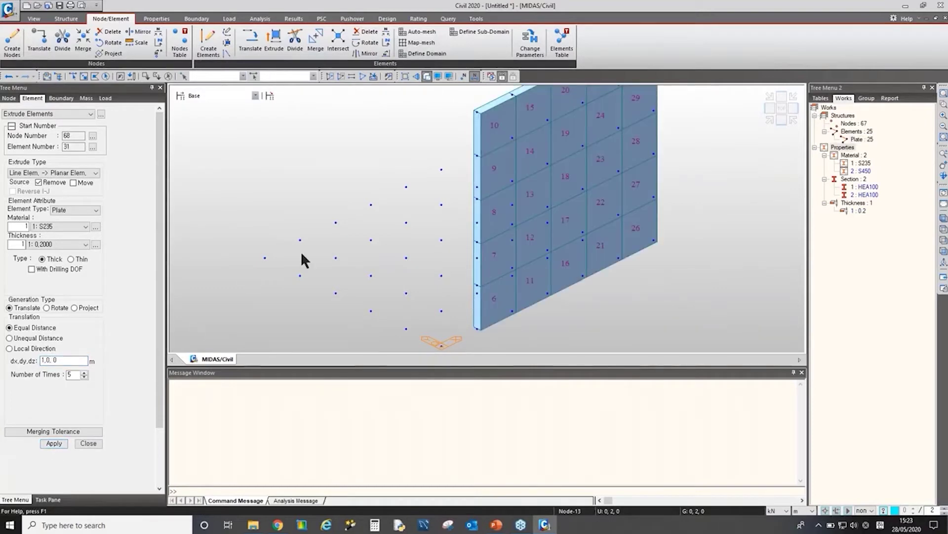
# View the wall in plan, select all its plates, and orbit to an isometric view.
pyautogui.keyDown('ctrl'); pyautogui.moveTo(442, 247); pyautogui.dragTo(338, 226, button='middle'); pyautogui.keyUp('ctrl')
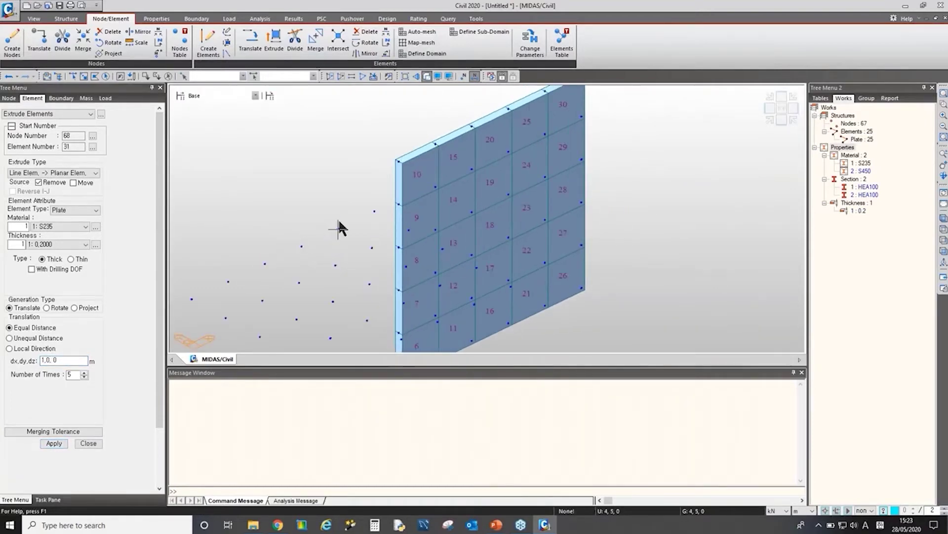
pyautogui.click(781, 107)
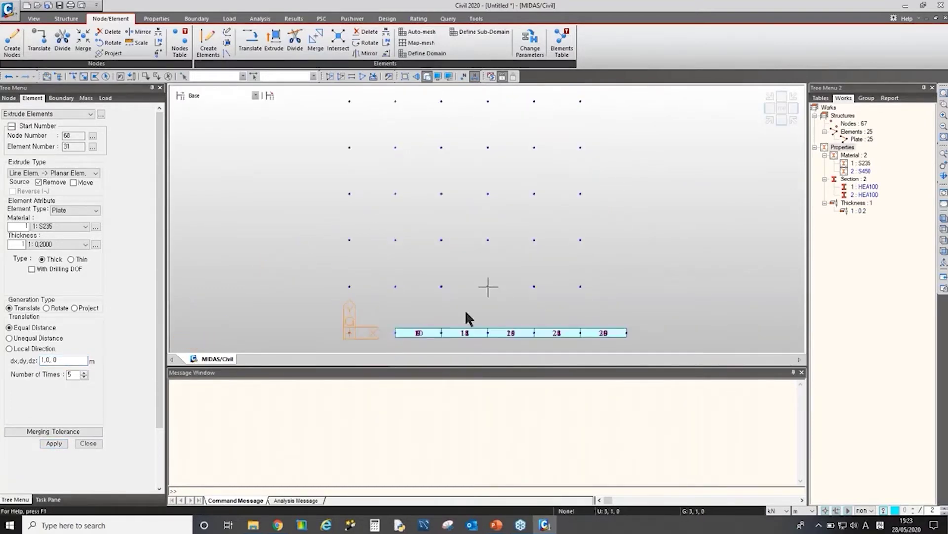
pyautogui.moveTo(385, 312); pyautogui.dragTo(681, 348)
pyautogui.keyDown('ctrl'); pyautogui.moveTo(554, 317); pyautogui.dragTo(147, 268, button='middle'); pyautogui.keyUp('ctrl')
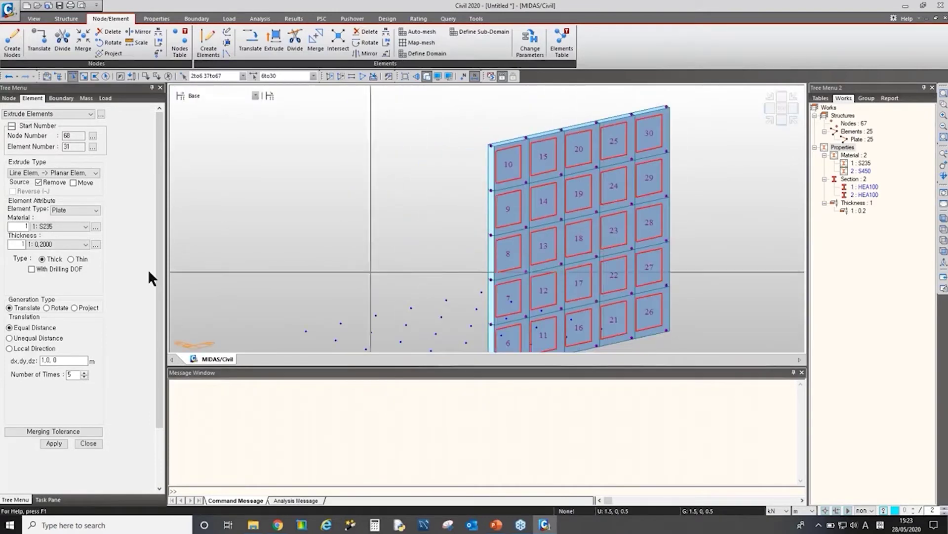
pyautogui.click(54, 173)
# Switch the extrusion to Planar Elem. -> Solid and enter an offset of 0, 1, 0.
pyautogui.click(61, 191)
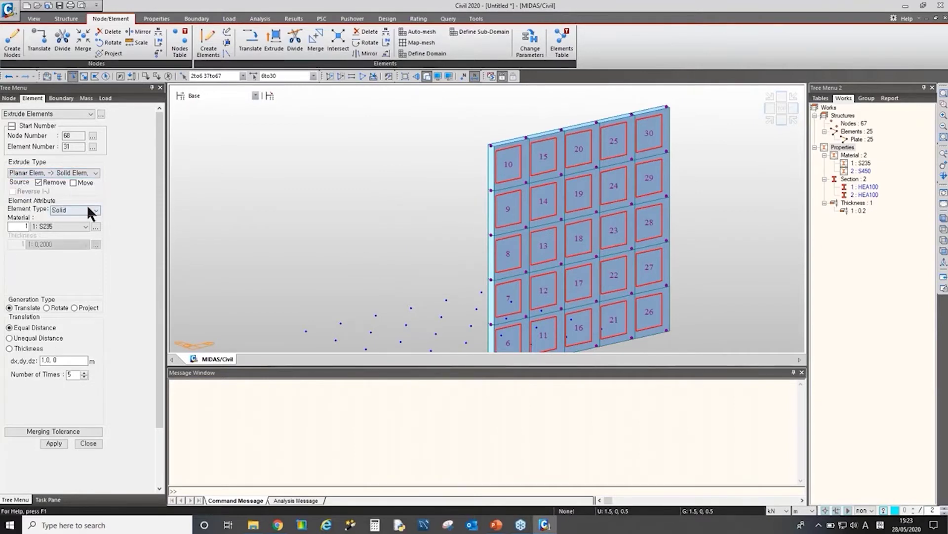
pyautogui.click(46, 360)
pyautogui.doubleClick(49, 361)
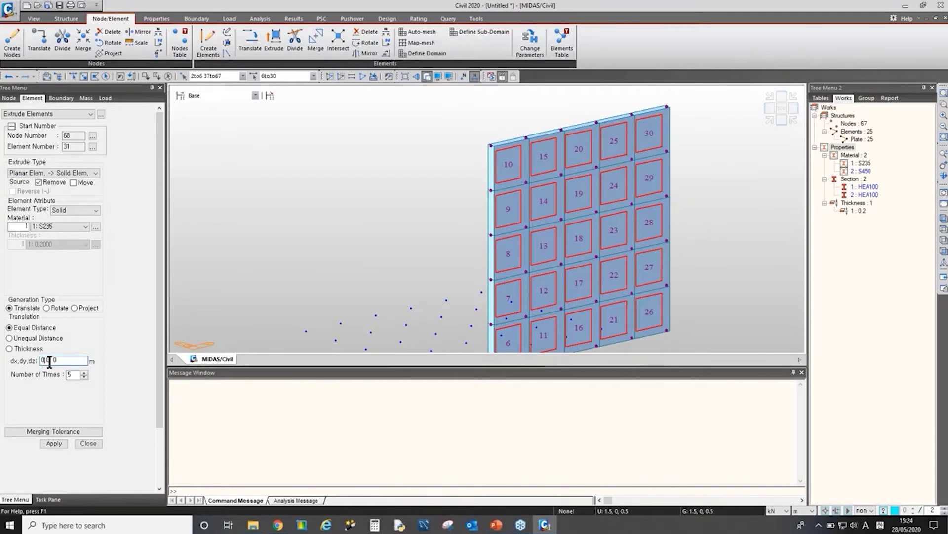
pyautogui.tripleClick(47, 361)
pyautogui.write('0.1, 0')
pyautogui.moveTo(49, 363); pyautogui.dragTo(38, 361)
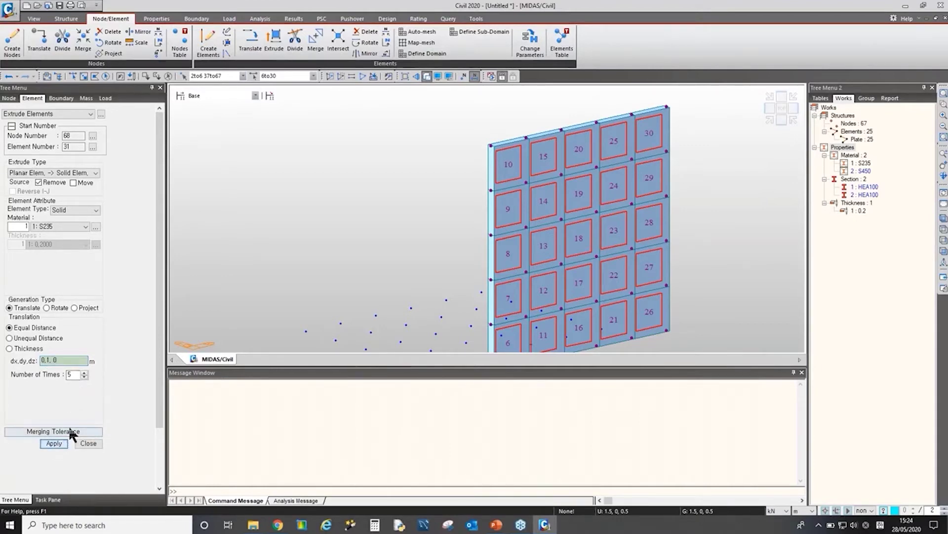
pyautogui.keyDown('ctrl'); pyautogui.moveTo(351, 281); pyautogui.dragTo(416, 269, button='middle'); pyautogui.keyUp('ctrl')
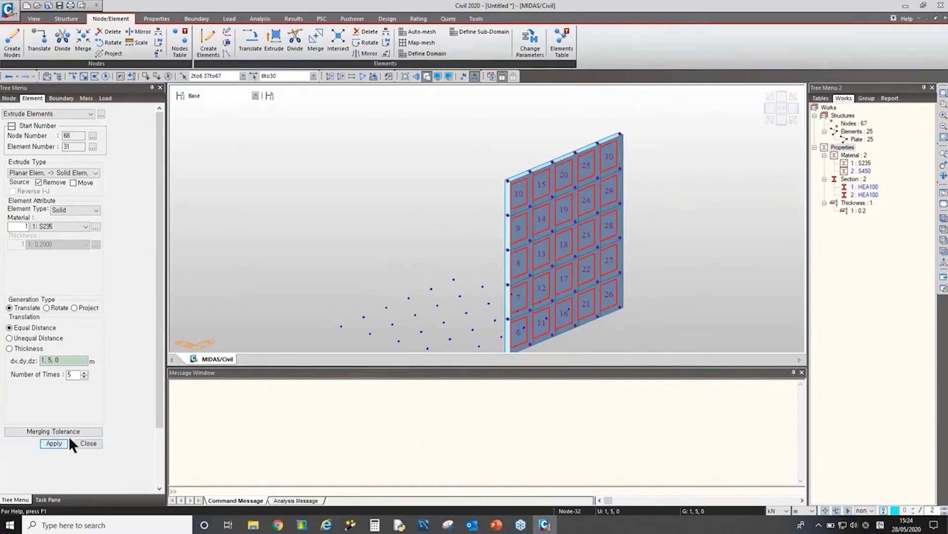
pyautogui.moveTo(491, 257); pyautogui.dragTo(508, 228, button='middle')
# Select all 25 plates and extrude them into five layers of solid elements.
pyautogui.click(859, 139)
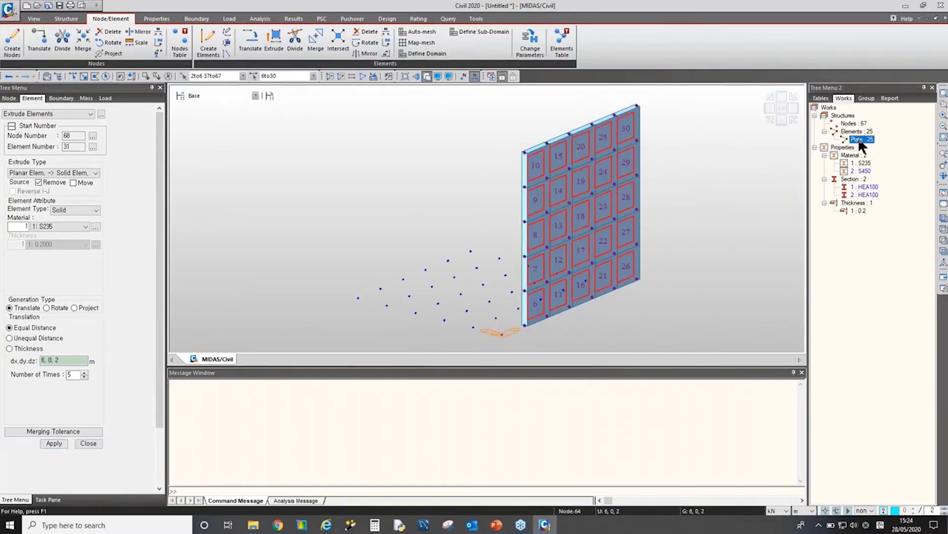
pyautogui.click(53, 443)
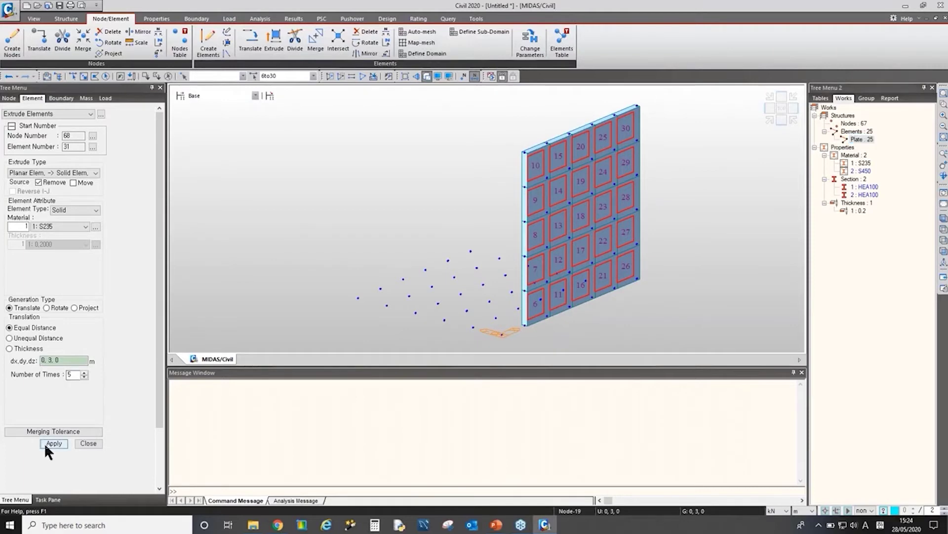
pyautogui.doubleClick(50, 359)
pyautogui.write('1')
pyautogui.click(55, 441)
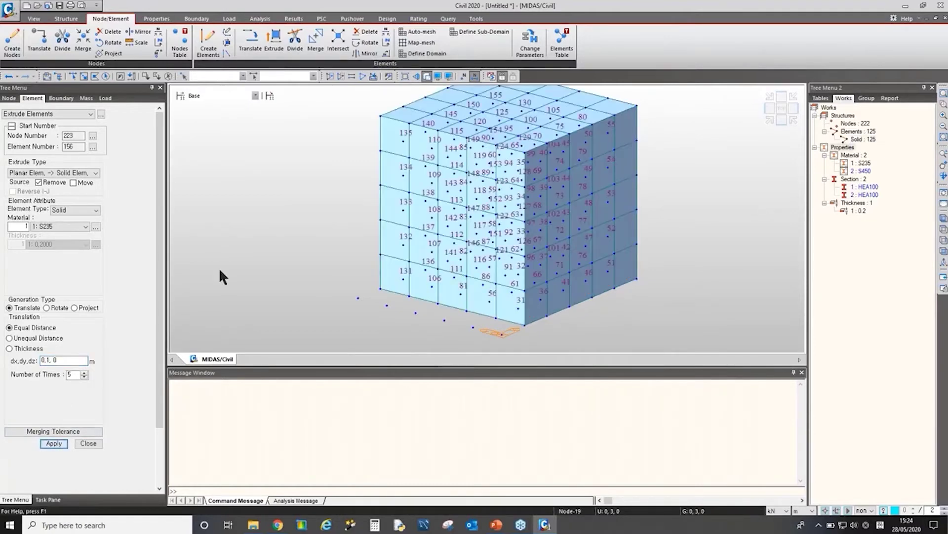
# Hide the element number labels, orbit to face the cube, then undo the solid extrusion.
pyautogui.keyDown('ctrl'); pyautogui.moveTo(496, 269); pyautogui.dragTo(538, 262, button='middle'); pyautogui.keyUp('ctrl')
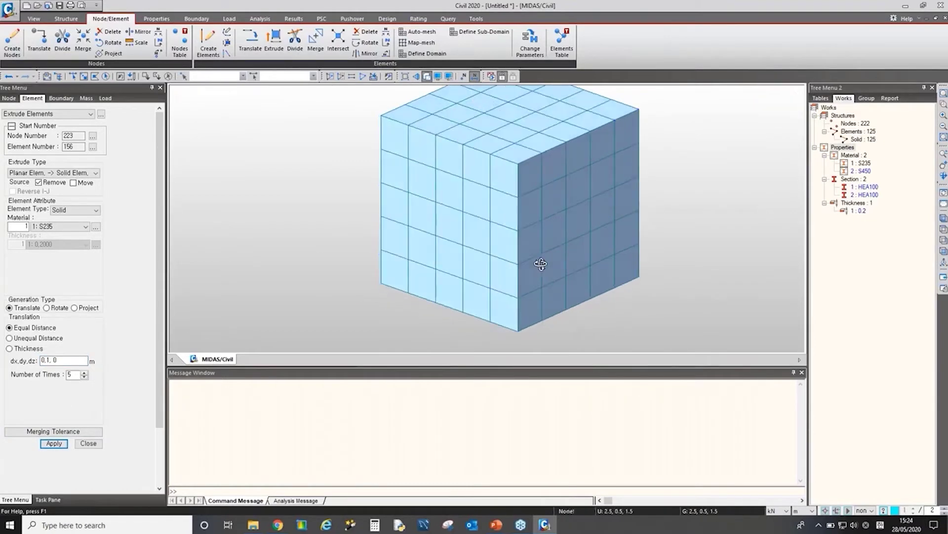
pyautogui.click(474, 76)
pyautogui.keyDown('ctrl'); pyautogui.moveTo(491, 258); pyautogui.dragTo(457, 239, button='middle'); pyautogui.keyUp('ctrl')
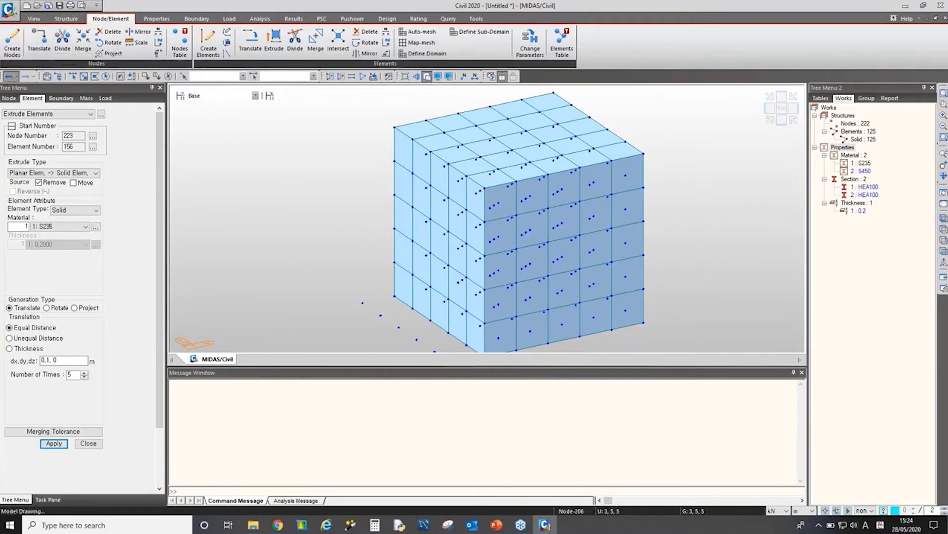
pyautogui.click(9, 76)
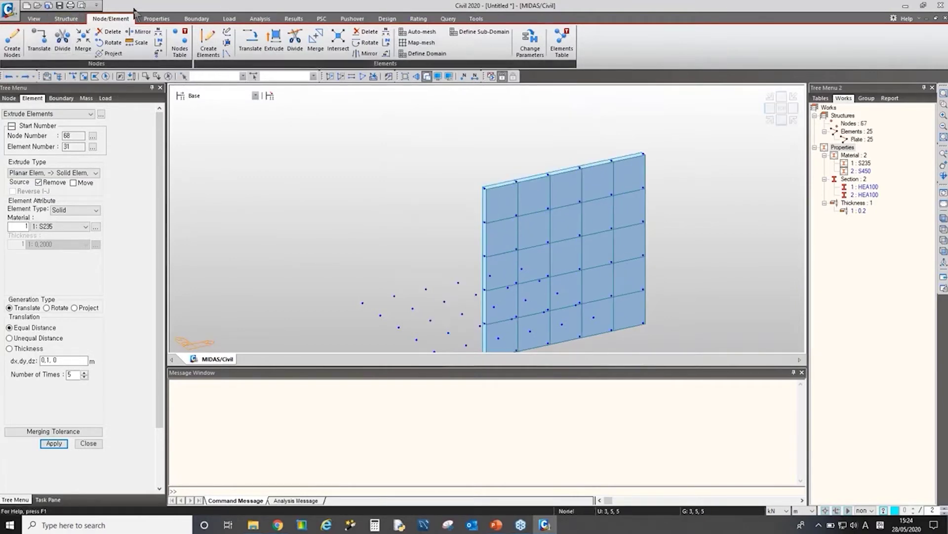
# Turn on the Point Grid and show the 25-plate wall in a top-down plan view.
pyautogui.click(44, 21)
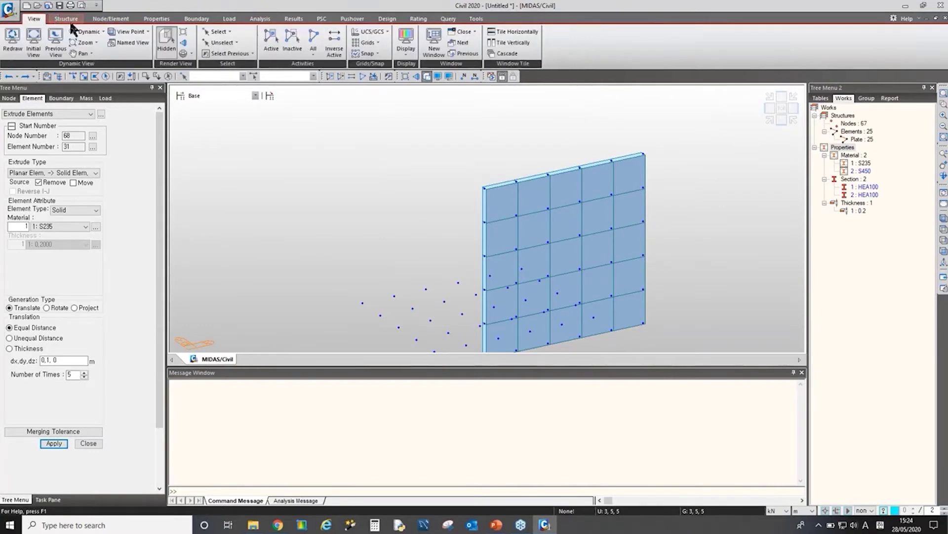
pyautogui.click(369, 43)
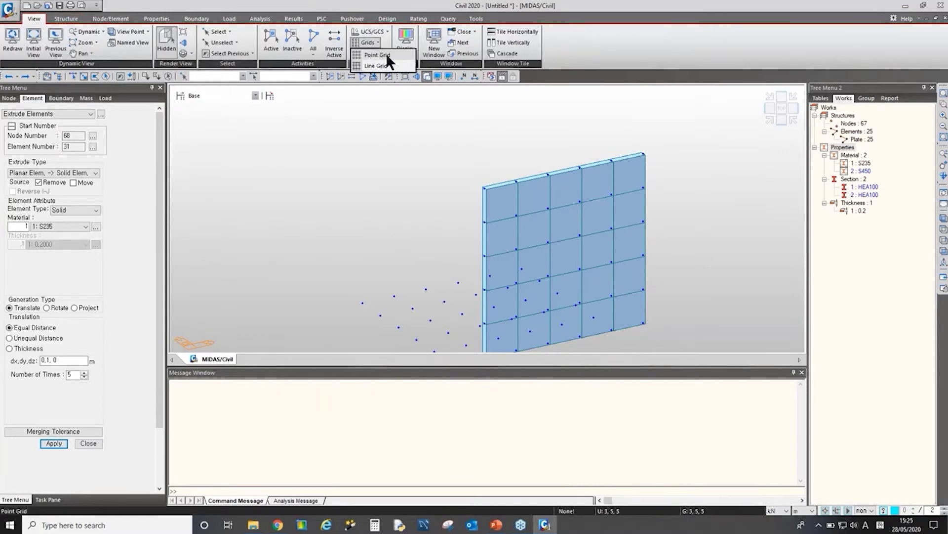
pyautogui.click(386, 54)
pyautogui.keyDown('ctrl'); pyautogui.moveTo(474, 168); pyautogui.dragTo(516, 177, button='middle'); pyautogui.keyUp('ctrl')
pyautogui.click(782, 107)
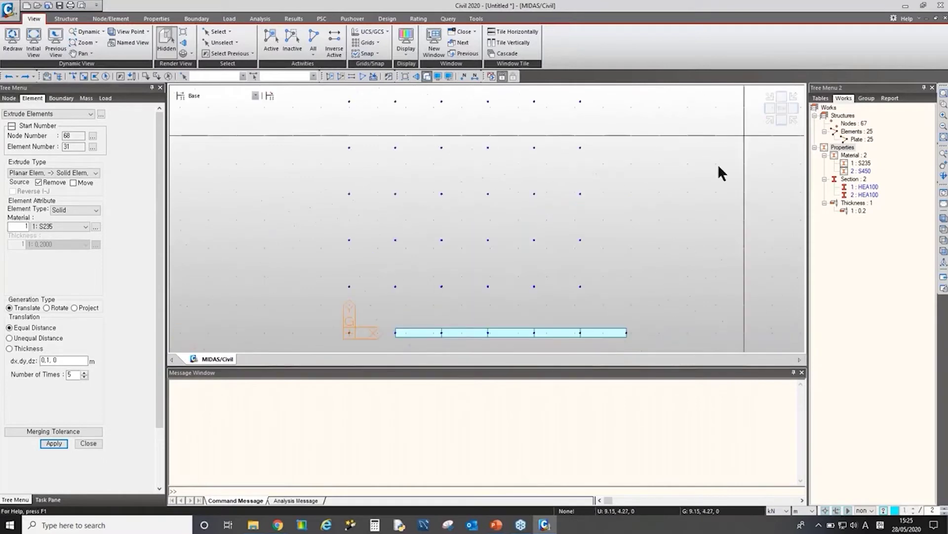
pyautogui.scroll(-3, 453, 201)
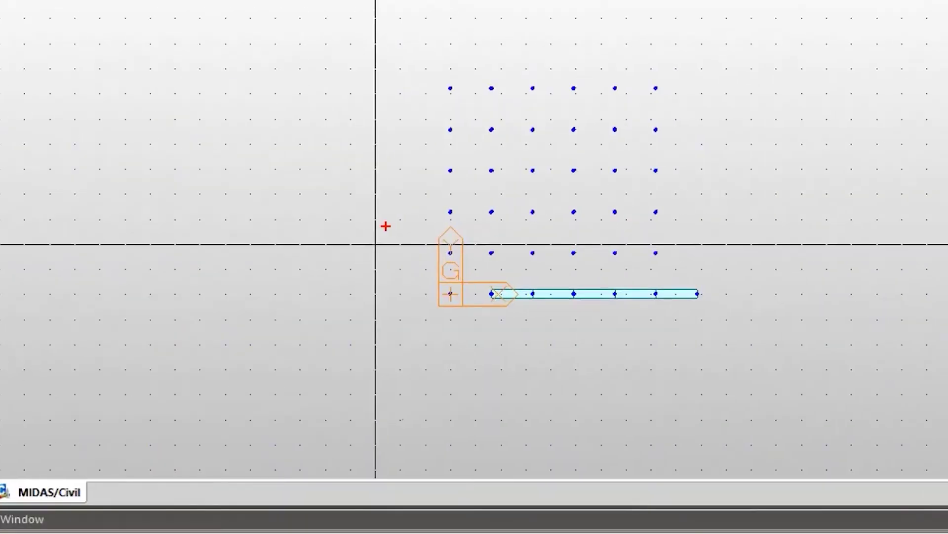
pyautogui.moveTo(172, 195)
pyautogui.mouseDown()
pyautogui.moveTo(212, 1)
pyautogui.moveTo(252, 230)
pyautogui.mouseUp()
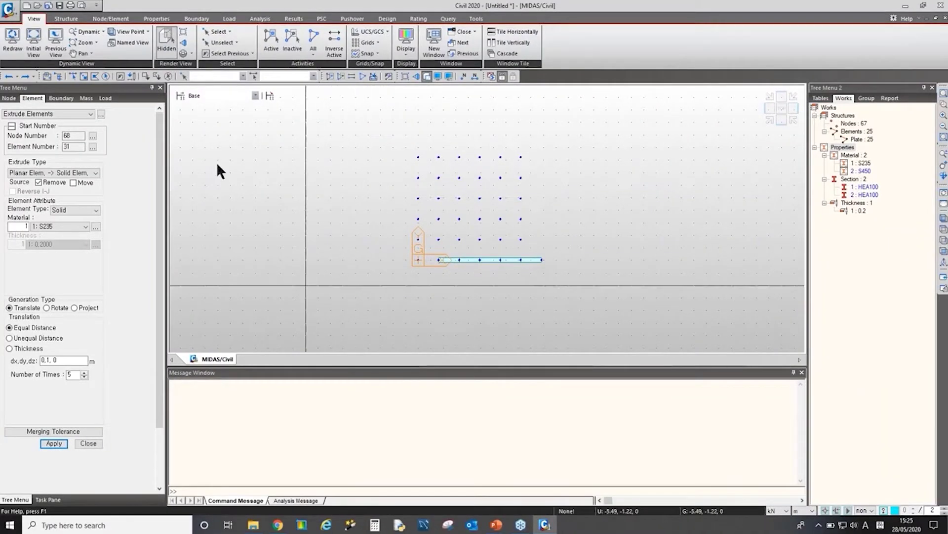
pyautogui.click(123, 19)
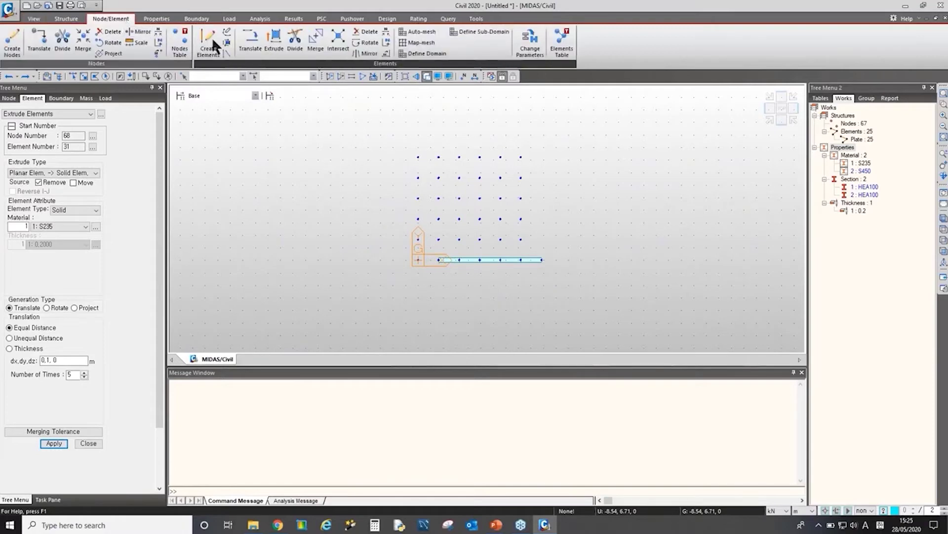
# Using Ctrl+Alt+E, draw three free-standing S235 HEA100 beams, each between two grid points.
pyautogui.hotkey('ctrl', 'alt', 'e')
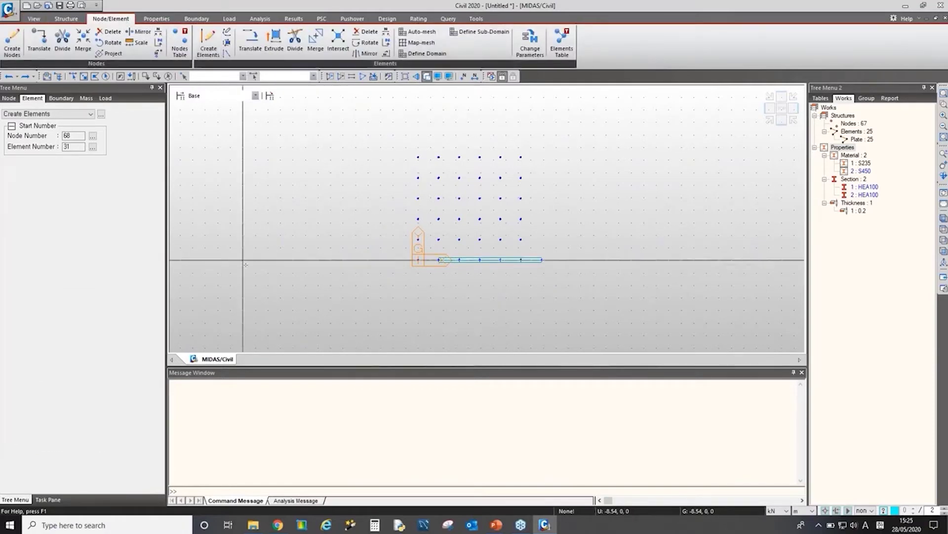
pyautogui.click(243, 271)
pyautogui.click(280, 147)
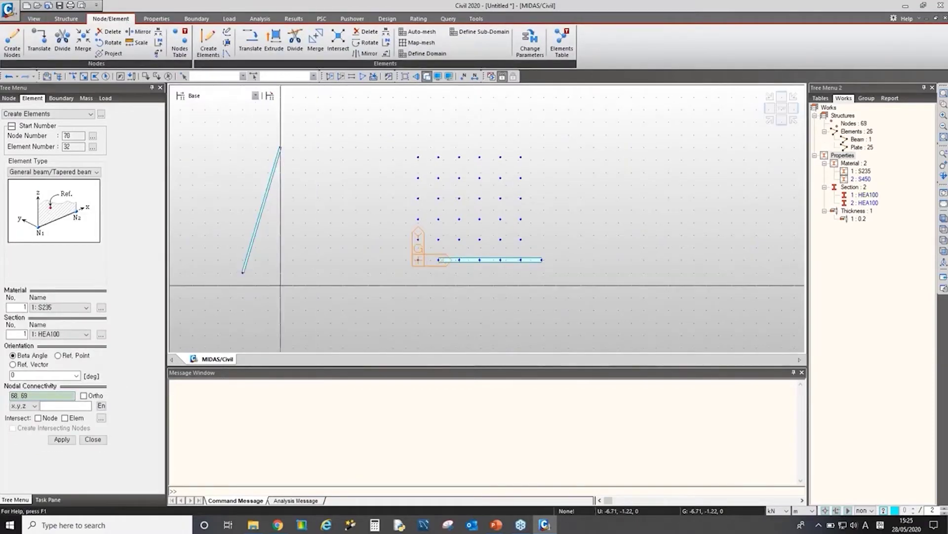
pyautogui.click(280, 297)
pyautogui.click(330, 173)
pyautogui.click(344, 323)
pyautogui.click(243, 198)
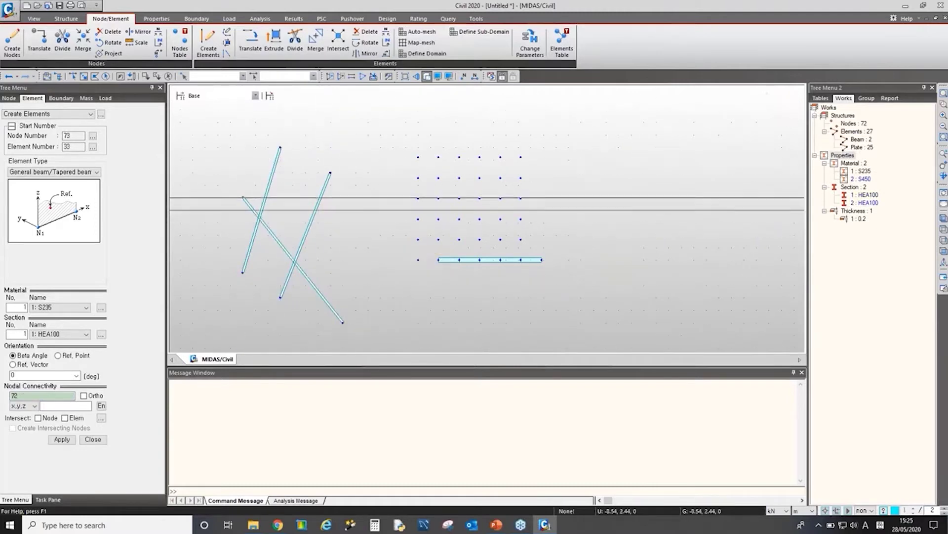
pyautogui.click(74, 18)
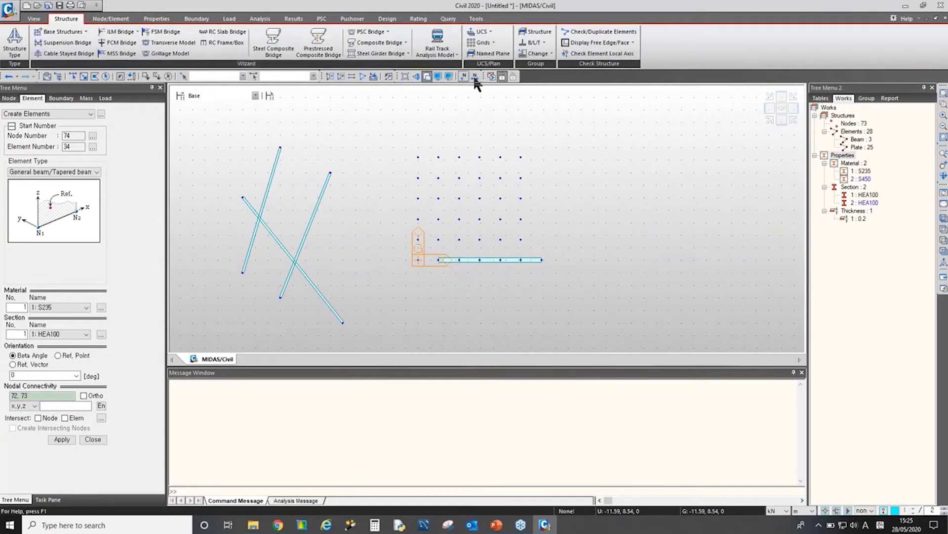
# Set the point grid spacing to 2 m in both dx and dy.
pyautogui.click(488, 43)
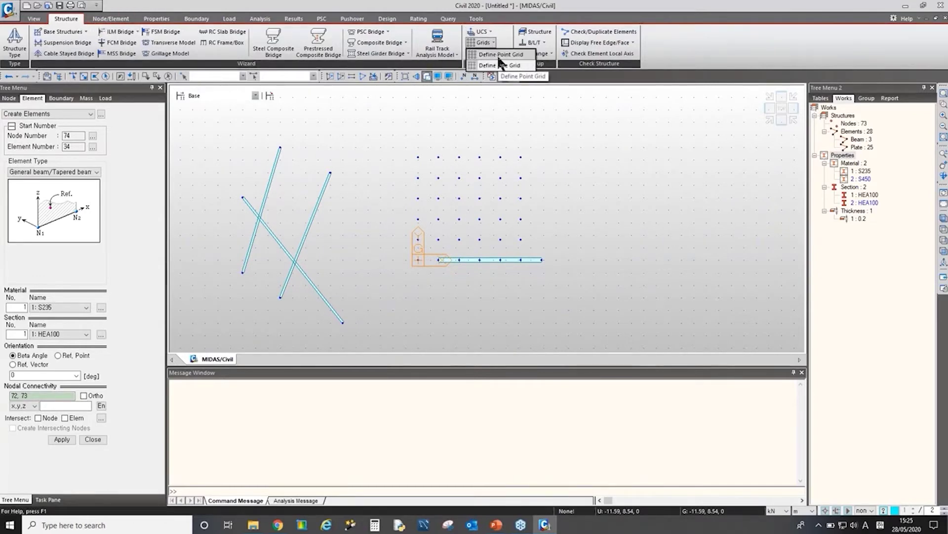
pyautogui.click(500, 56)
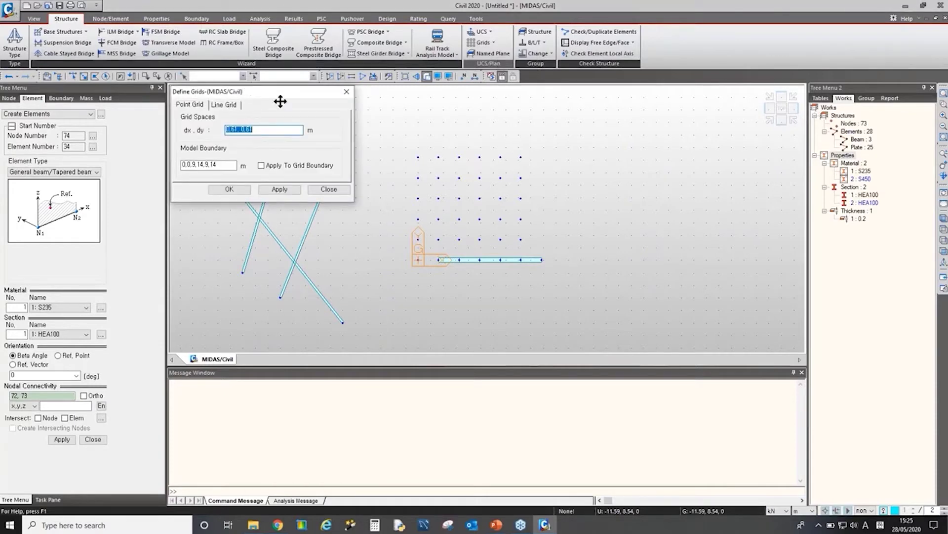
pyautogui.moveTo(280, 102); pyautogui.dragTo(350, 138)
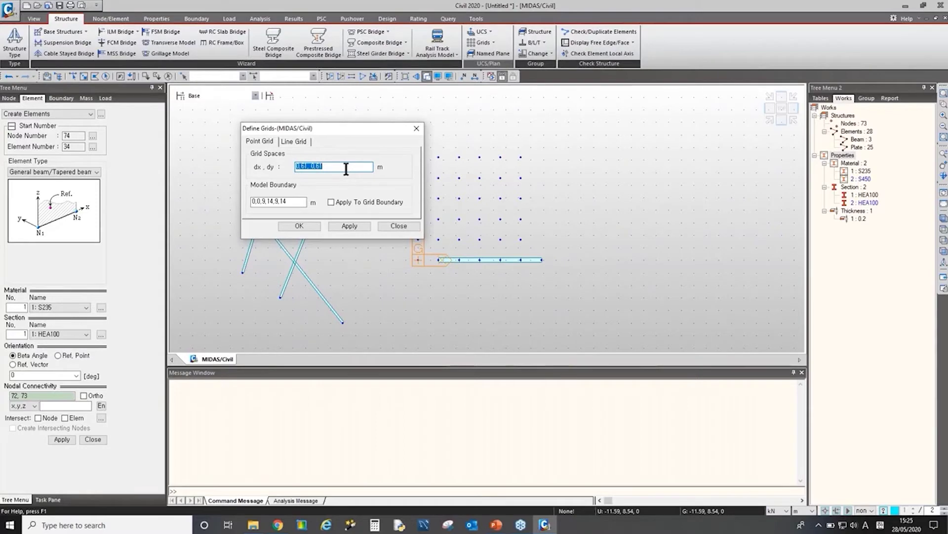
pyautogui.write('2,2')
pyautogui.click(300, 226)
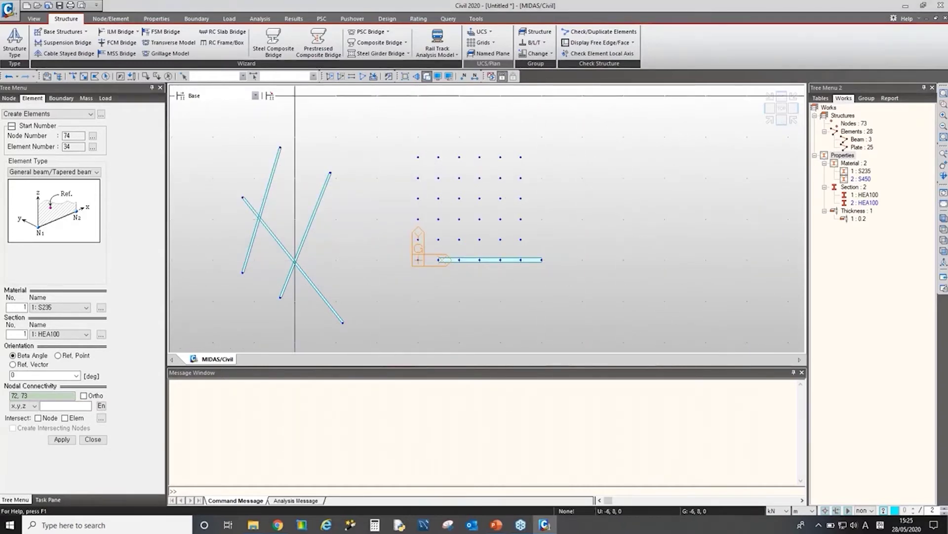
pyautogui.click(124, 19)
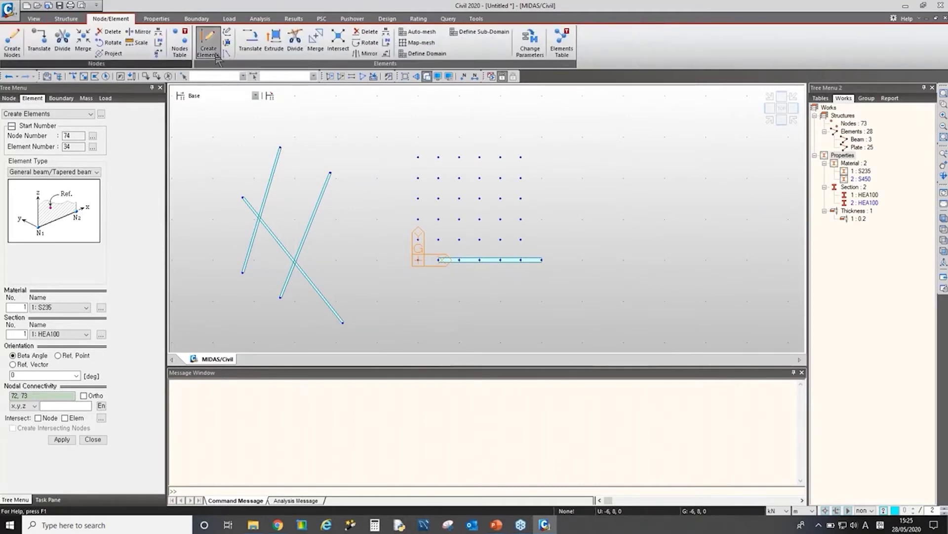
# Draw a fourth HEA100 beam horizontally right of the plate, leaving the grid settings unchanged.
pyautogui.click(582, 259)
pyautogui.click(665, 260)
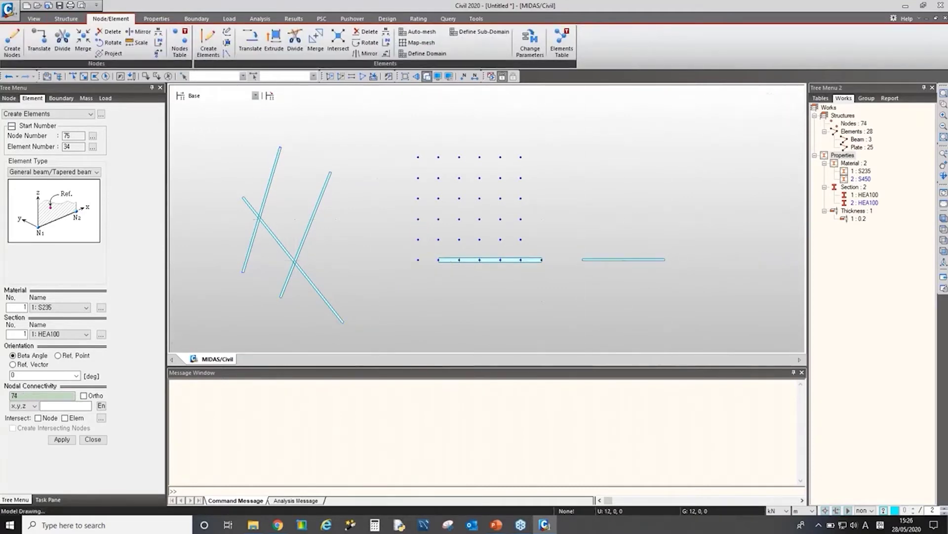
pyautogui.click(66, 18)
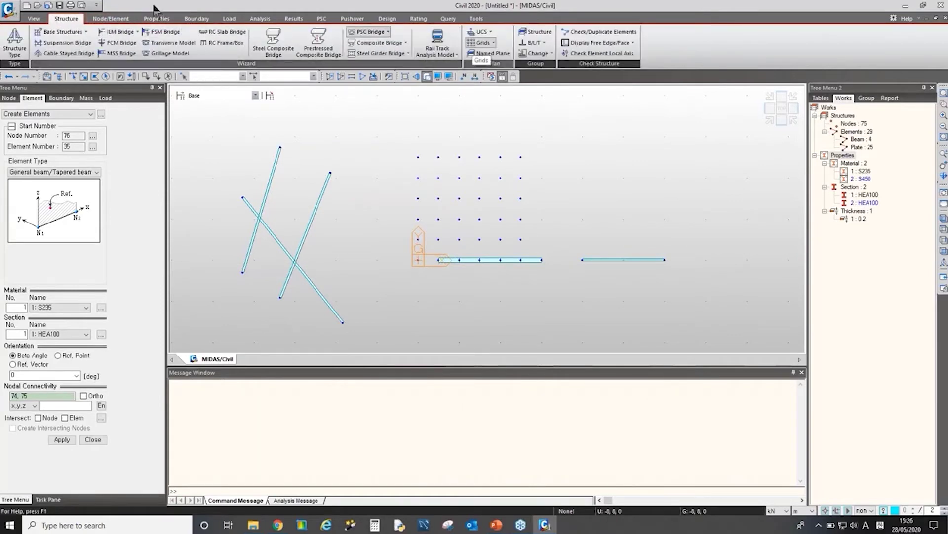
pyautogui.click(482, 42)
pyautogui.click(492, 56)
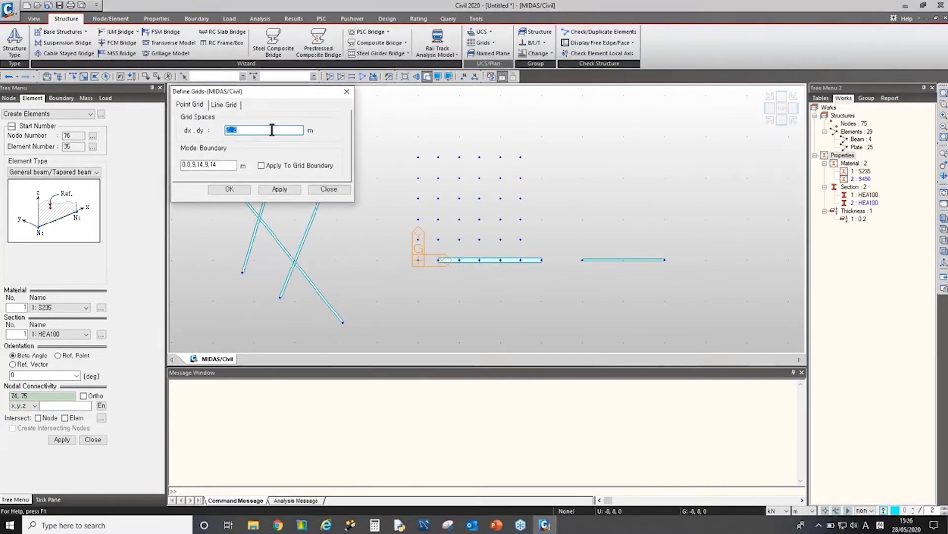
pyautogui.click(346, 92)
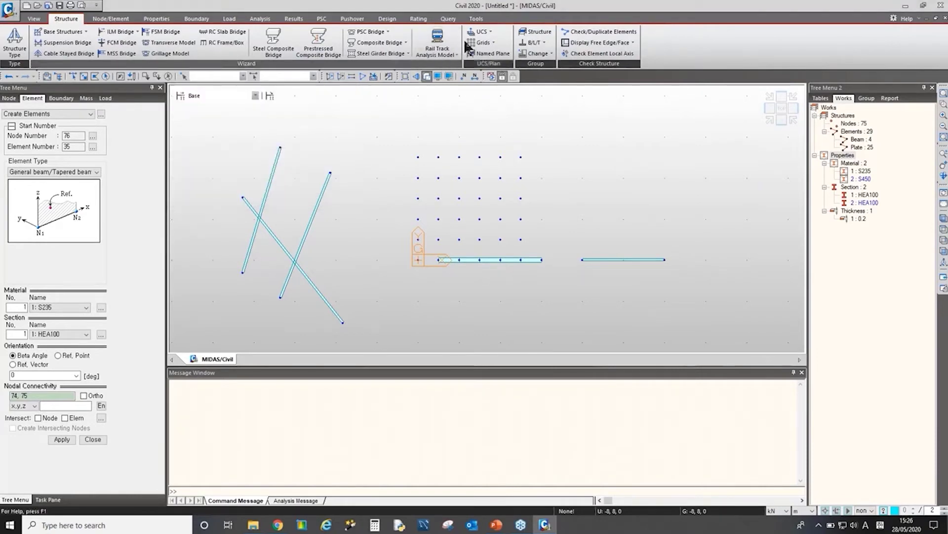
pyautogui.click(480, 32)
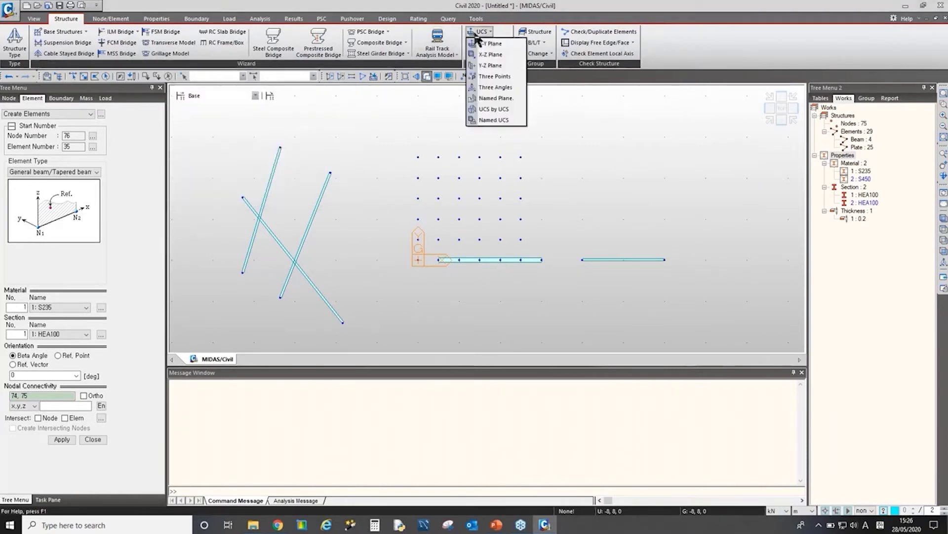
# Apply a UCS on the X-Z plane and orbit to an isometric view.
pyautogui.click(505, 54)
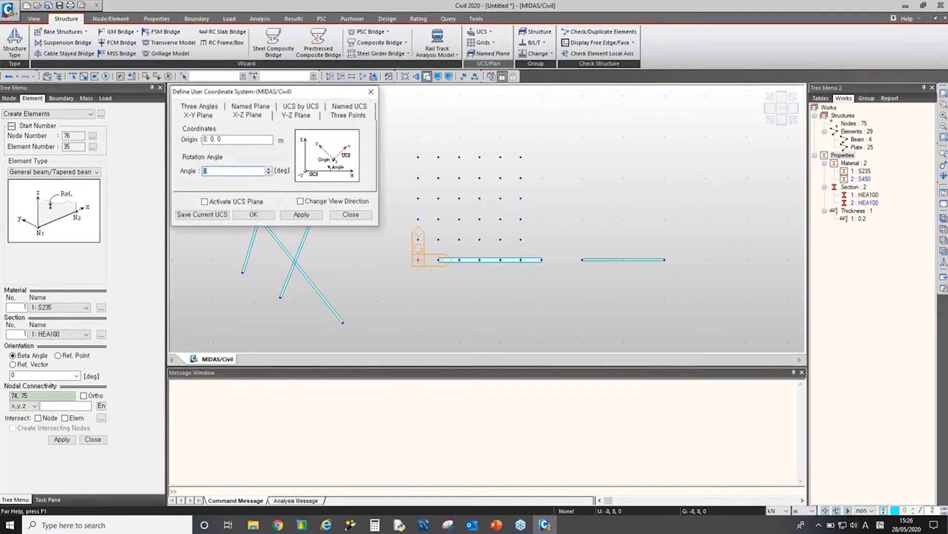
pyautogui.click(300, 215)
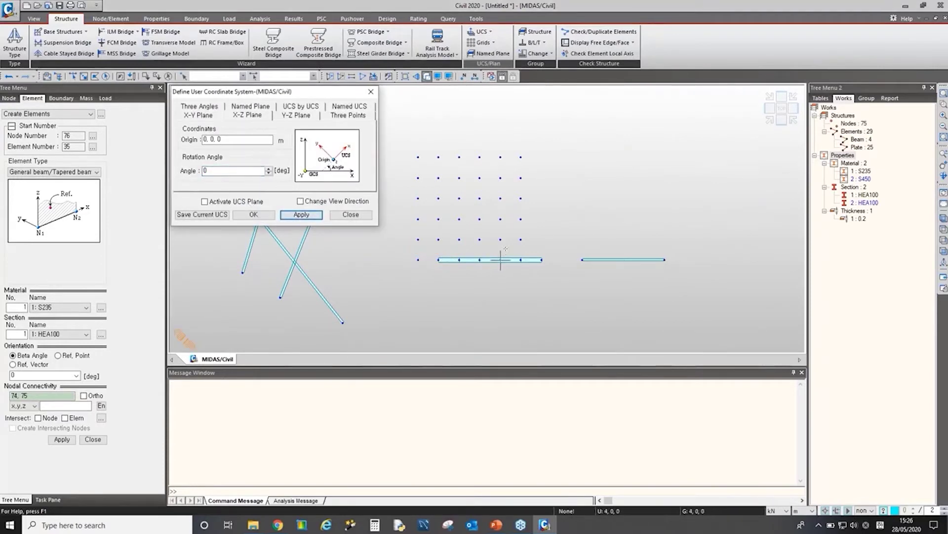
pyautogui.keyDown('ctrl'); pyautogui.moveTo(508, 203); pyautogui.dragTo(592, 206, button='middle'); pyautogui.keyUp('ctrl')
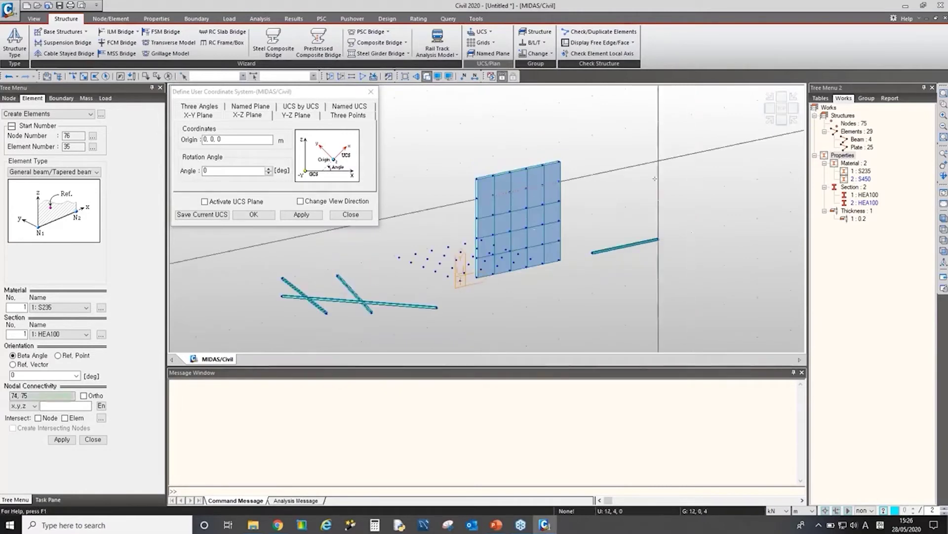
pyautogui.click(351, 215)
# Draw a vertical and a diagonal trial beam at the right, then undo them.
pyautogui.click(111, 19)
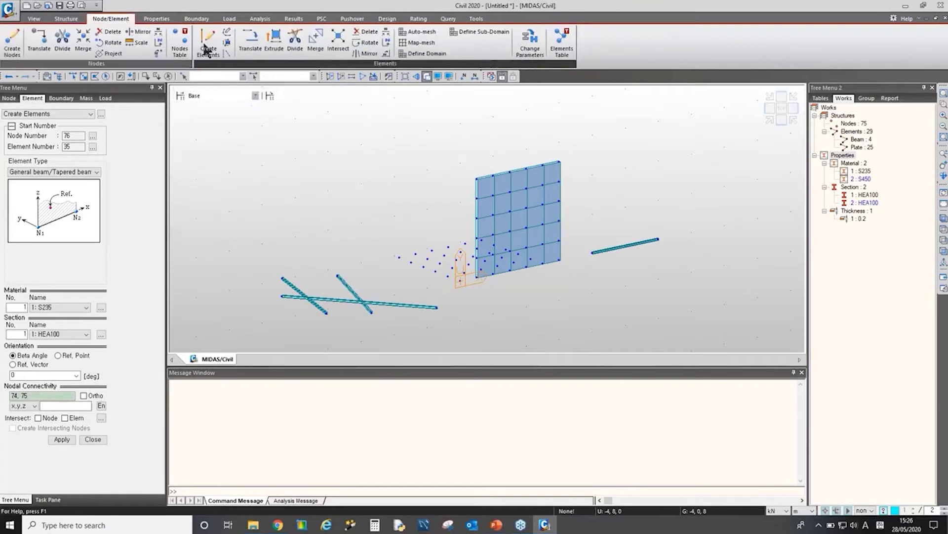
pyautogui.click(593, 213)
pyautogui.click(658, 121)
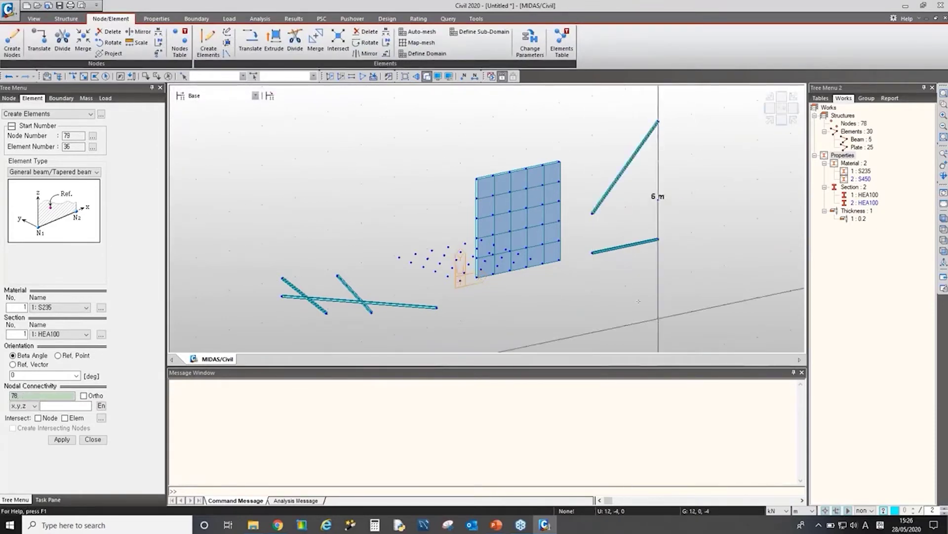
pyautogui.click(658, 200)
pyautogui.click(626, 285)
pyautogui.keyDown('ctrl'); pyautogui.moveTo(416, 253); pyautogui.dragTo(396, 254, button='middle'); pyautogui.keyUp('ctrl')
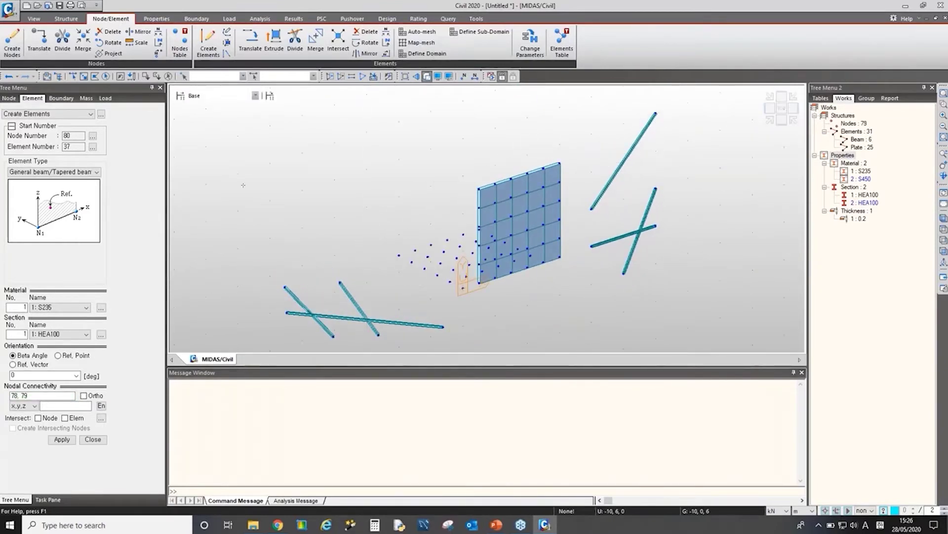
pyautogui.click(9, 77)
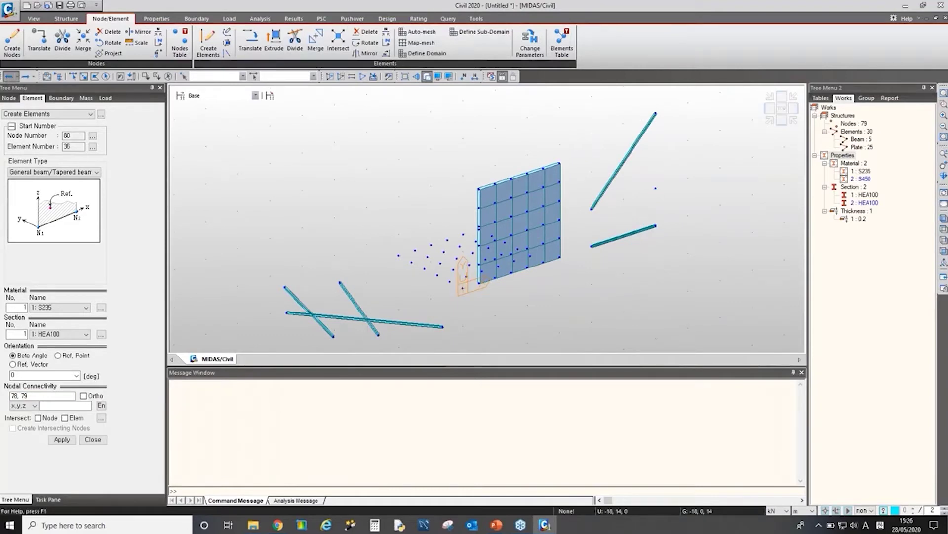
pyautogui.click(9, 77)
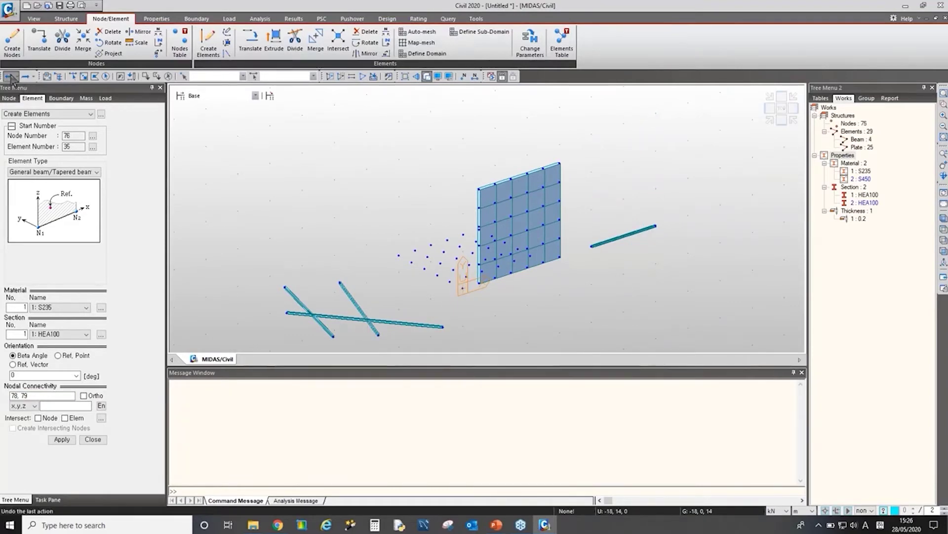
# Undo all beams and the plate mesh until only the 36 grid nodes remain.
pyautogui.click(10, 77)
pyautogui.click(10, 77)
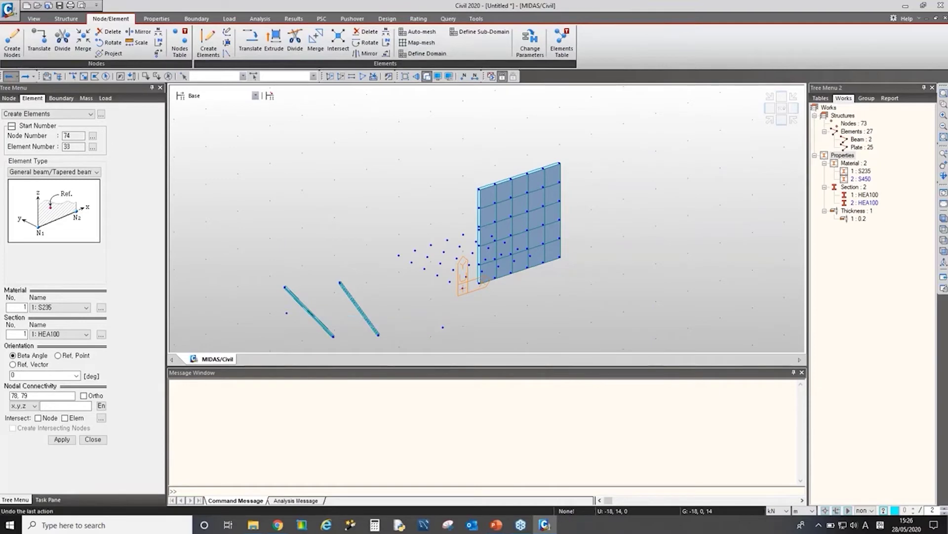
pyautogui.click(9, 76)
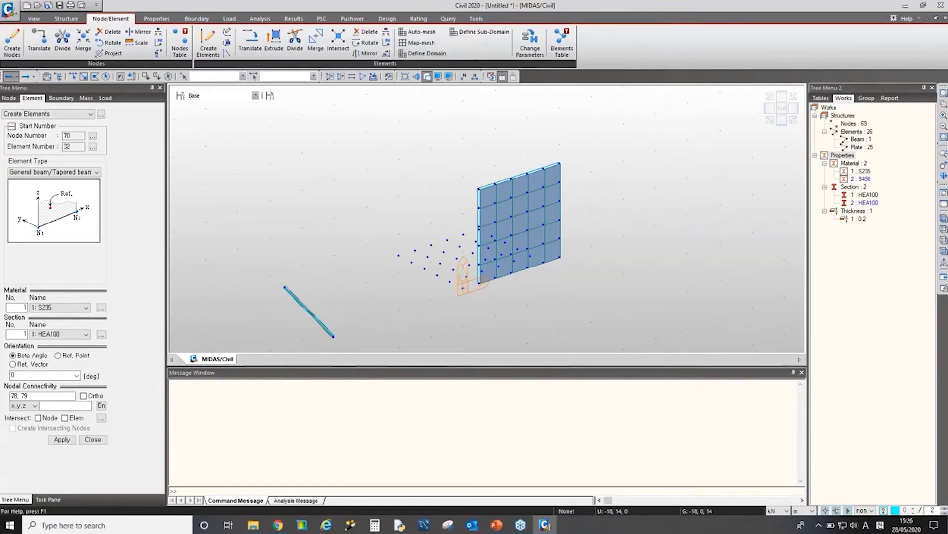
pyautogui.click(9, 77)
pyautogui.click(9, 76)
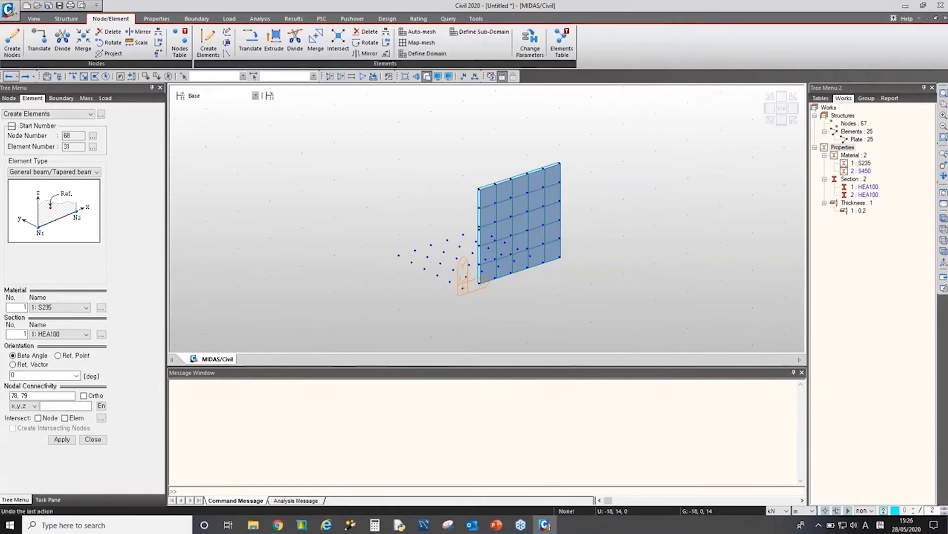
pyautogui.click(9, 76)
pyautogui.click(9, 77)
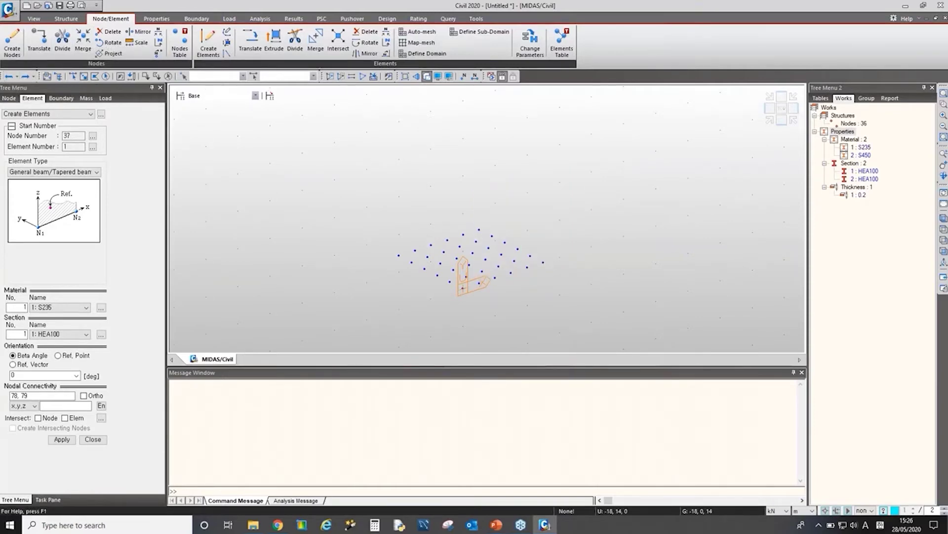
# Turn off the point grid display and switch back to the global coordinate system.
pyautogui.click(43, 22)
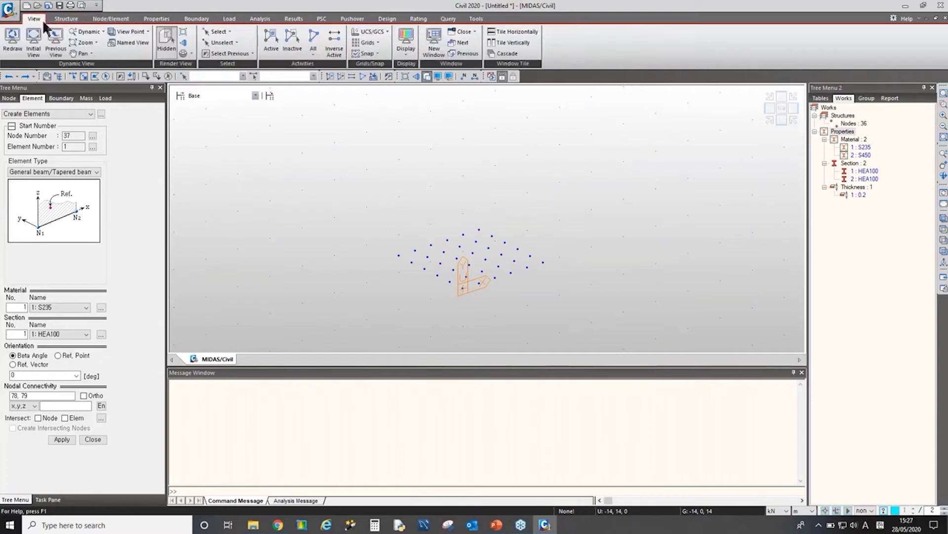
pyautogui.click(368, 42)
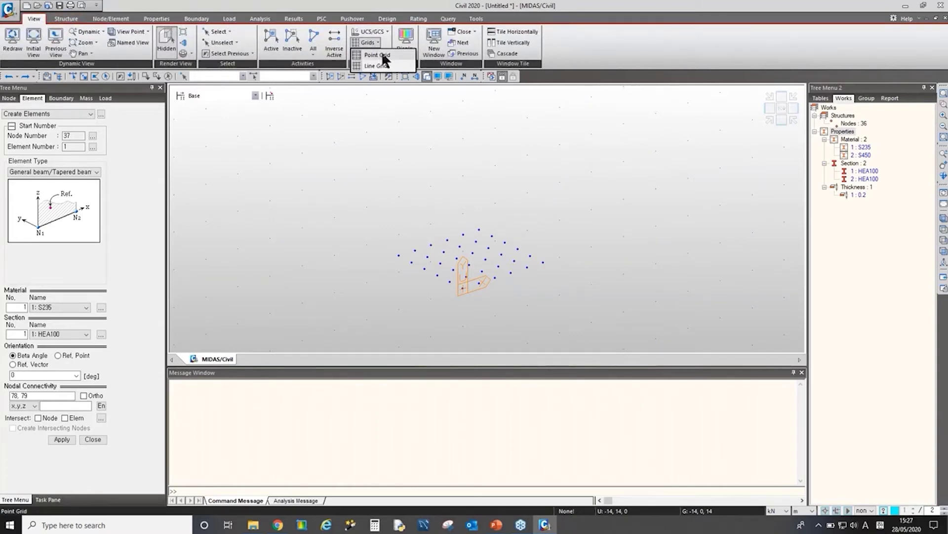
pyautogui.click(378, 55)
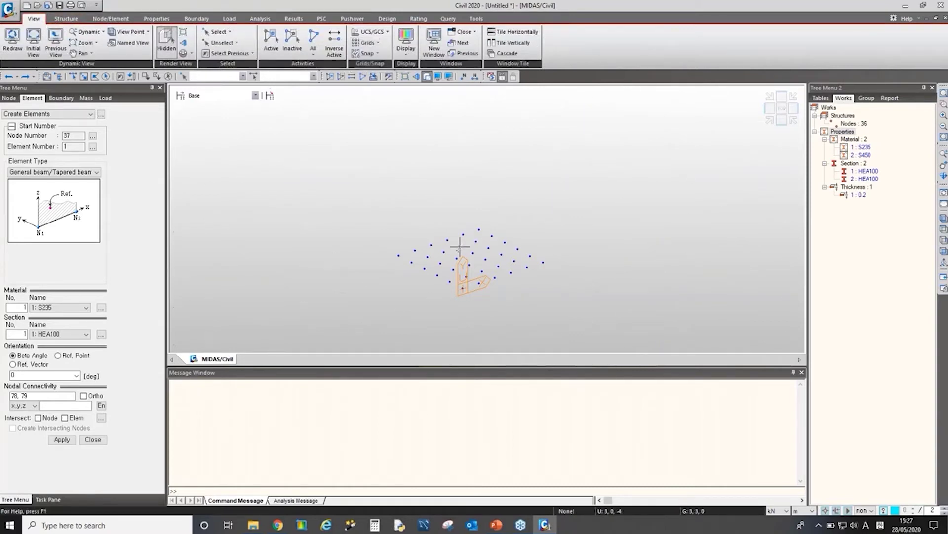
pyautogui.click(383, 32)
pyautogui.click(381, 55)
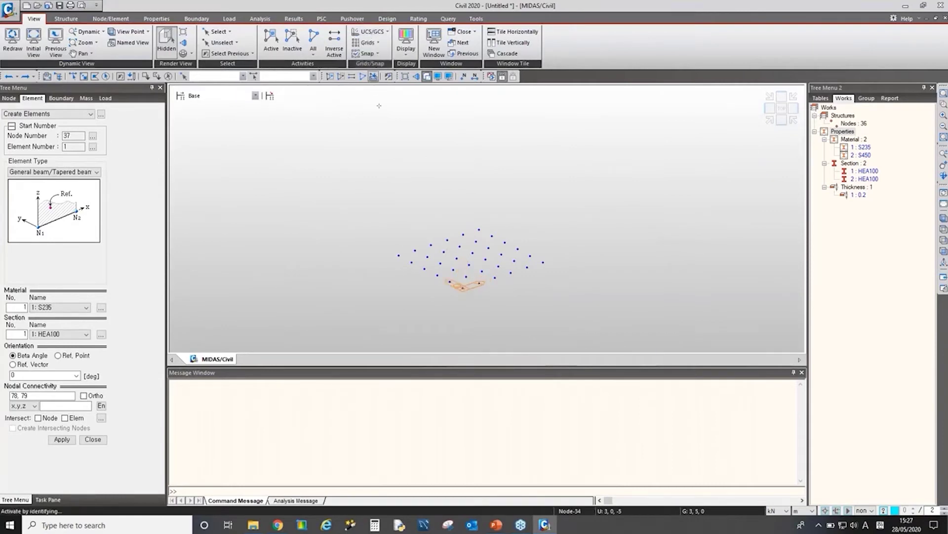
pyautogui.keyDown('ctrl'); pyautogui.moveTo(478, 228); pyautogui.dragTo(492, 282, button='middle'); pyautogui.keyUp('ctrl')
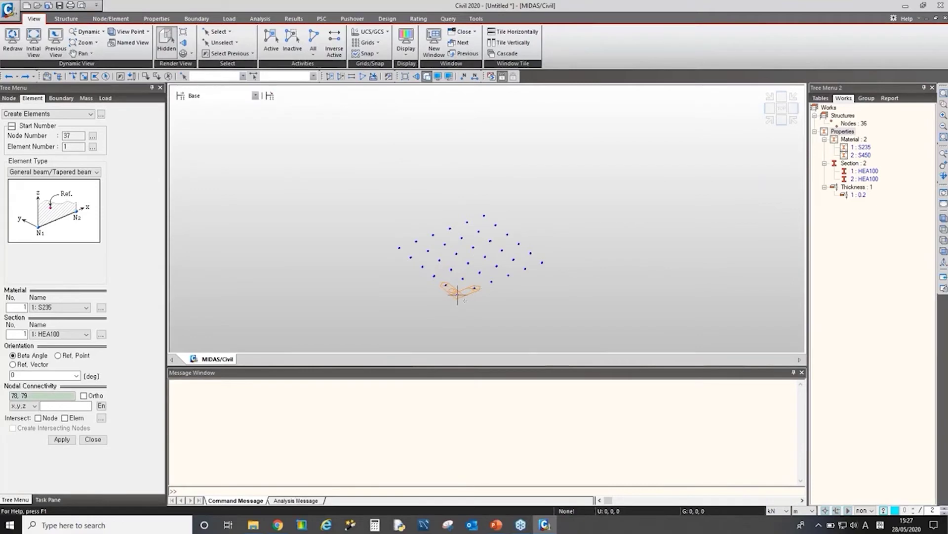
pyautogui.click(108, 20)
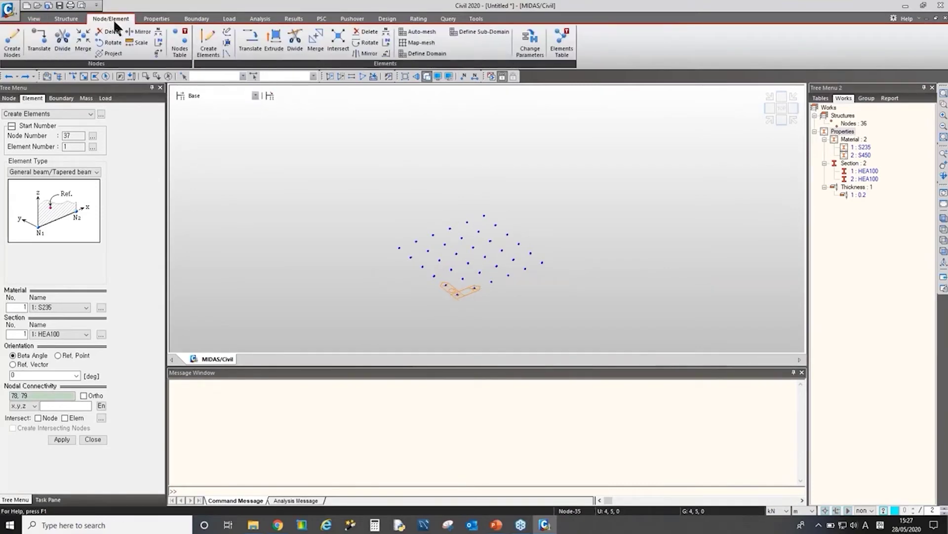
# Start Auto-mesh with the Nodes method and switch to Top view.
pyautogui.click(419, 32)
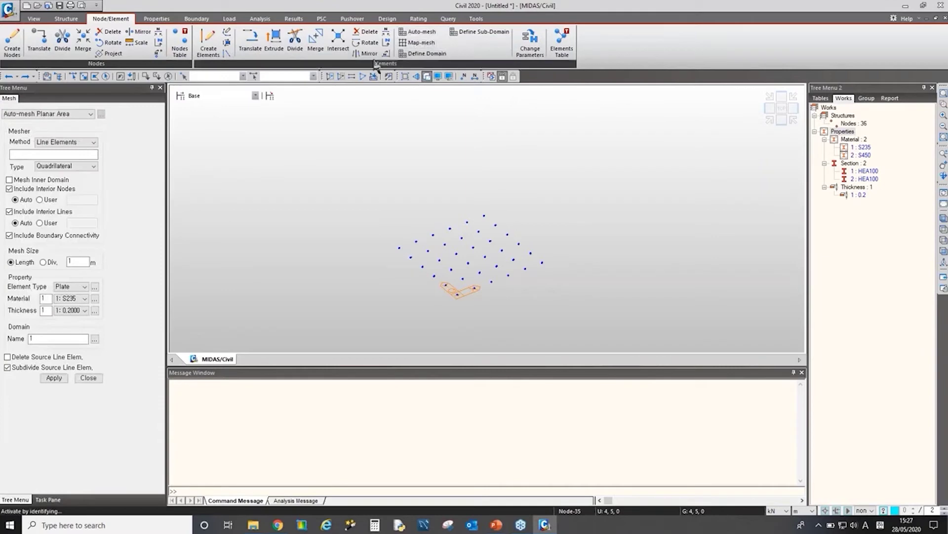
pyautogui.click(69, 141)
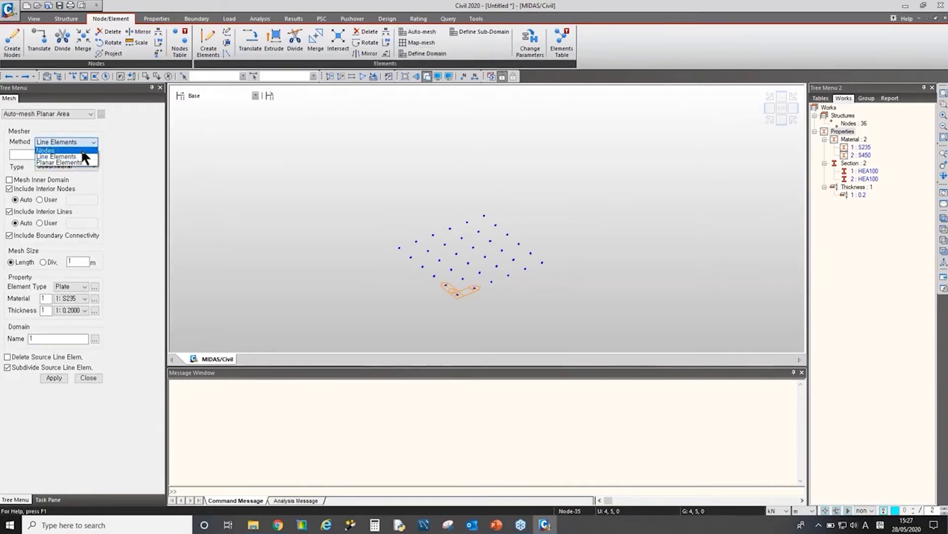
pyautogui.click(78, 150)
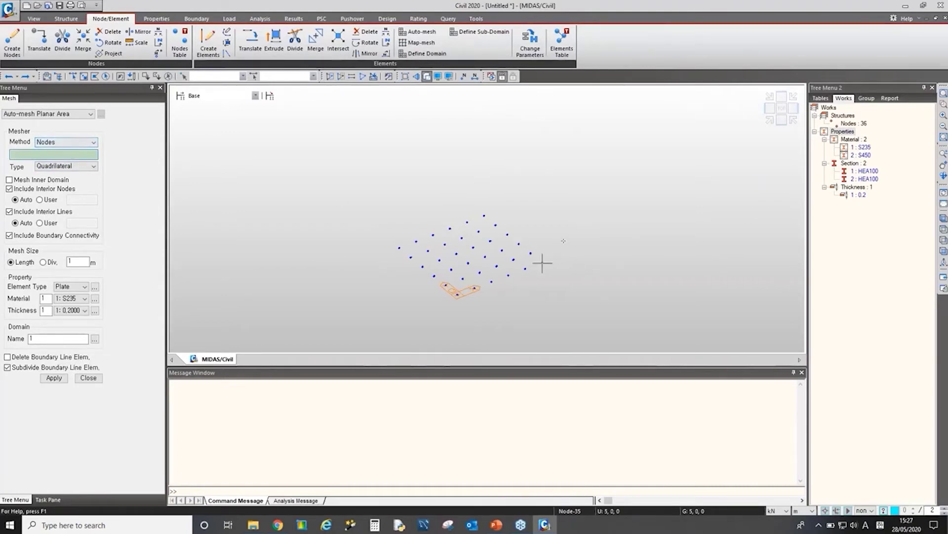
pyautogui.click(782, 108)
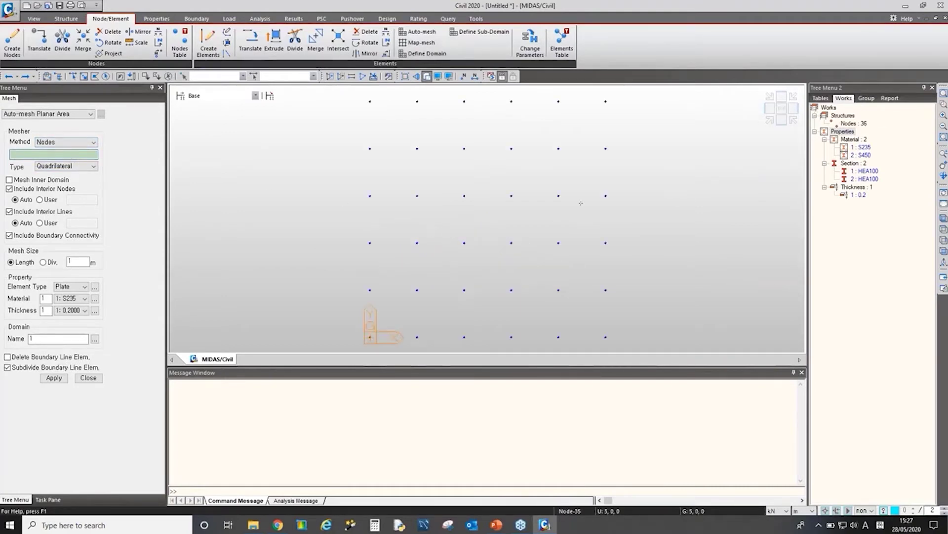
# Pick nodes 1, 32, 35 and 6 as the boundary and generate the 27-plate trapezoid mesh.
pyautogui.click(370, 337)
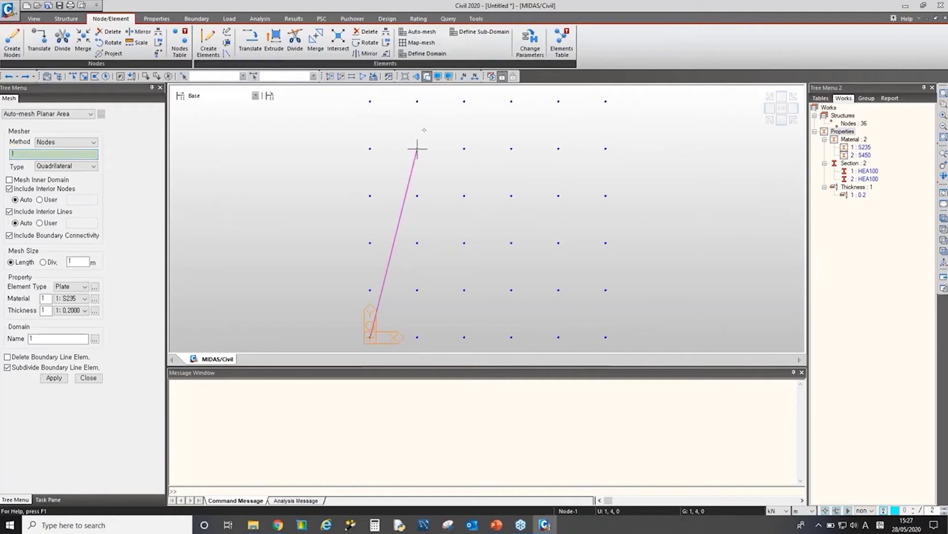
pyautogui.click(417, 101)
pyautogui.click(559, 101)
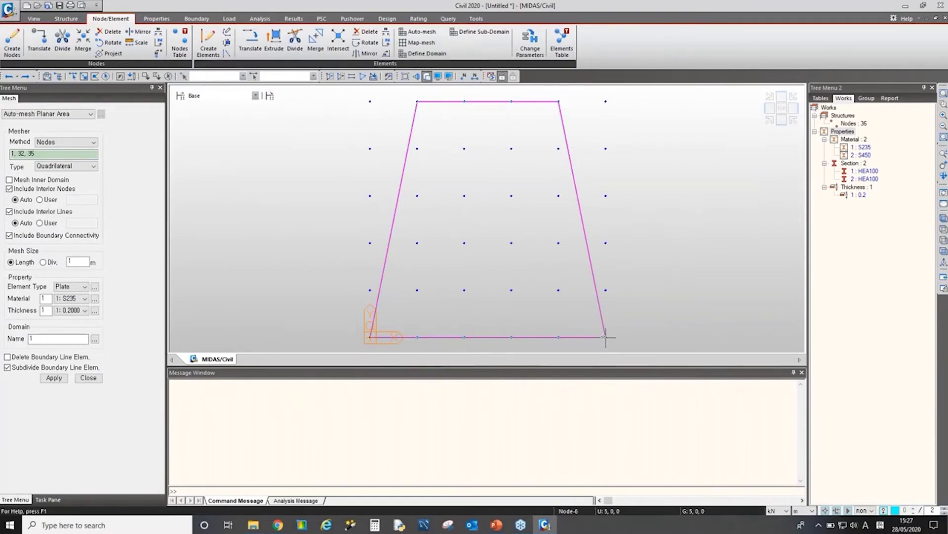
pyautogui.click(605, 337)
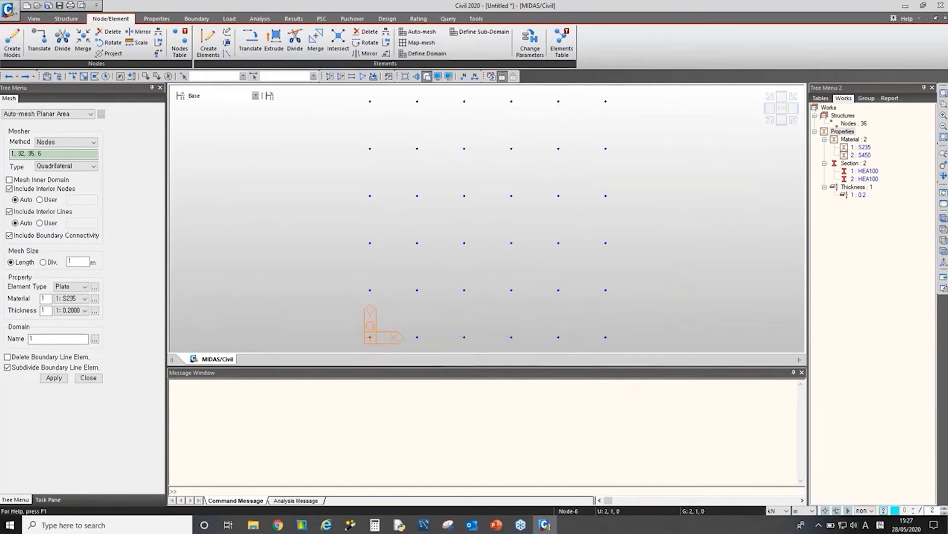
pyautogui.click(21, 153)
pyautogui.press('Delete')
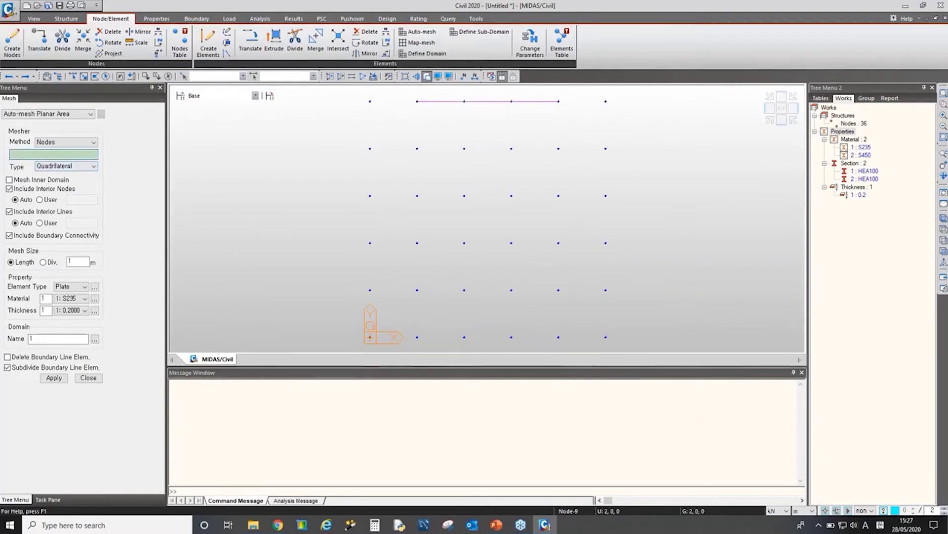
pyautogui.click(370, 337)
pyautogui.click(418, 102)
pyautogui.click(559, 101)
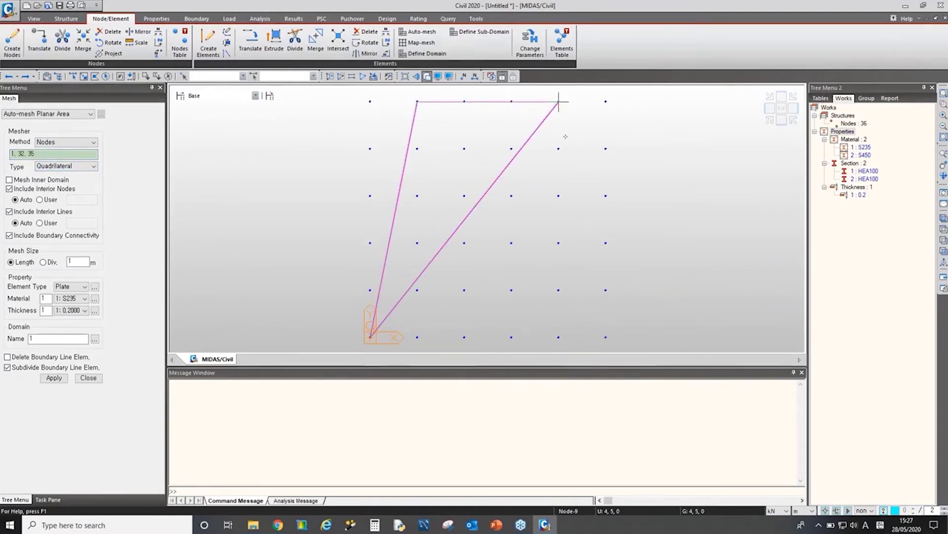
pyautogui.click(56, 377)
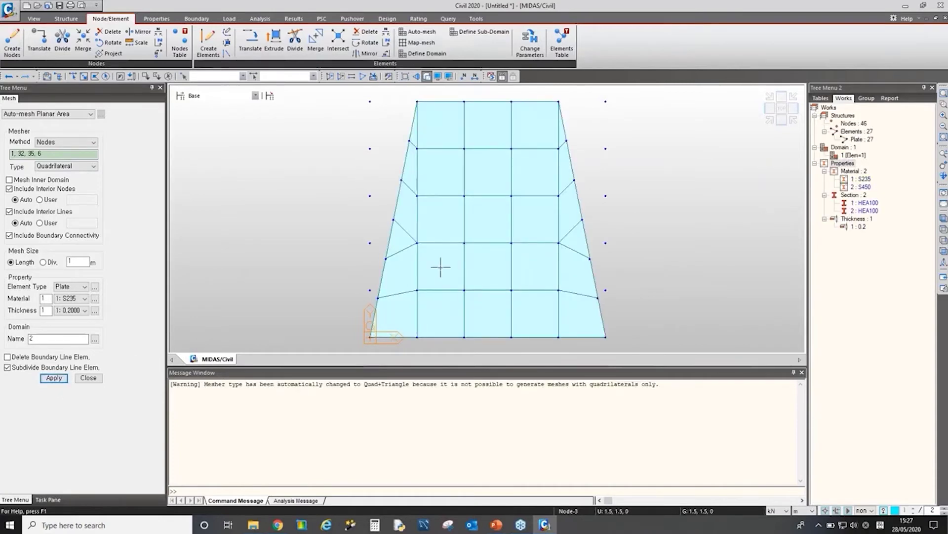
# Undo the trapezoid mesh and delete the interior and bottom-row nodes, leaving 16 perimeter nodes.
pyautogui.keyDown('ctrl'); pyautogui.moveTo(488, 267); pyautogui.dragTo(506, 257, button='middle'); pyautogui.keyUp('ctrl')
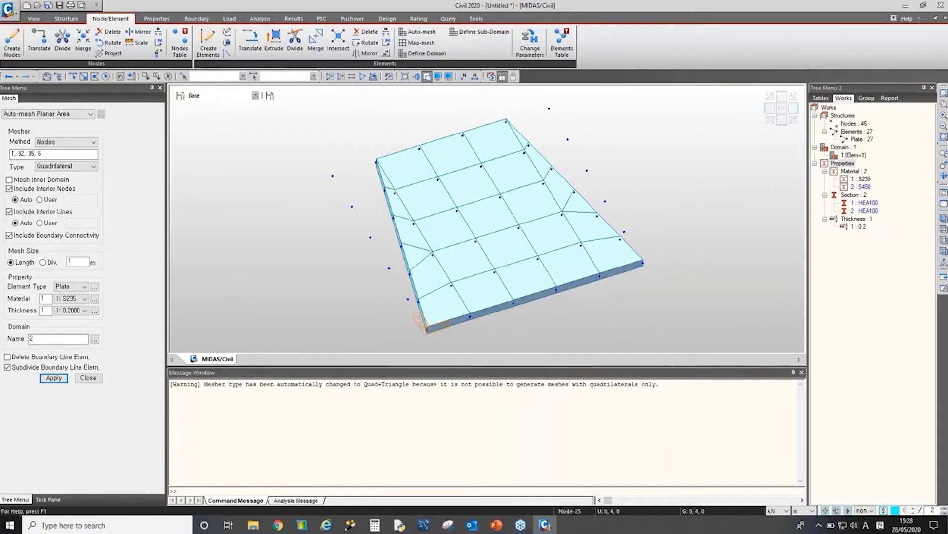
pyautogui.click(57, 165)
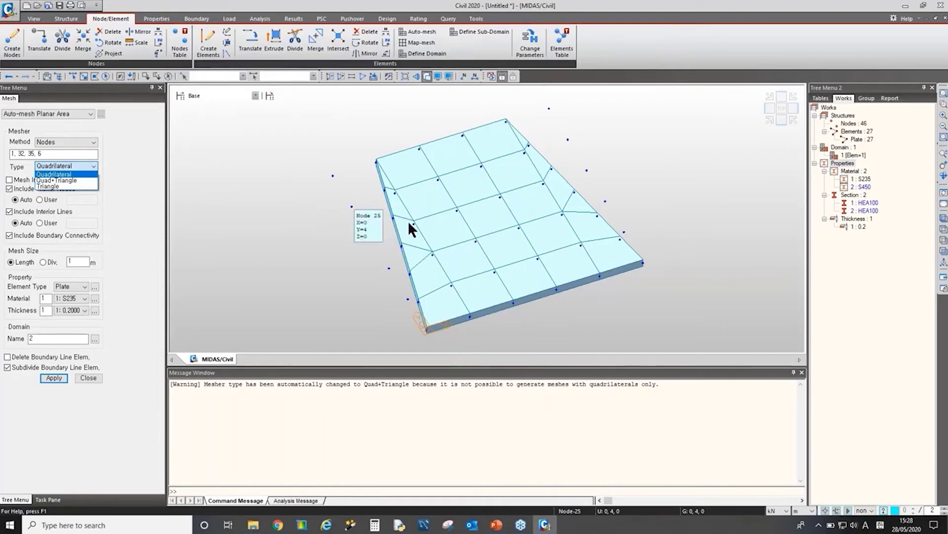
pyautogui.click(10, 77)
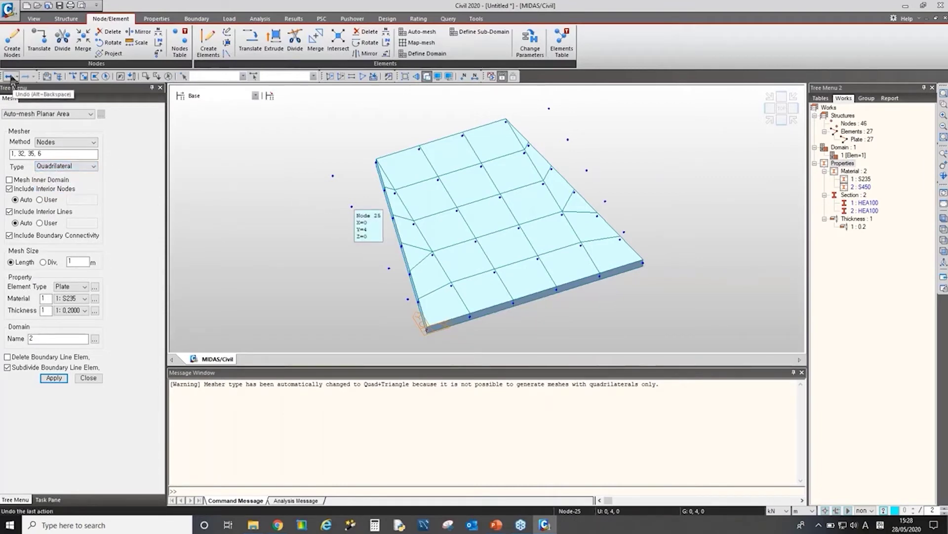
pyautogui.click(10, 77)
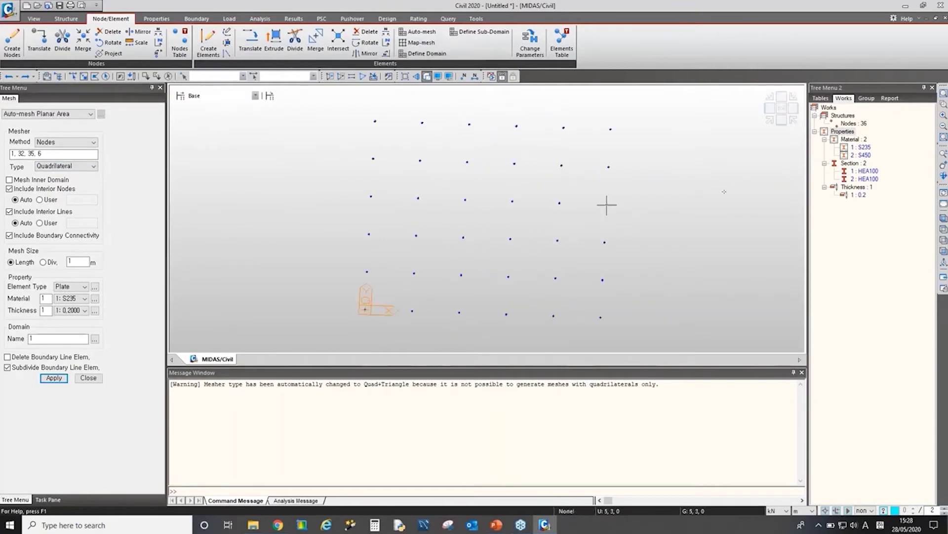
pyautogui.click(412, 310)
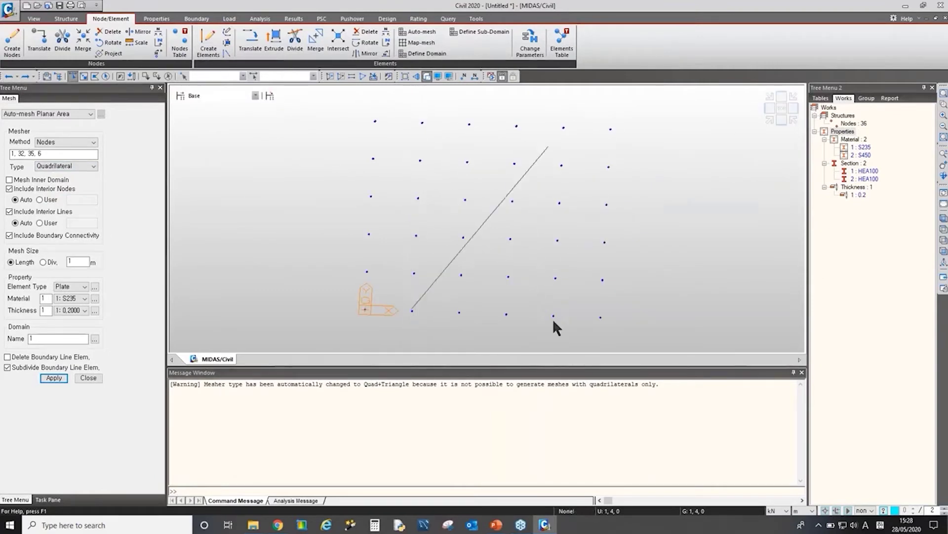
pyautogui.hotkey('ctrl', 'z')
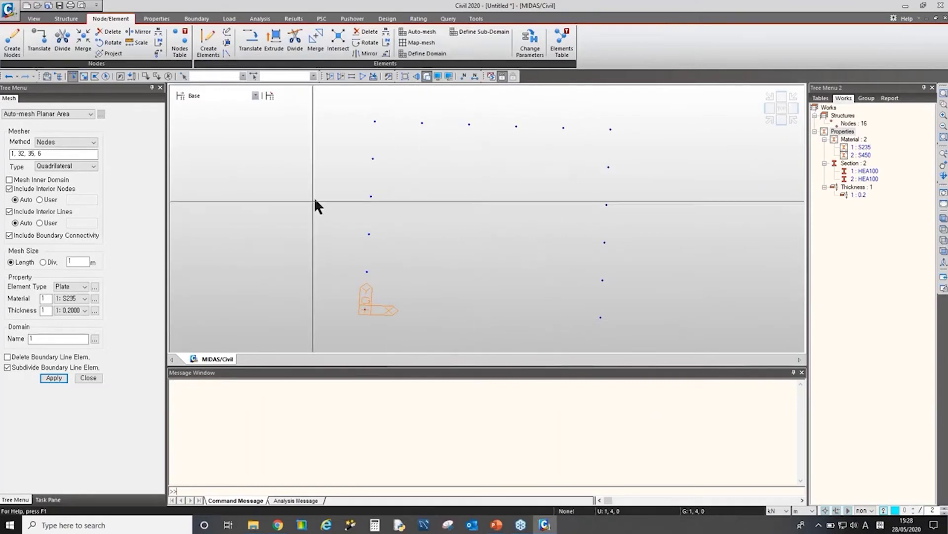
pyautogui.click(69, 114)
# Map-mesh the 4-node area from corners 1, 32, 35, 6 with 3×3 divisions into 9 quadrilateral plates.
pyautogui.click(70, 125)
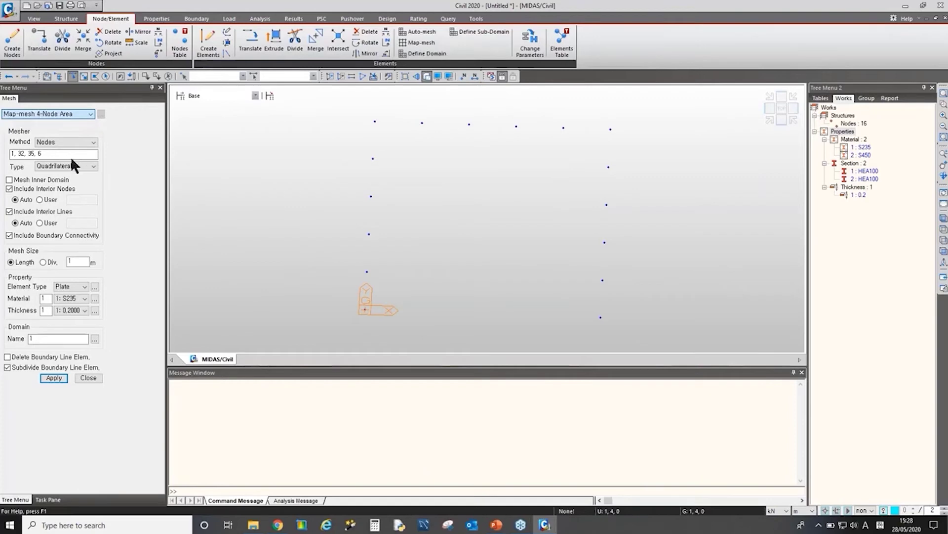
pyautogui.click(365, 309)
pyautogui.click(422, 122)
pyautogui.click(564, 128)
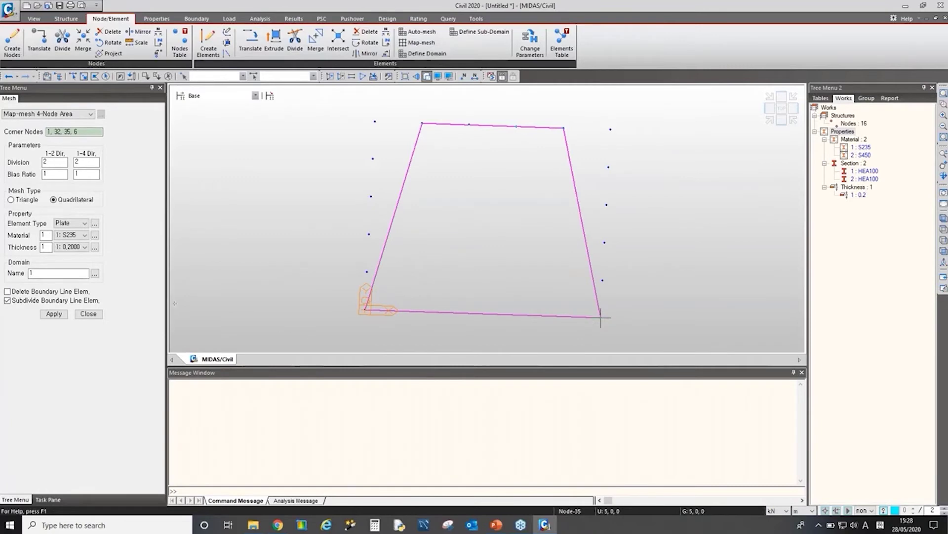
pyautogui.doubleClick(47, 162)
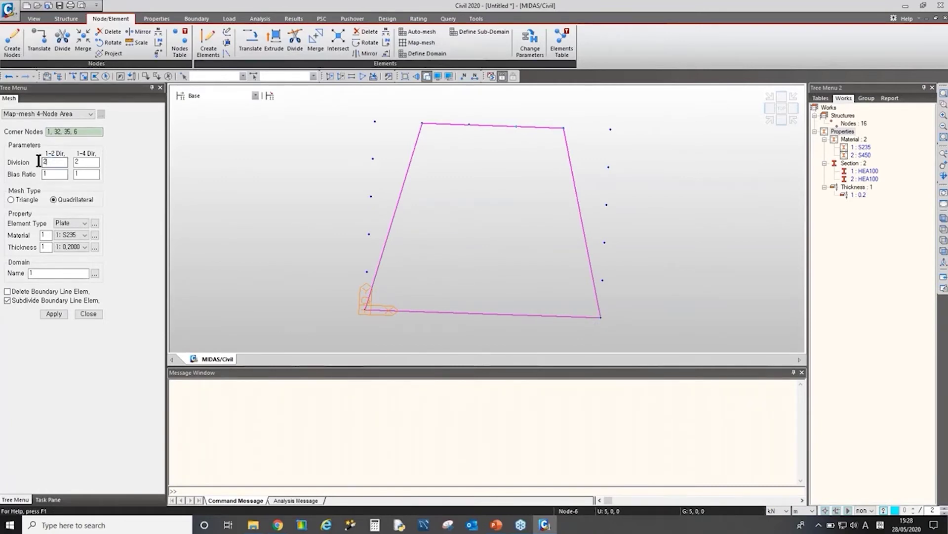
pyautogui.write('3')
pyautogui.click(84, 162)
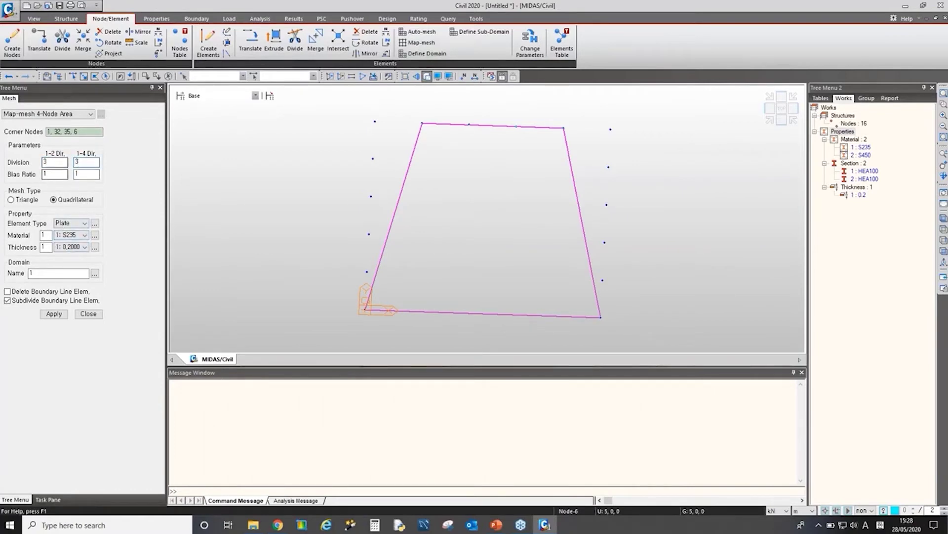
pyautogui.click(60, 311)
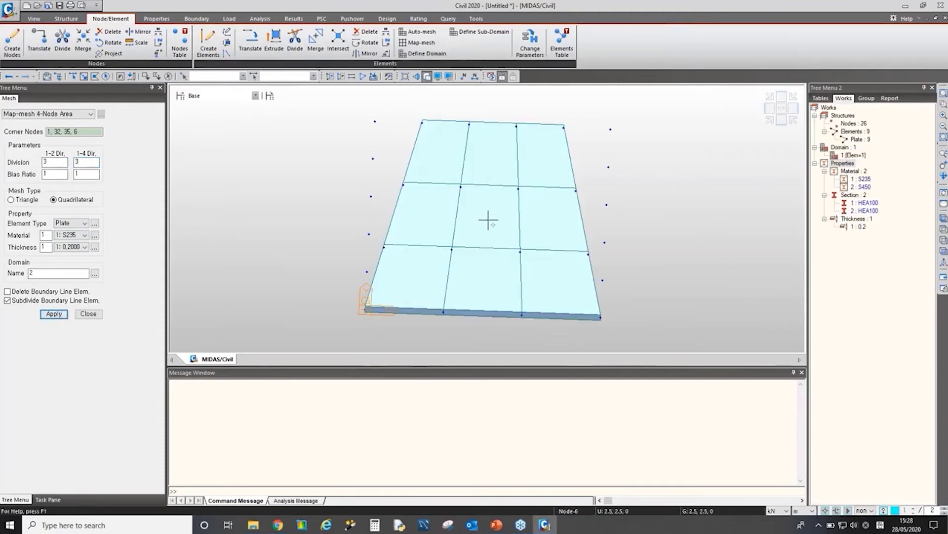
pyautogui.keyDown('ctrl'); pyautogui.moveTo(515, 256); pyautogui.dragTo(523, 245, button='middle'); pyautogui.keyUp('ctrl')
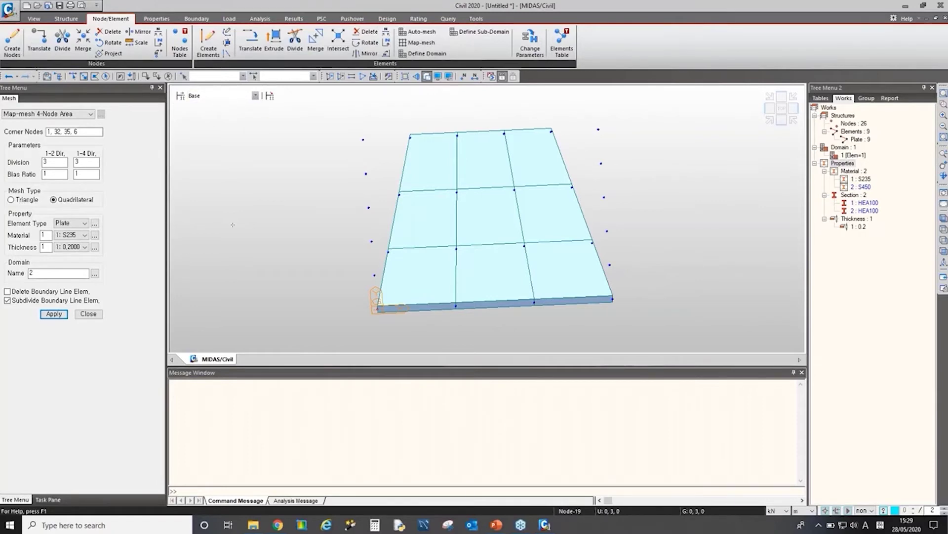
# Advance the tutorial slide show to the Map-mesh slide 34, then return to MIDAS Civil.
pyautogui.moveTo(495, 525)
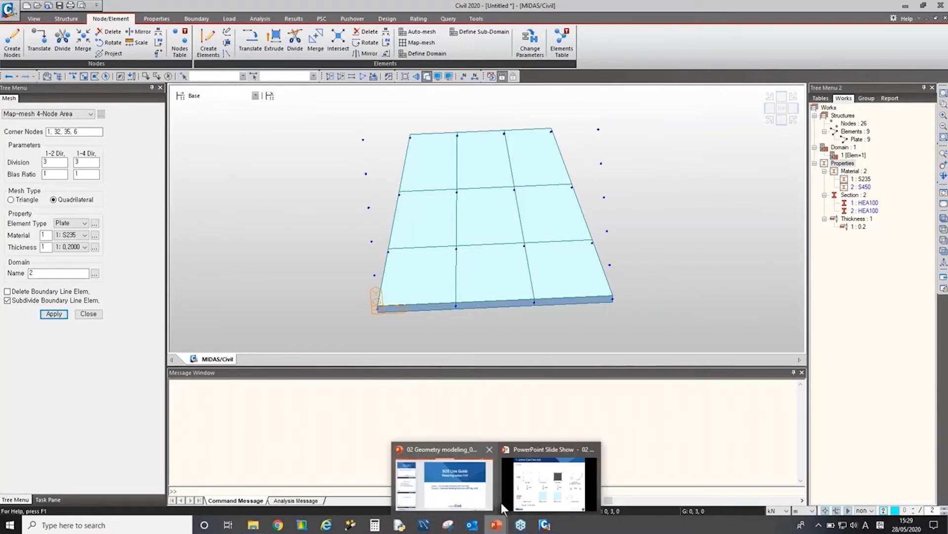
pyautogui.click(529, 493)
pyautogui.press('Right')
pyautogui.press('Right')
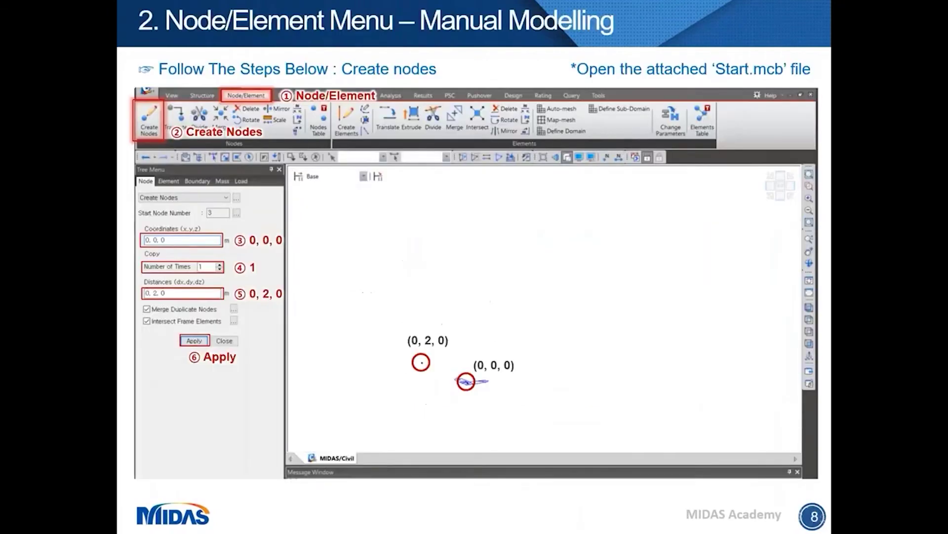
pyautogui.press('Right')
pyautogui.press('Right')
pyautogui.press('Right')
pyautogui.press('Right')
pyautogui.press('Right')
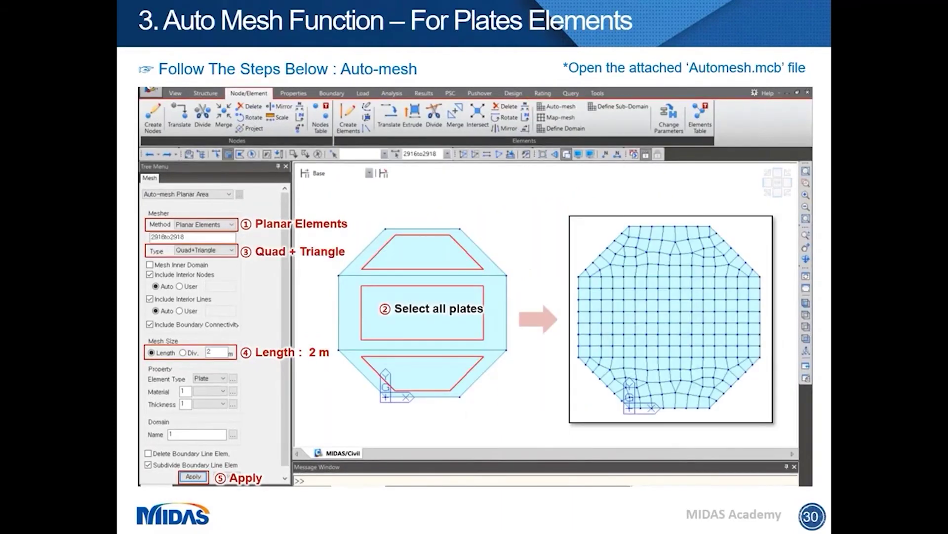
pyautogui.press('Right')
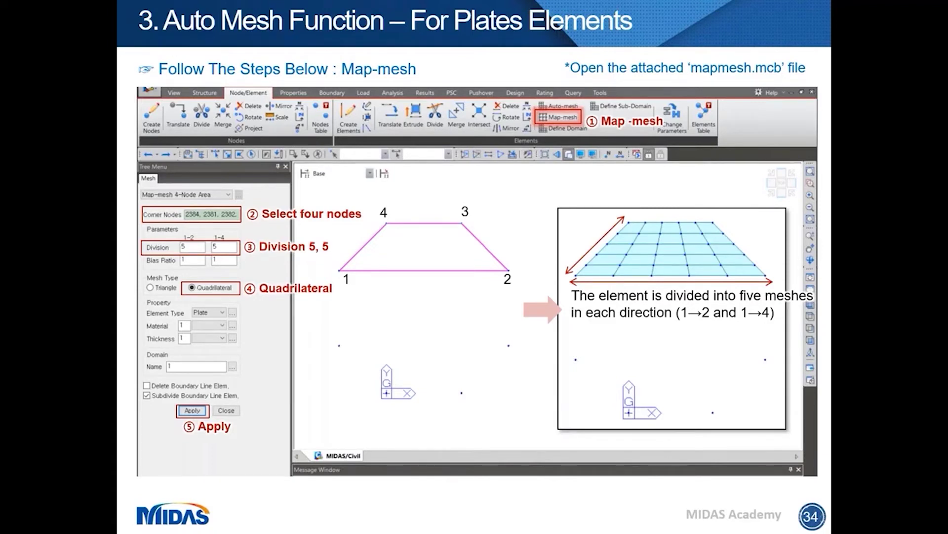
pyautogui.press('Escape')
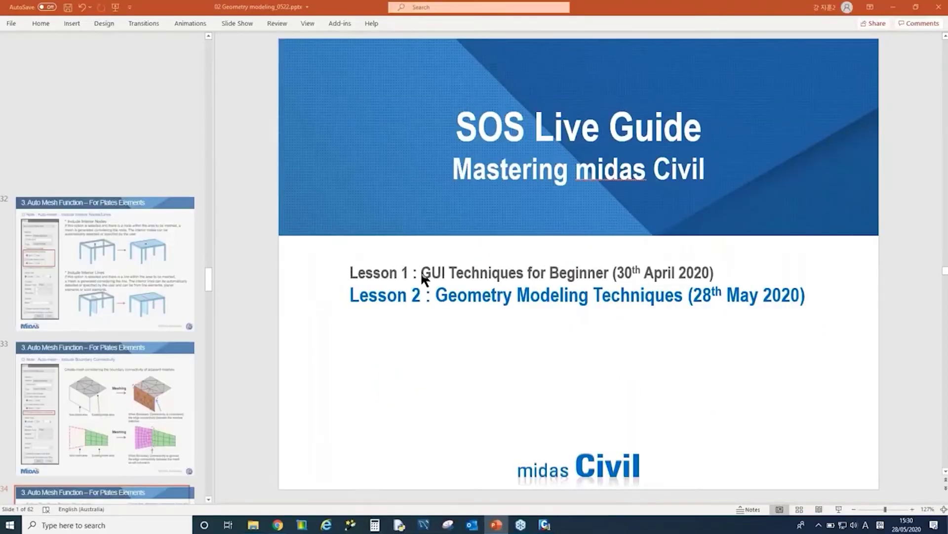
pyautogui.moveTo(544, 524)
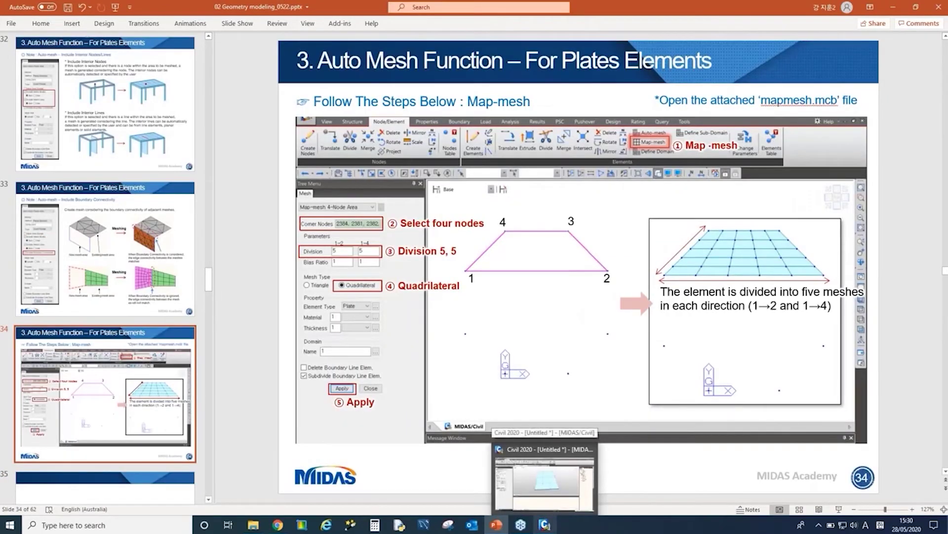
pyautogui.click(545, 479)
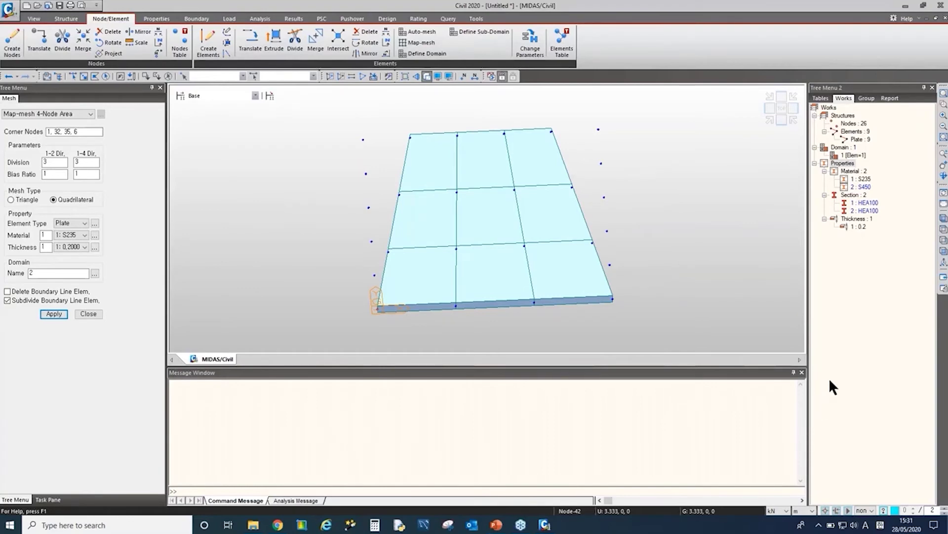
# Select all nodes and delete them along with the plates and the leftover mesh domain.
pyautogui.click(69, 20)
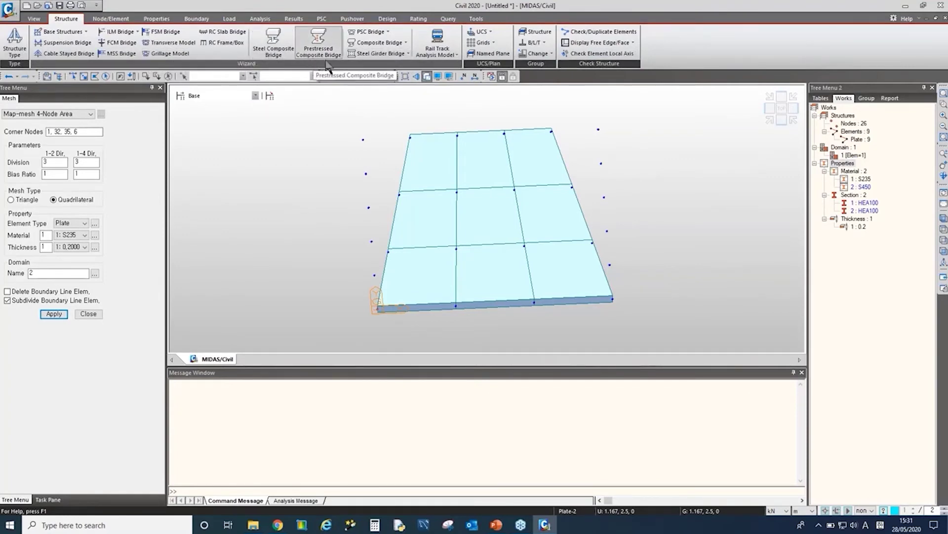
pyautogui.click(860, 124)
pyautogui.press('Delete')
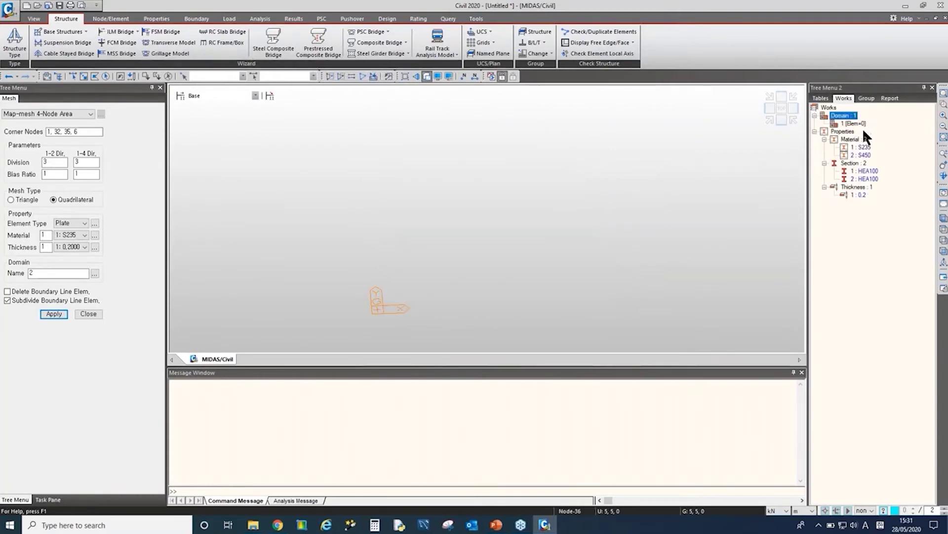
pyautogui.press('Delete')
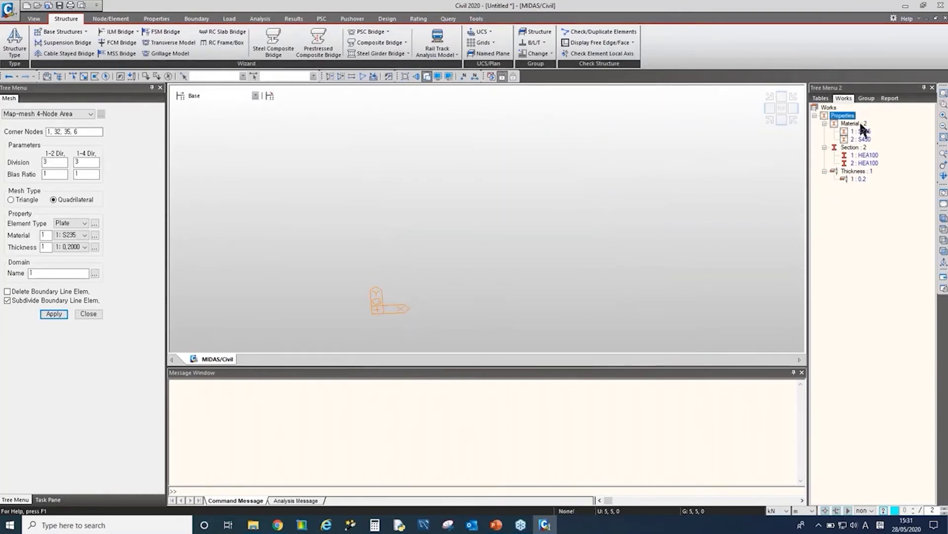
pyautogui.click(63, 54)
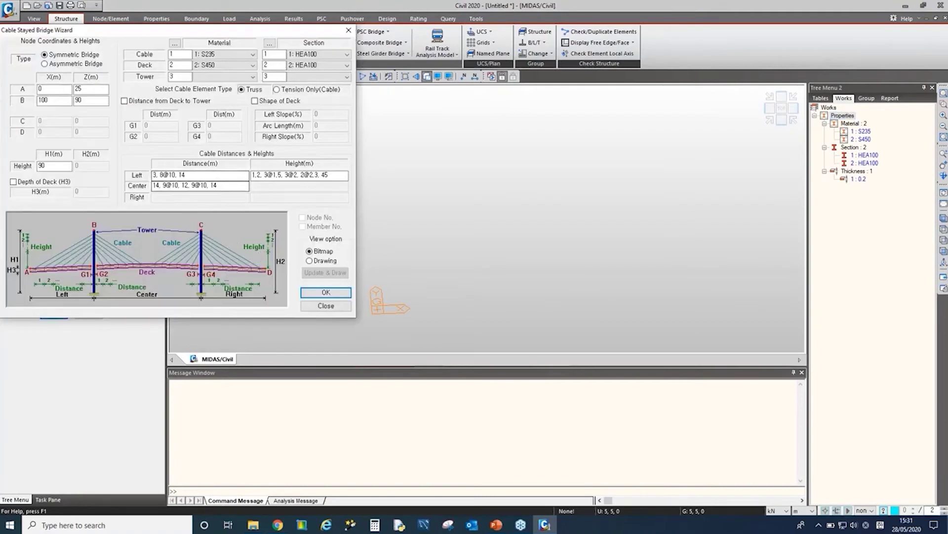
pyautogui.moveTo(139, 43); pyautogui.dragTo(316, 128)
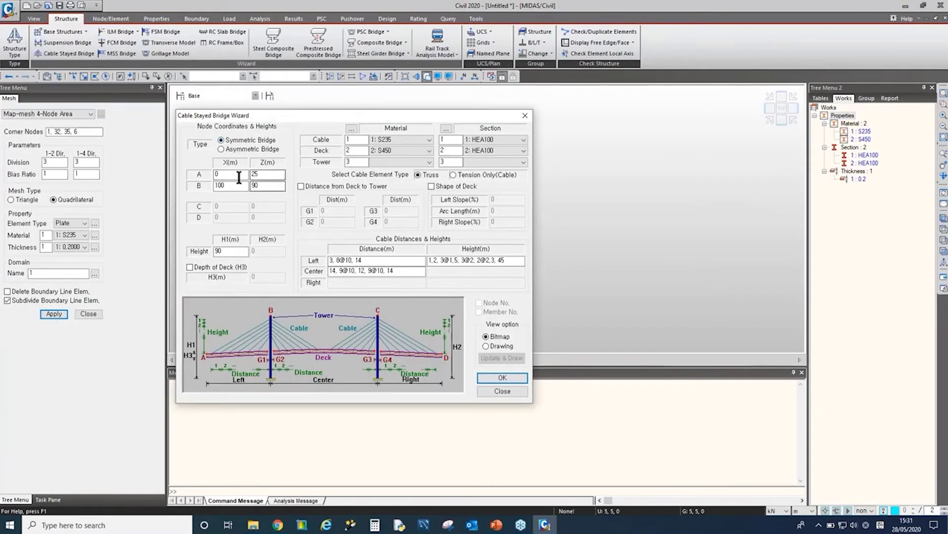
pyautogui.click(511, 380)
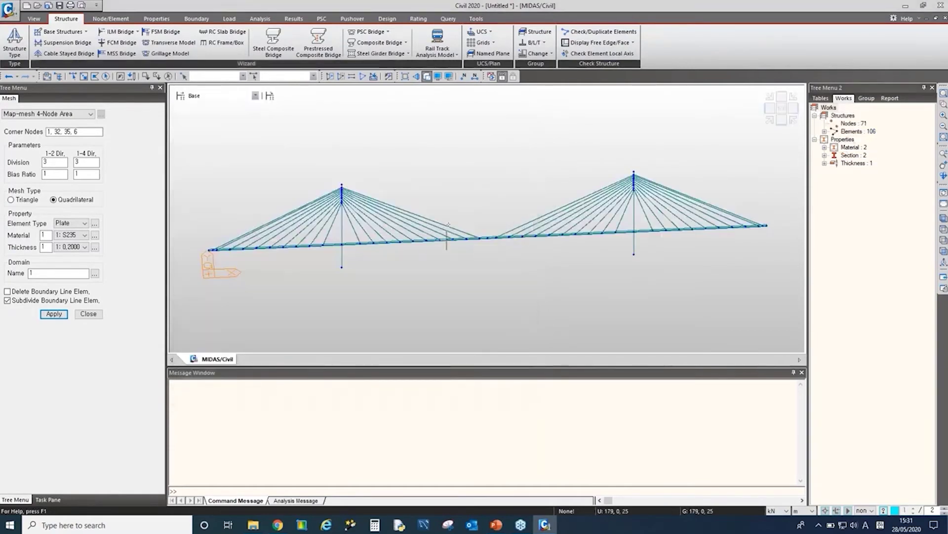
pyautogui.moveTo(499, 203); pyautogui.dragTo(466, 238, button='middle')
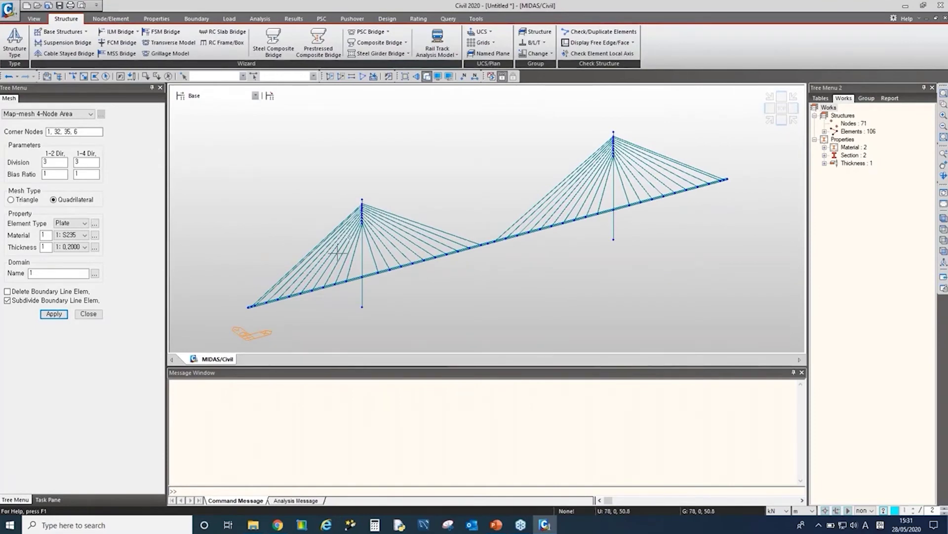
pyautogui.moveTo(388, 241); pyautogui.dragTo(401, 255, button='middle')
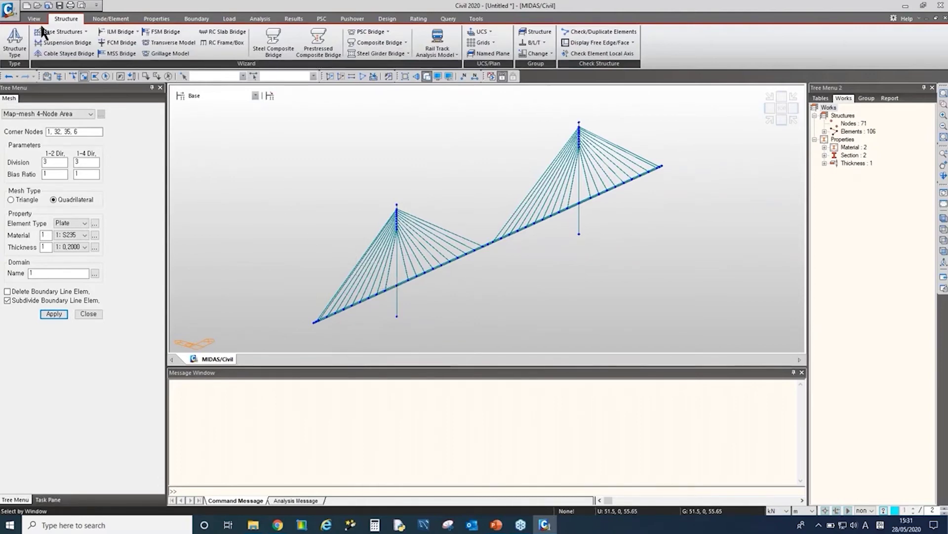
pyautogui.click(95, 76)
pyautogui.press('Delete')
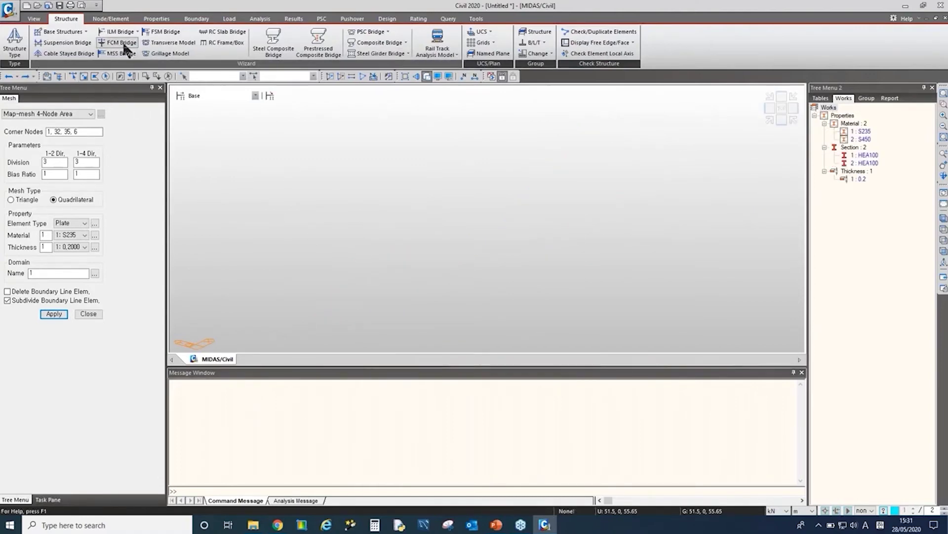
# Generate an RC slab bridge using the wizard's default settings.
pyautogui.click(225, 32)
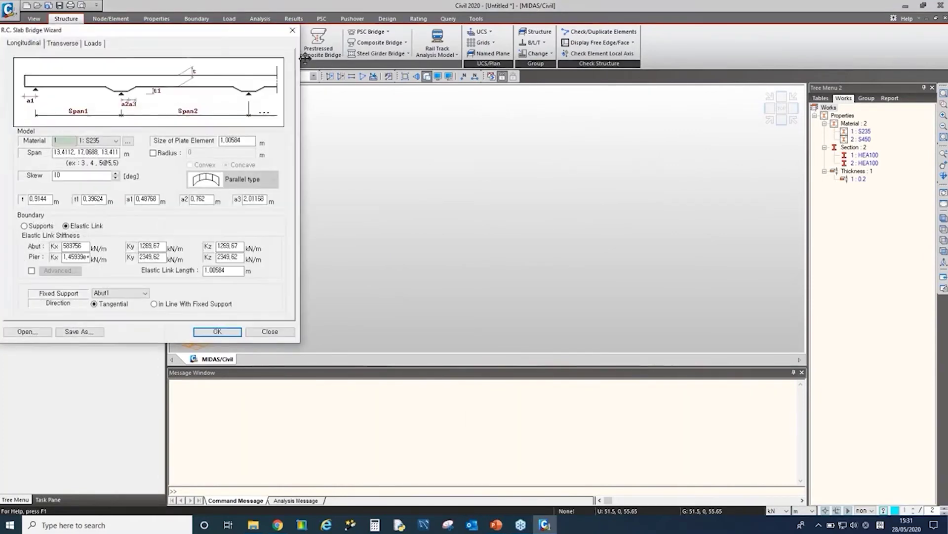
pyautogui.moveTo(199, 57); pyautogui.dragTo(361, 57)
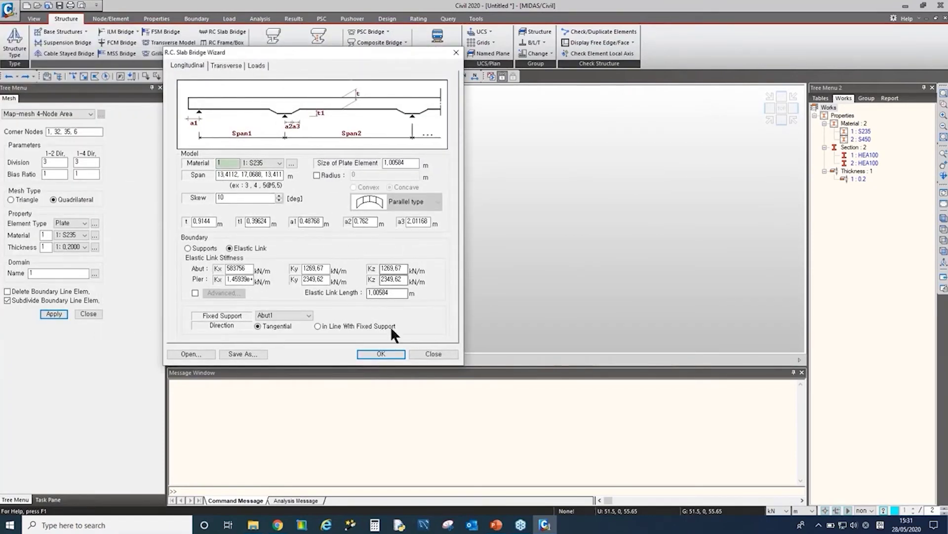
pyautogui.click(373, 354)
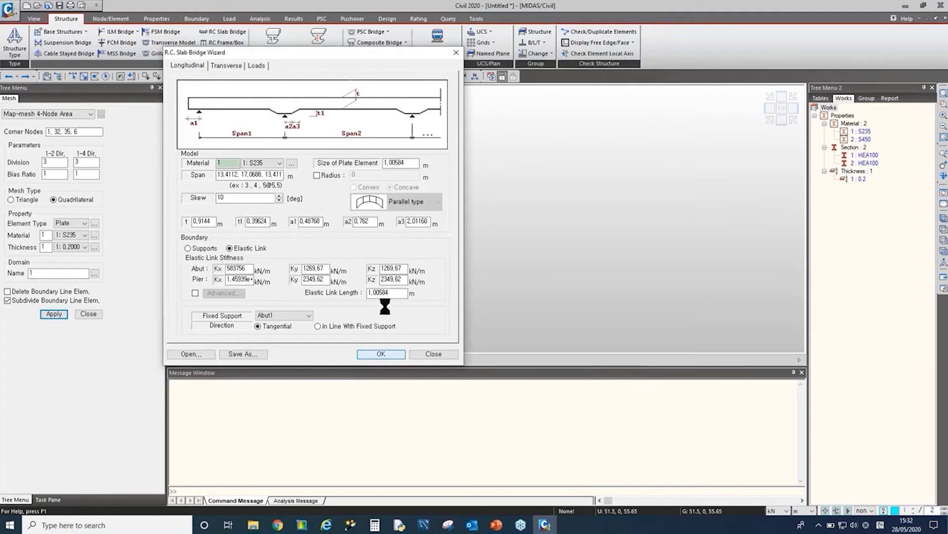
# Select all 564 plate elements in the Works tree, then undo the deck model.
pyautogui.scroll(2, 469, 240)
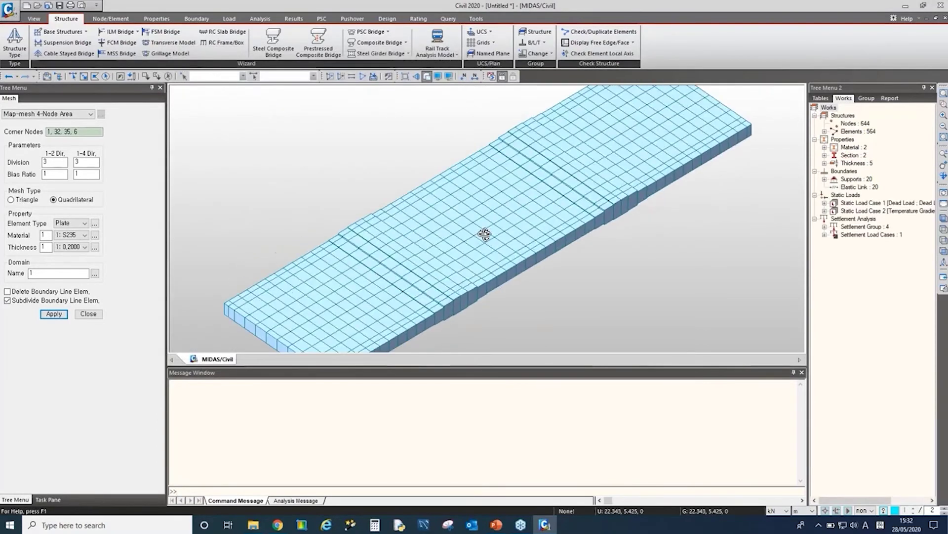
pyautogui.doubleClick(864, 130)
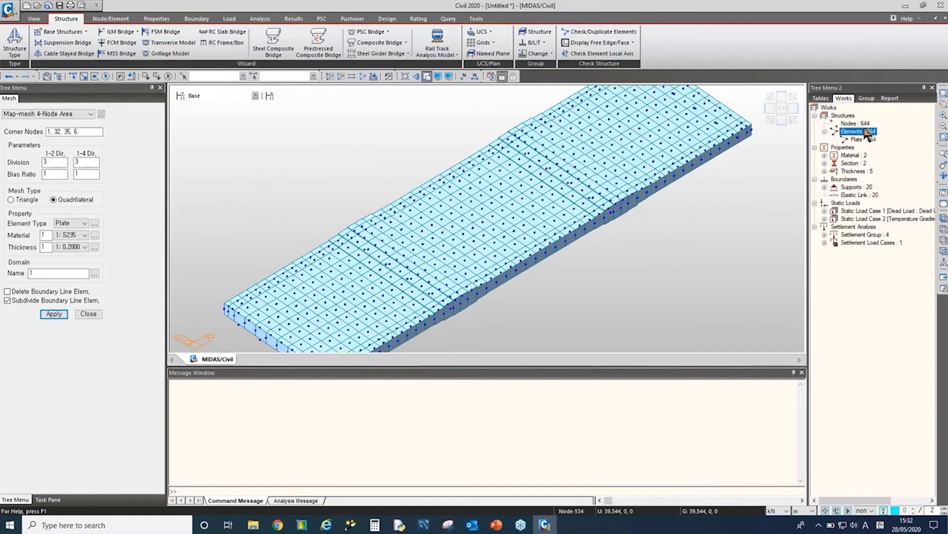
pyautogui.doubleClick(867, 139)
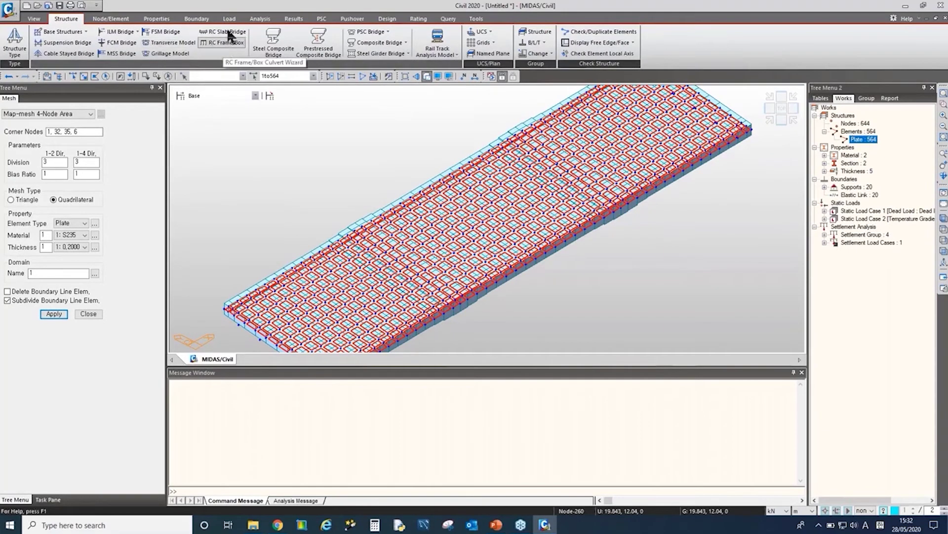
pyautogui.click(10, 76)
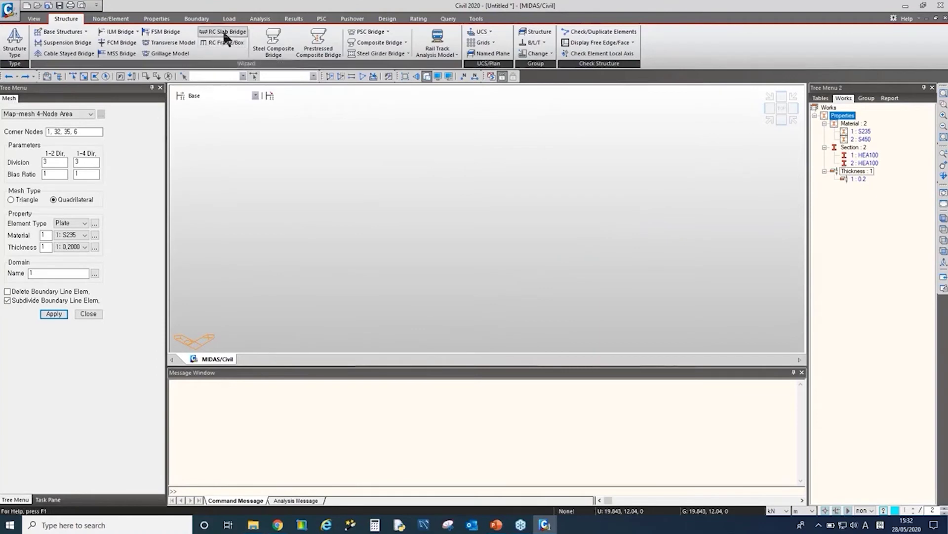
# Generate the default 3-D normal-type RC frame culvert, orbit to inspect it, then undo it.
pyautogui.click(220, 42)
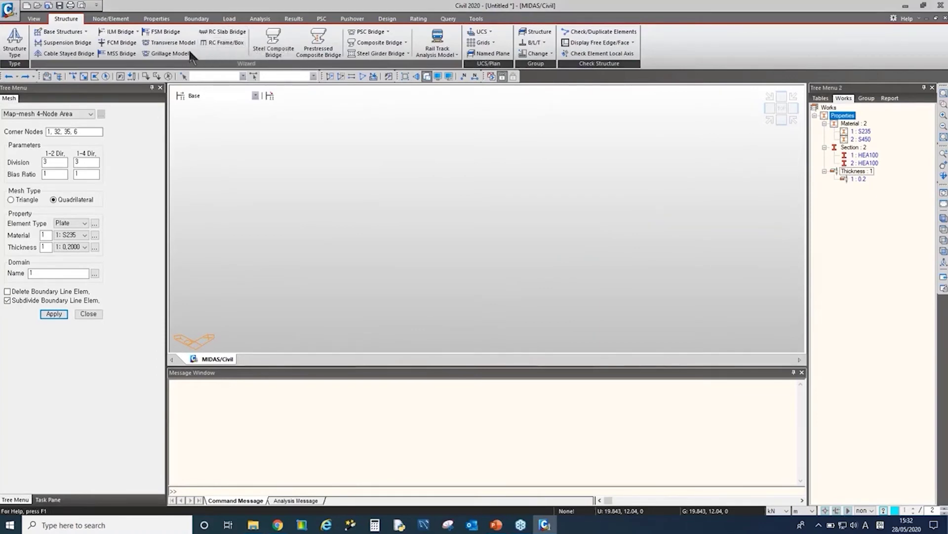
pyautogui.moveTo(125, 34); pyautogui.dragTo(231, 55)
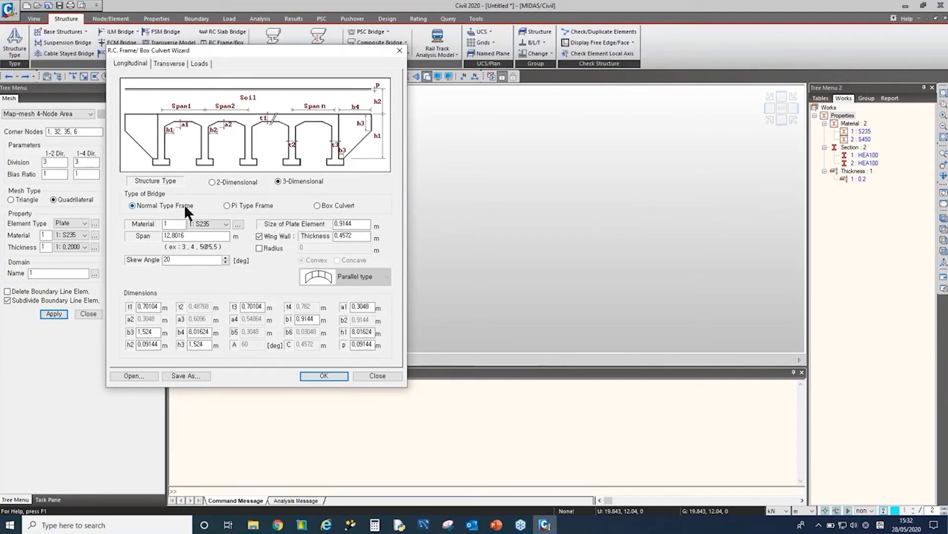
pyautogui.click(318, 376)
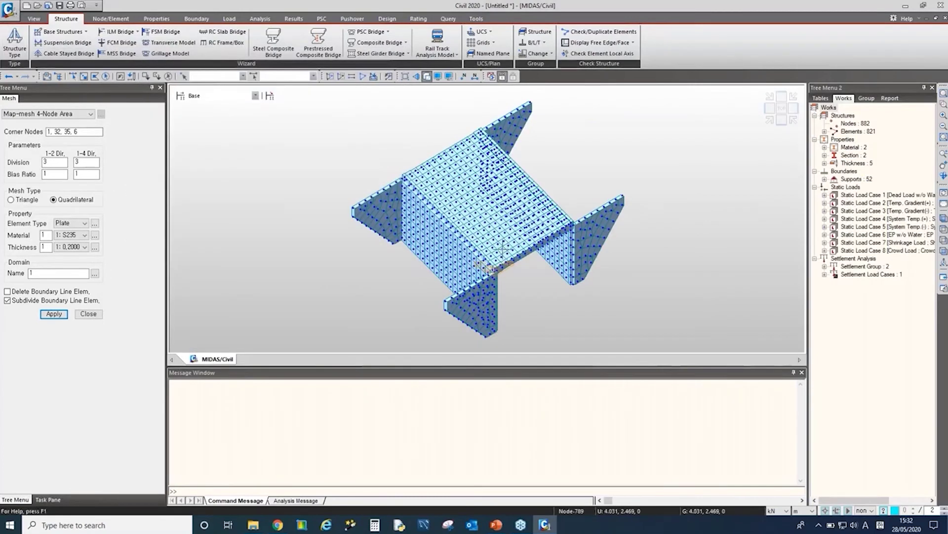
pyautogui.moveTo(494, 237)
pyautogui.keyDown('ctrl'); pyautogui.mouseDown(button='middle')
pyautogui.moveTo(523, 212)
pyautogui.moveTo(481, 228)
pyautogui.mouseUp(button='middle'); pyautogui.keyUp('ctrl')
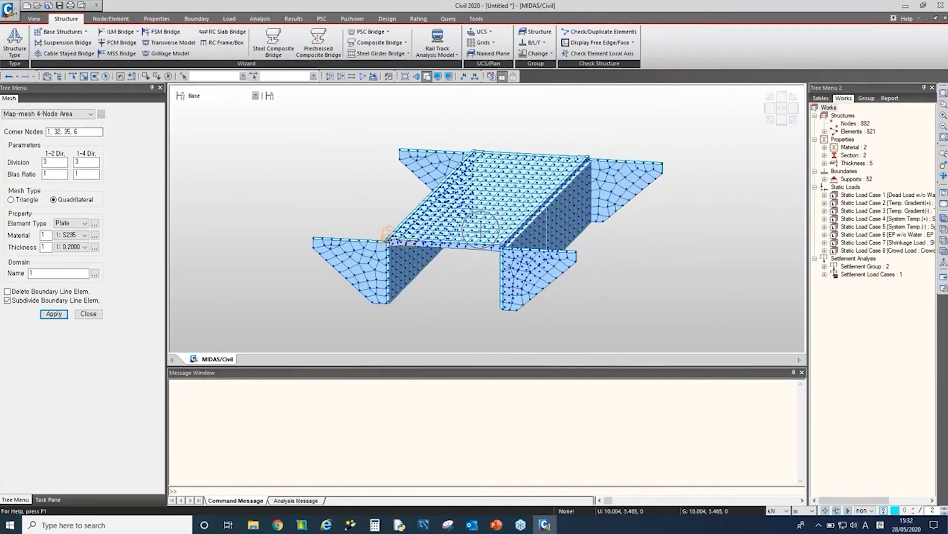
pyautogui.click(10, 76)
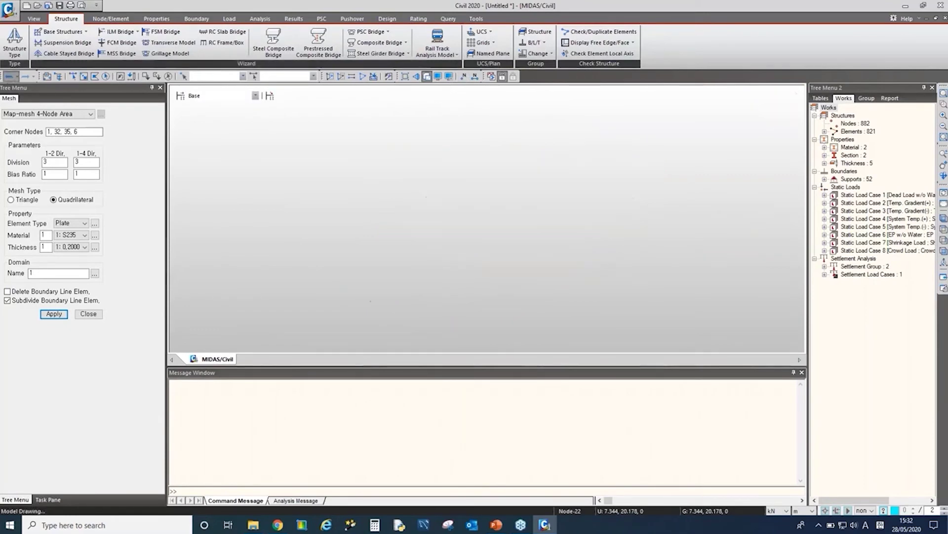
pyautogui.click(222, 43)
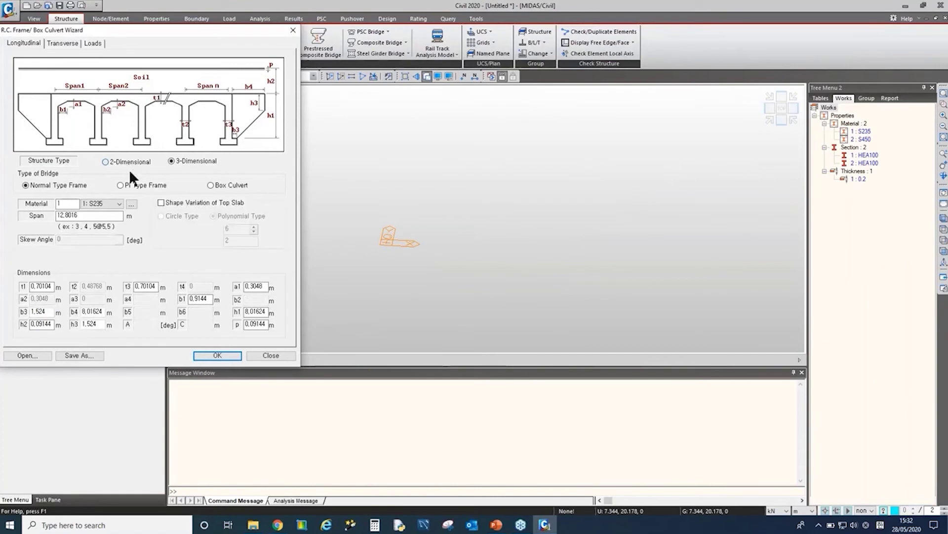
pyautogui.click(106, 162)
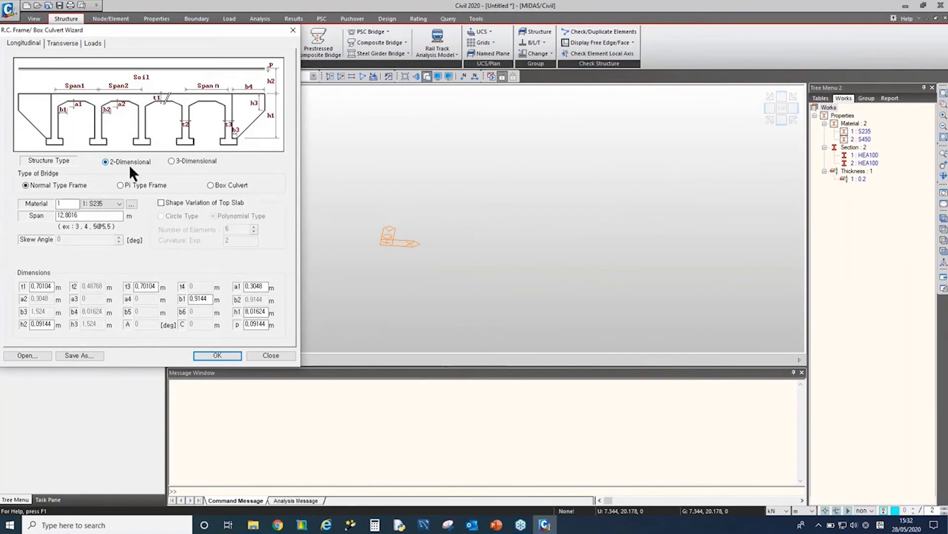
pyautogui.click(218, 355)
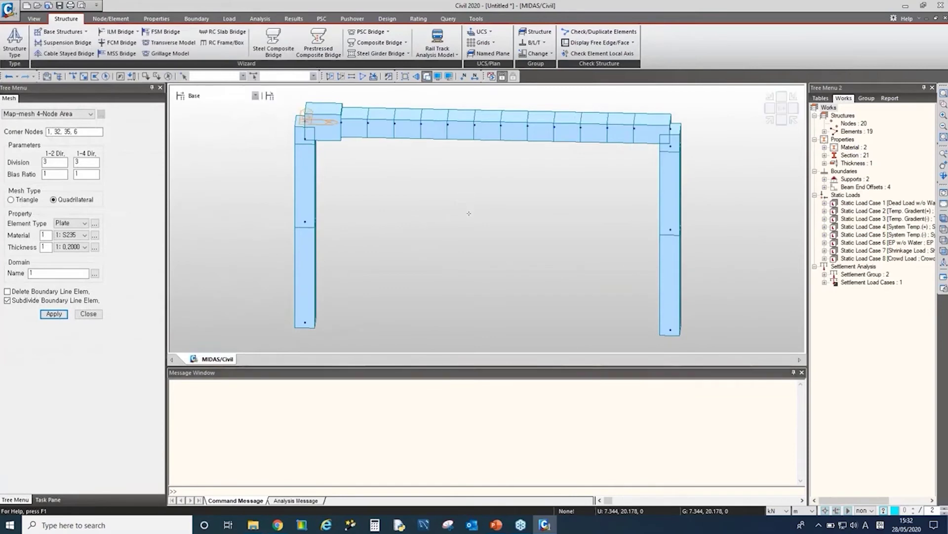
pyautogui.click(9, 78)
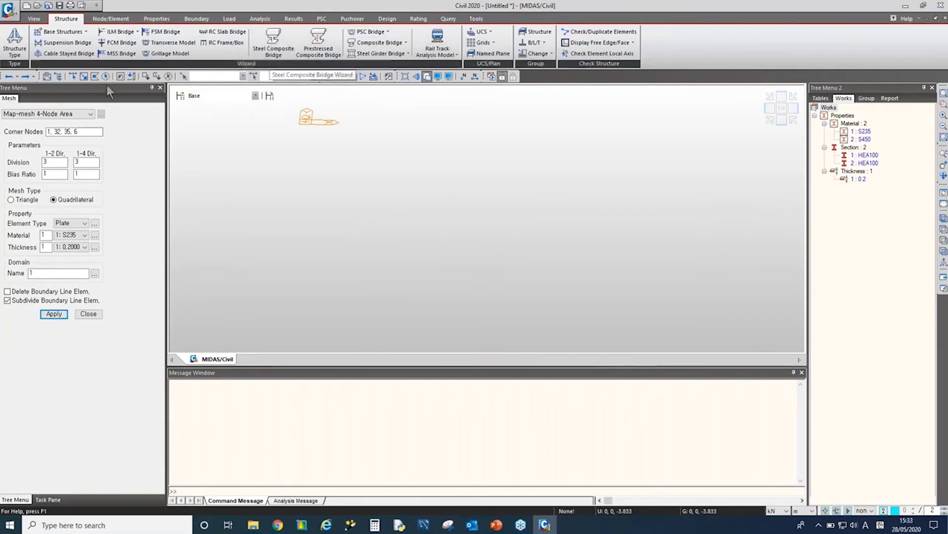
# Open and close the FCM Bridge wizard without building, then show the Base Structures wizard list.
pyautogui.click(135, 46)
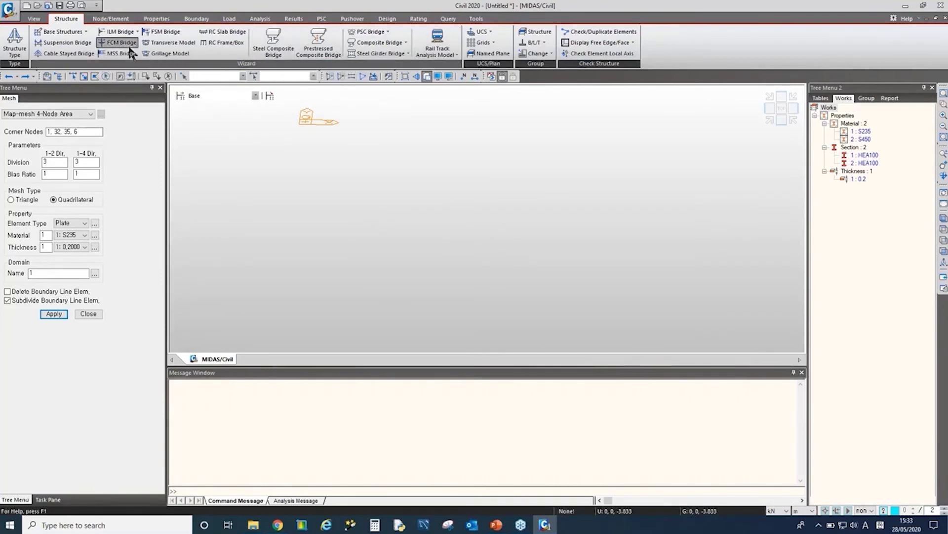
pyautogui.moveTo(243, 80); pyautogui.dragTo(422, 143)
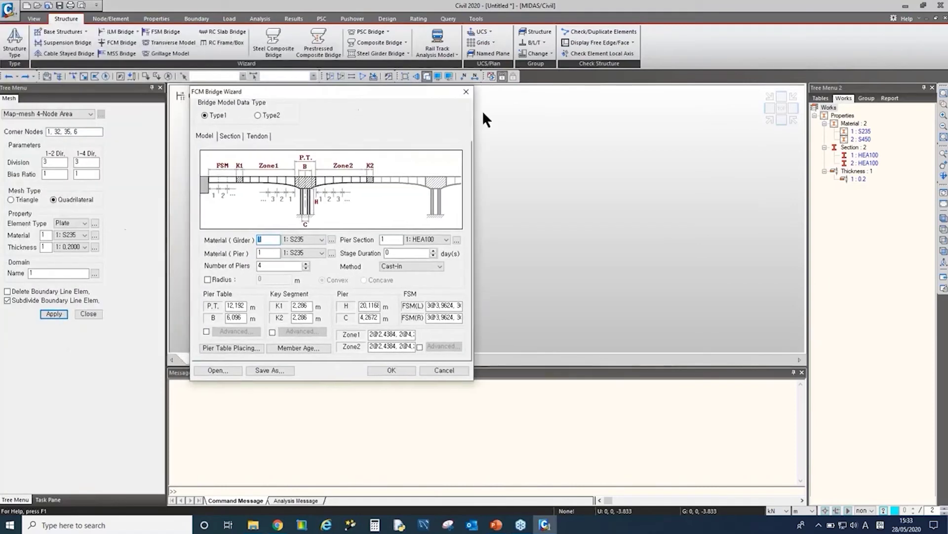
pyautogui.click(467, 93)
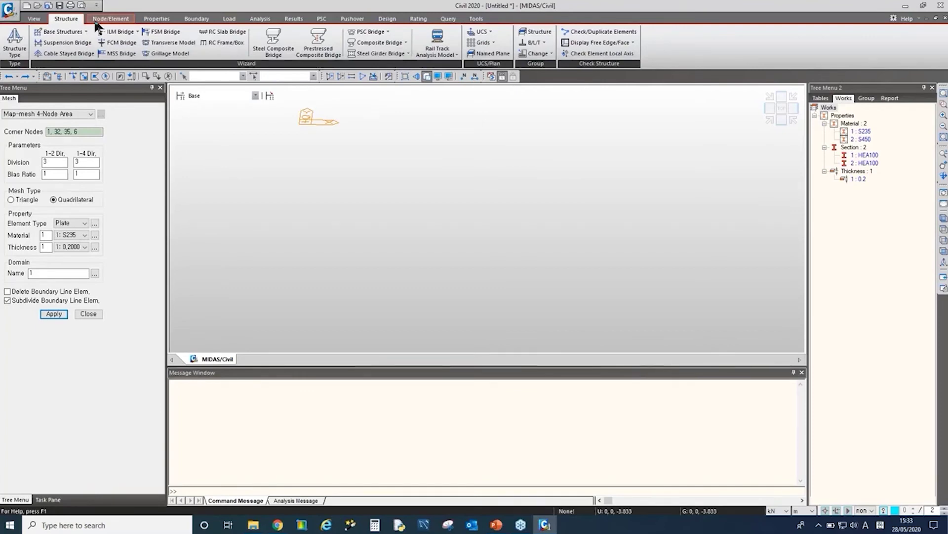
pyautogui.click(65, 32)
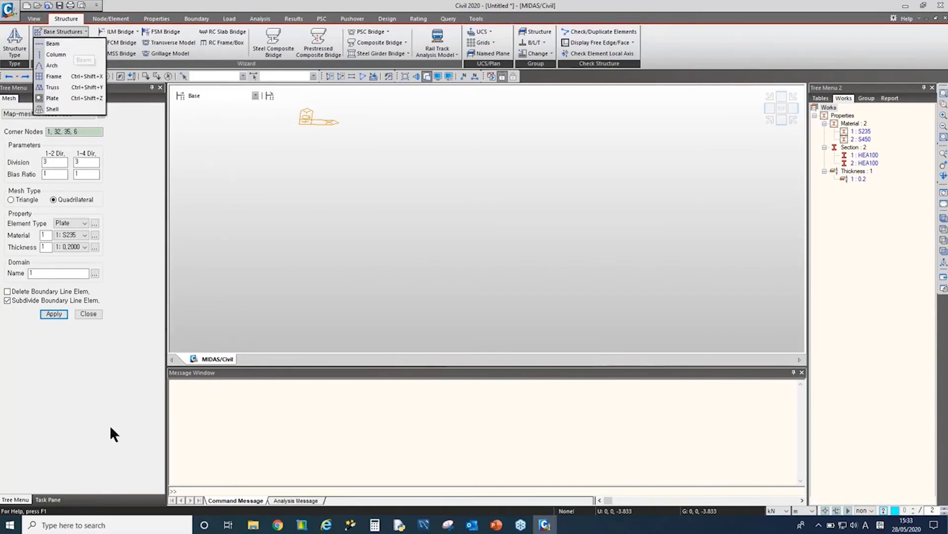
# Reopen the Base Structures list and start the Beam wizard.
pyautogui.click(83, 315)
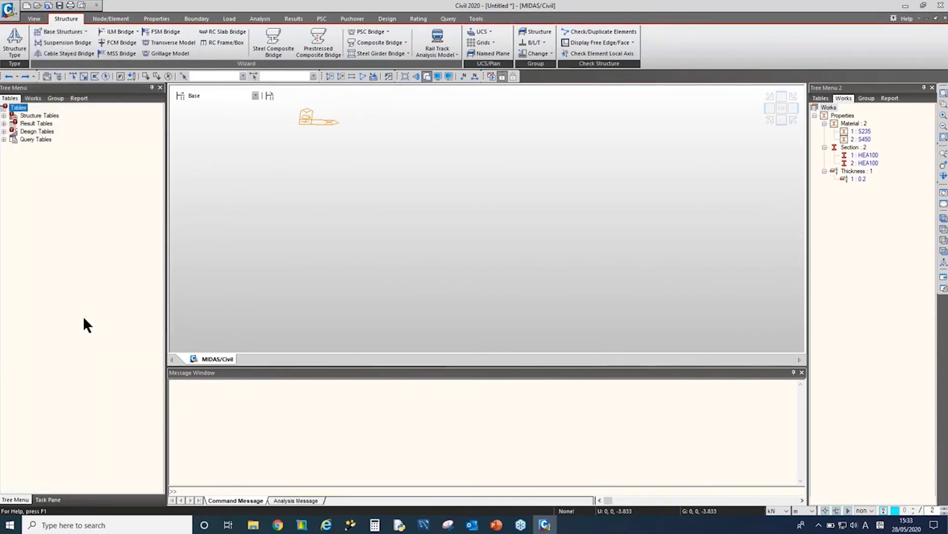
pyautogui.click(65, 31)
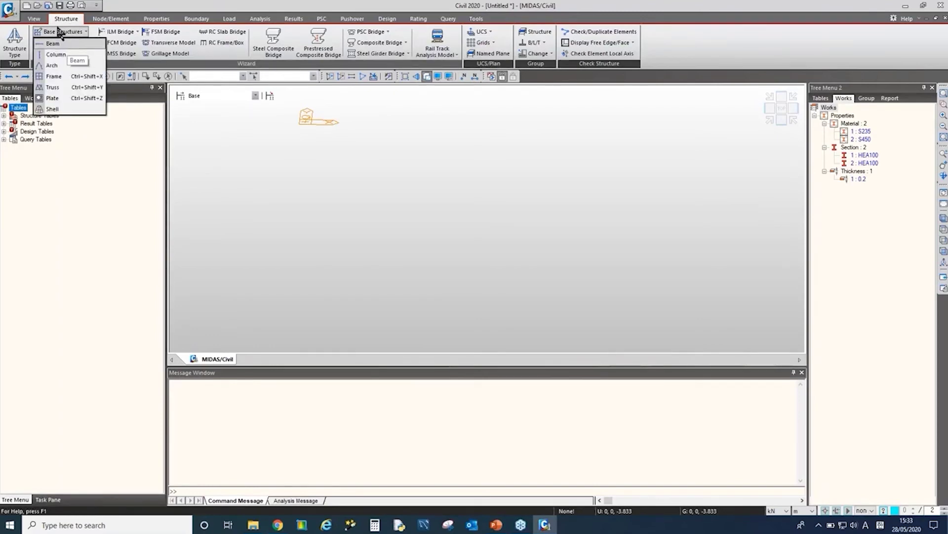
pyautogui.click(67, 41)
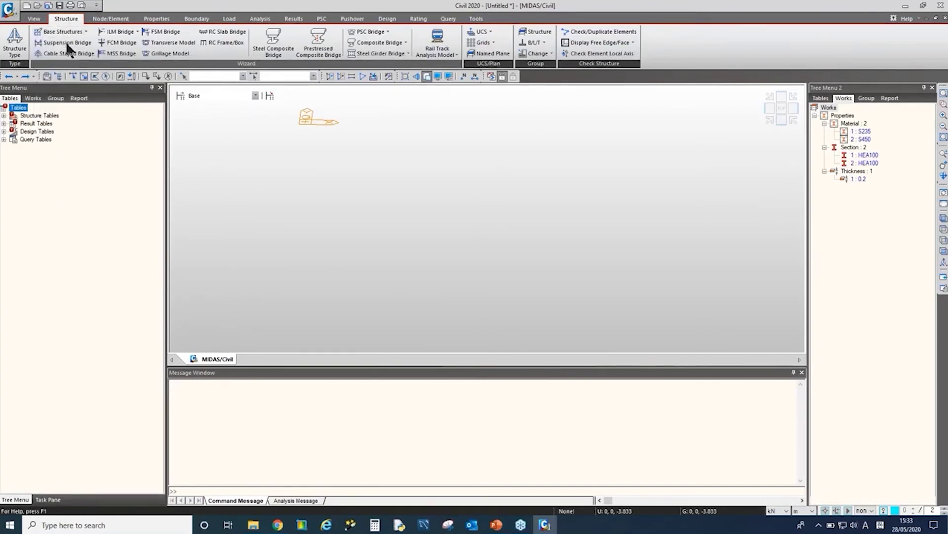
pyautogui.moveTo(113, 27); pyautogui.dragTo(217, 82)
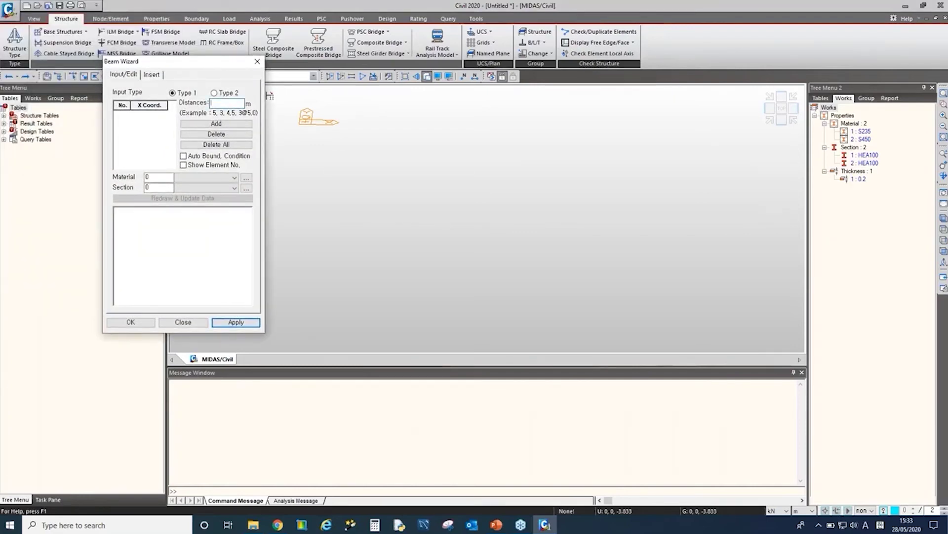
# Enter 5@2 distances and add nodes every 2 m from 0 to 10.
pyautogui.write('5')
pyautogui.write('@2')
pyautogui.click(197, 126)
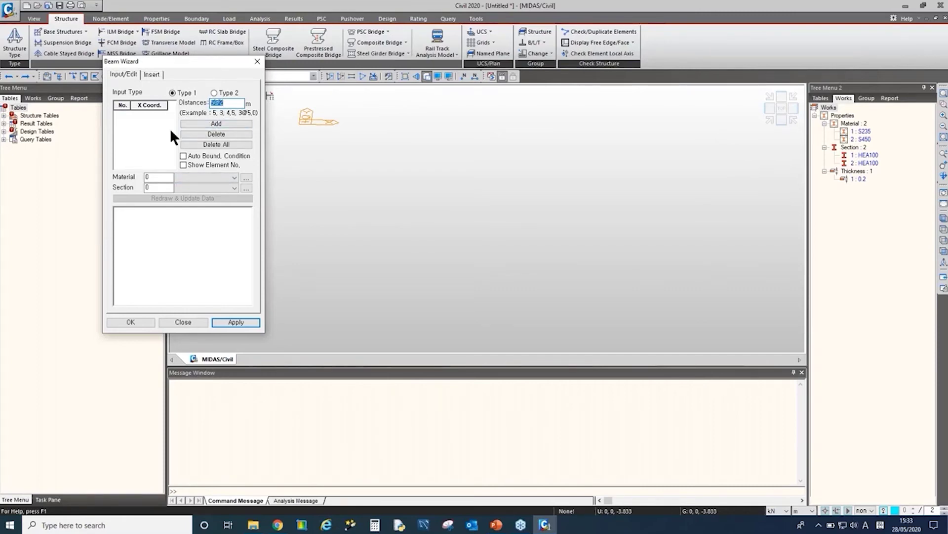
pyautogui.click(205, 124)
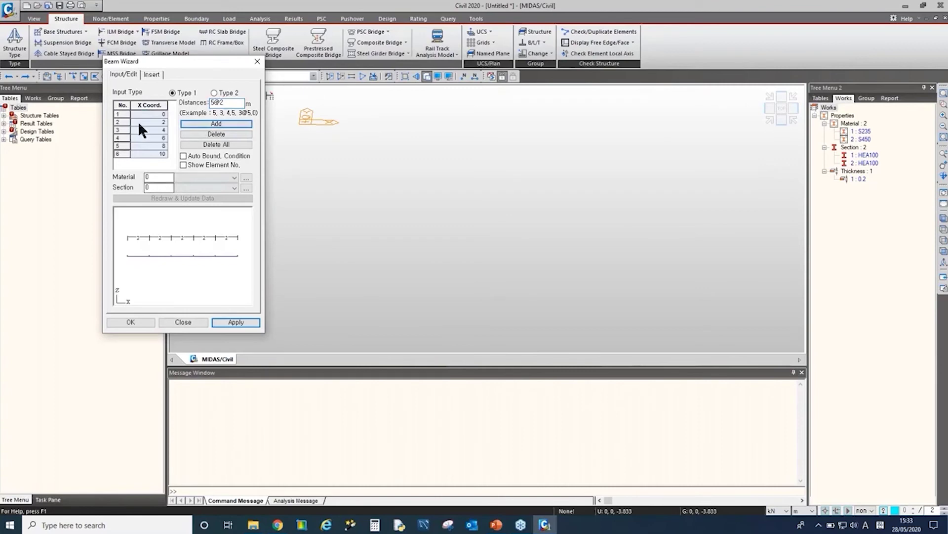
# Assign S235 and HEA100, insert at 0,0,0, and create the beam.
pyautogui.click(191, 174)
pyautogui.click(197, 185)
pyautogui.click(197, 184)
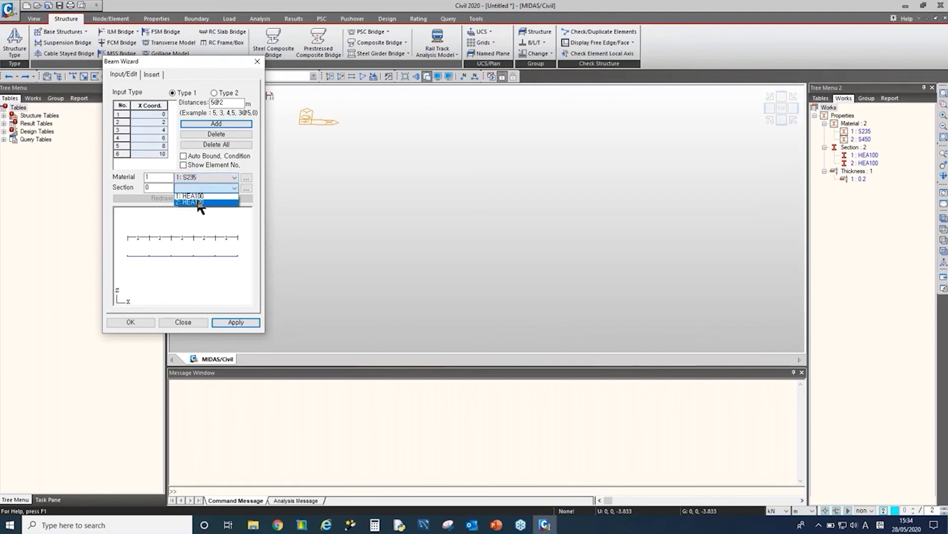
pyautogui.click(201, 201)
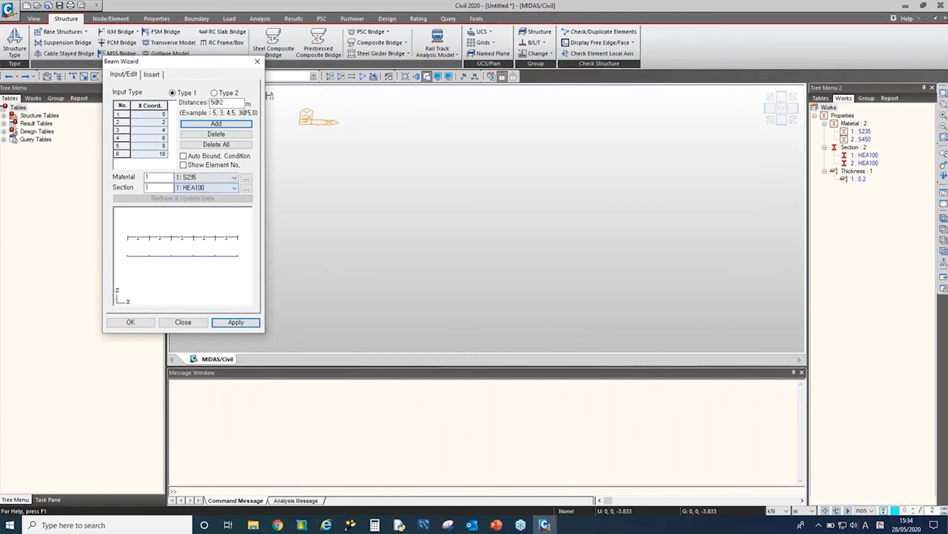
pyautogui.click(150, 74)
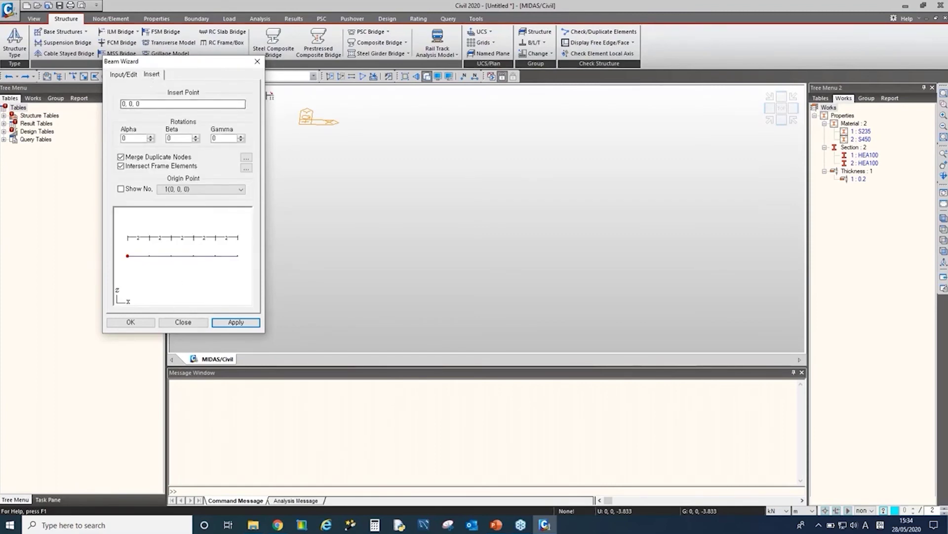
pyautogui.click(232, 322)
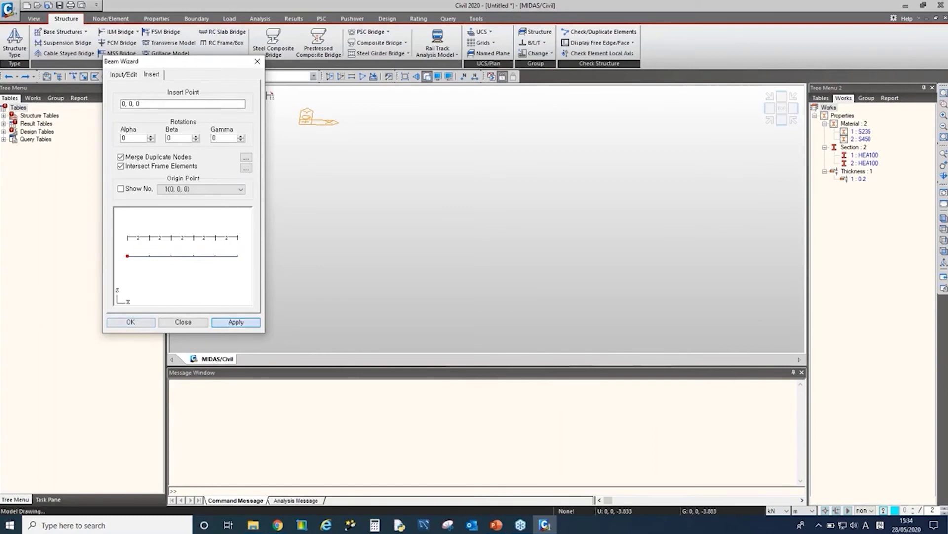
pyautogui.moveTo(567, 249)
pyautogui.keyDown('ctrl'); pyautogui.mouseDown(button='middle')
pyautogui.moveTo(499, 248)
pyautogui.moveTo(568, 262)
pyautogui.mouseUp(button='middle'); pyautogui.keyUp('ctrl')
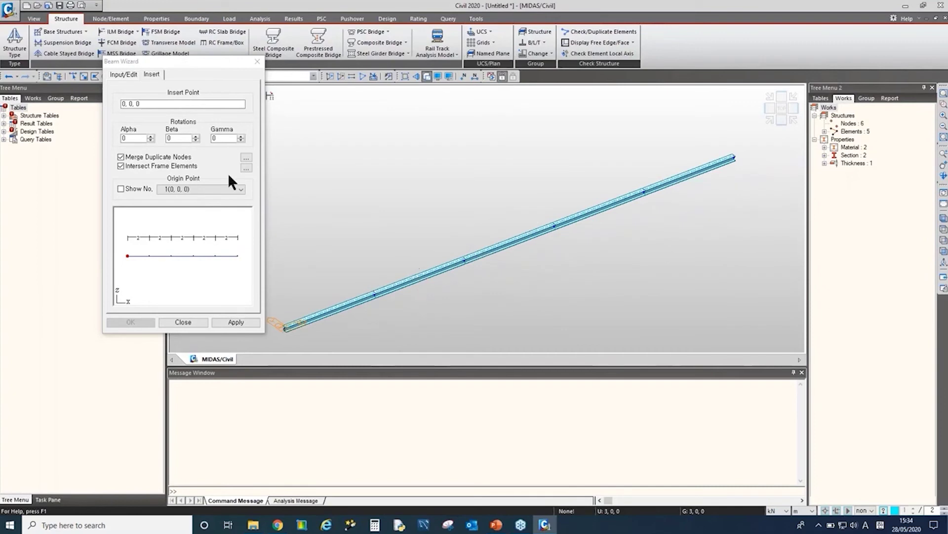
pyautogui.click(123, 75)
# Undo the 10 m beam and clear the wizard's existing coordinates.
pyautogui.moveTo(163, 62); pyautogui.dragTo(125, 136)
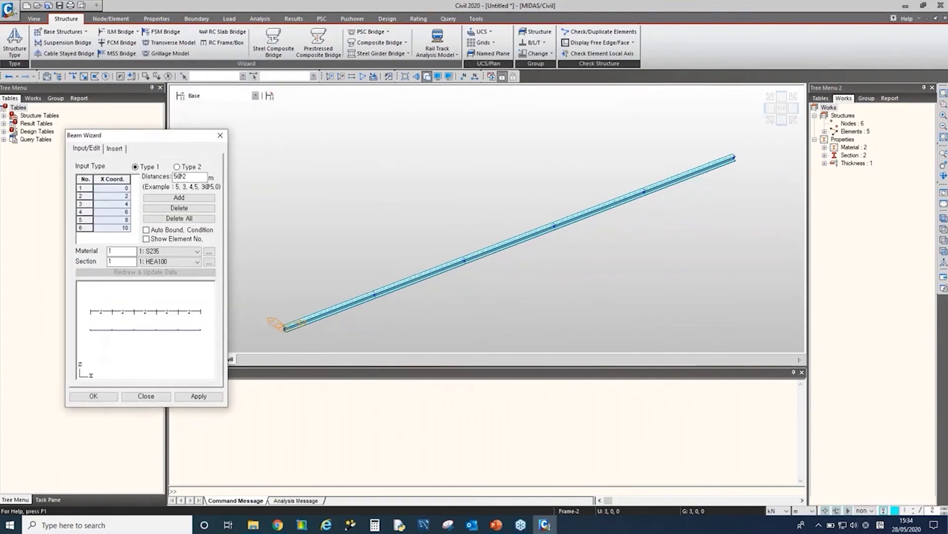
pyautogui.click(8, 76)
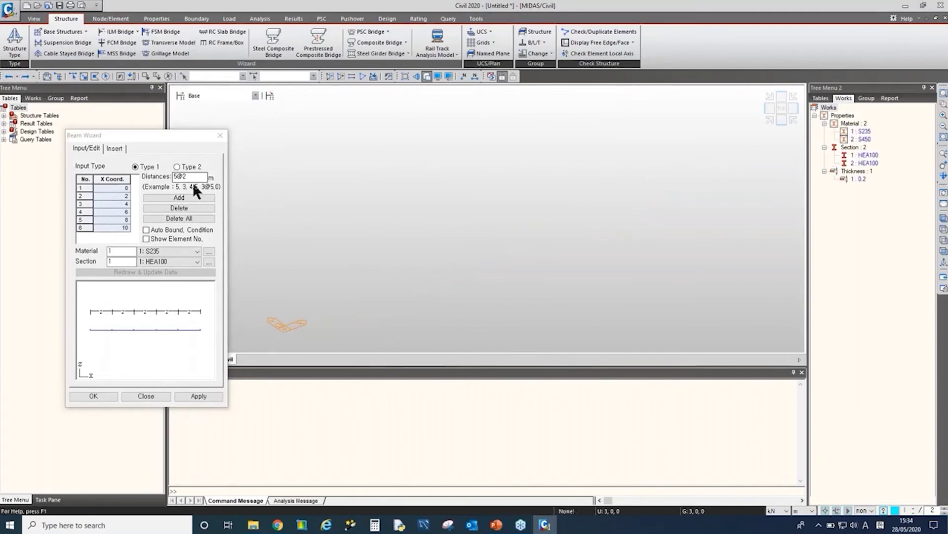
pyautogui.click(178, 197)
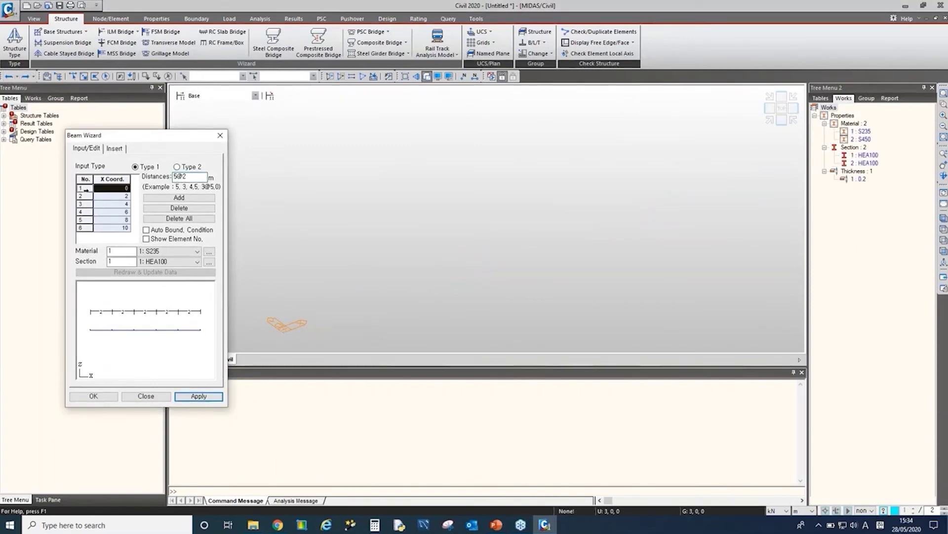
pyautogui.click(181, 218)
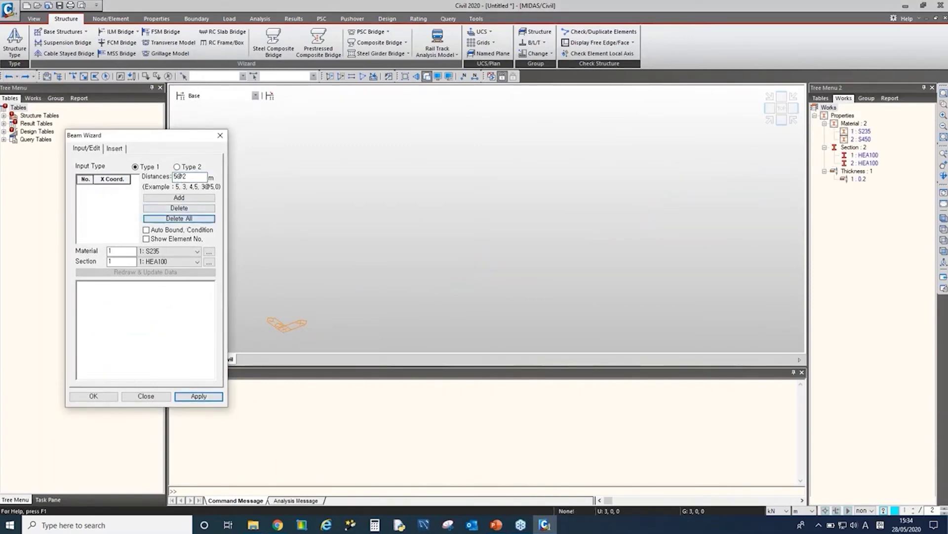
# Enter 10@3 distances and add the ten 3 m spans as coordinates.
pyautogui.click(173, 176)
pyautogui.press('Delete')
pyautogui.write('10')
pyautogui.click(196, 176)
pyautogui.press('BackSpace')
pyautogui.write('3')
pyautogui.click(170, 195)
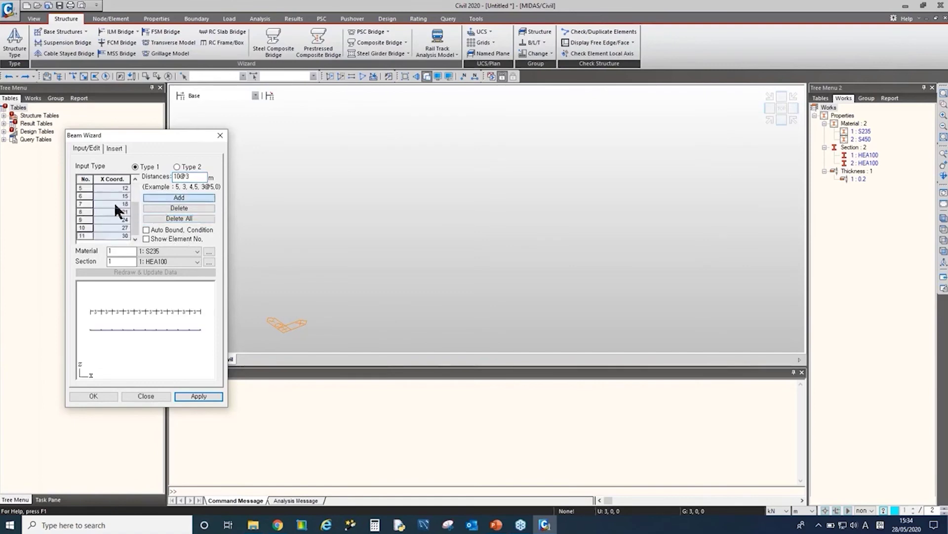
# Set the insertion point to 1, 1, 0 and insert the beam.
pyautogui.click(113, 148)
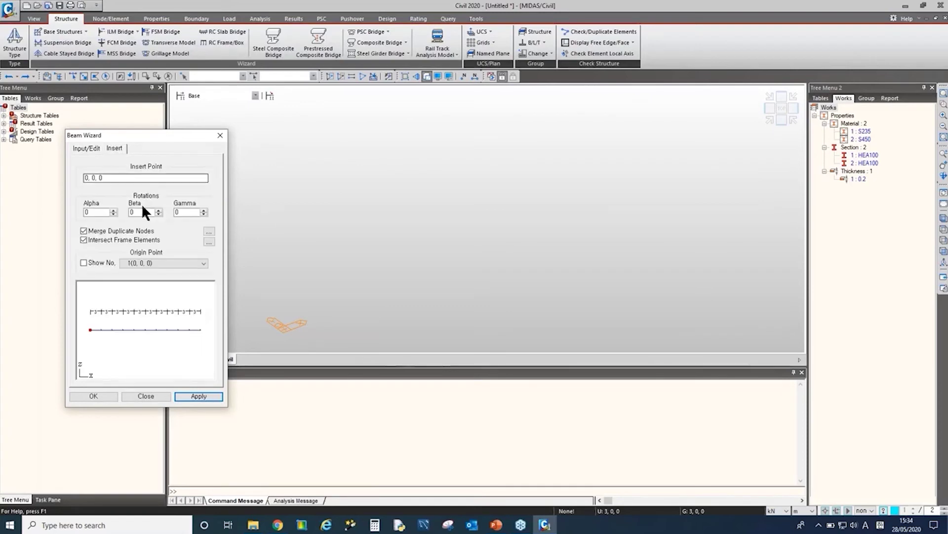
pyautogui.click(107, 178)
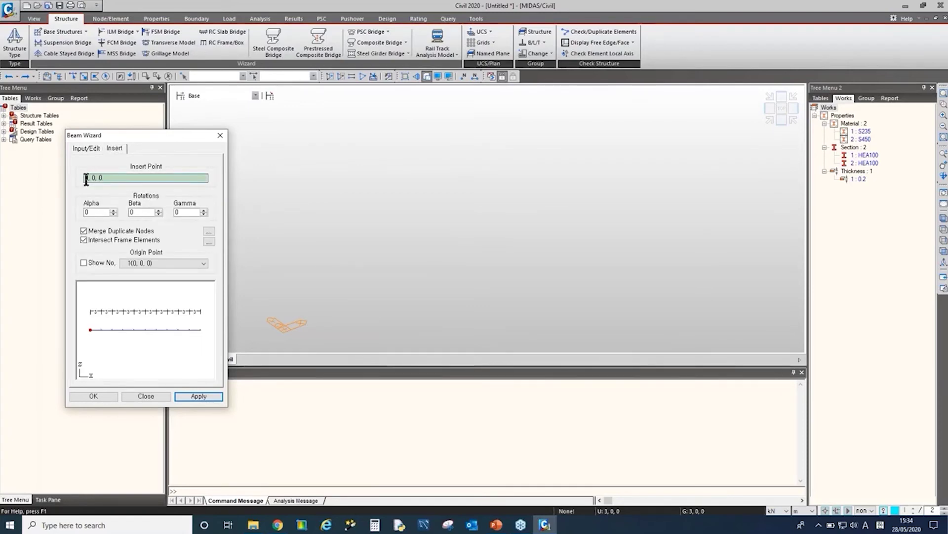
pyautogui.write('1')
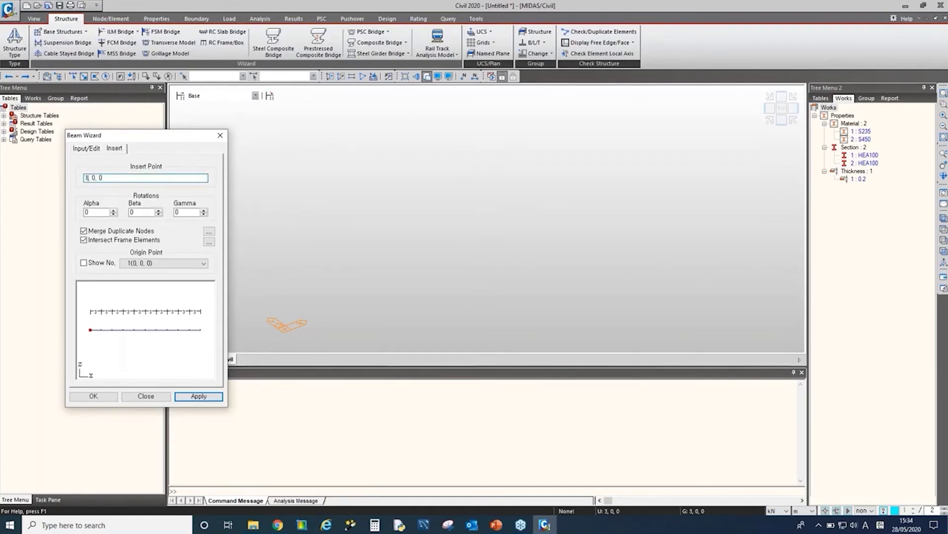
pyautogui.doubleClick(93, 178)
pyautogui.write('1,')
pyautogui.click(187, 395)
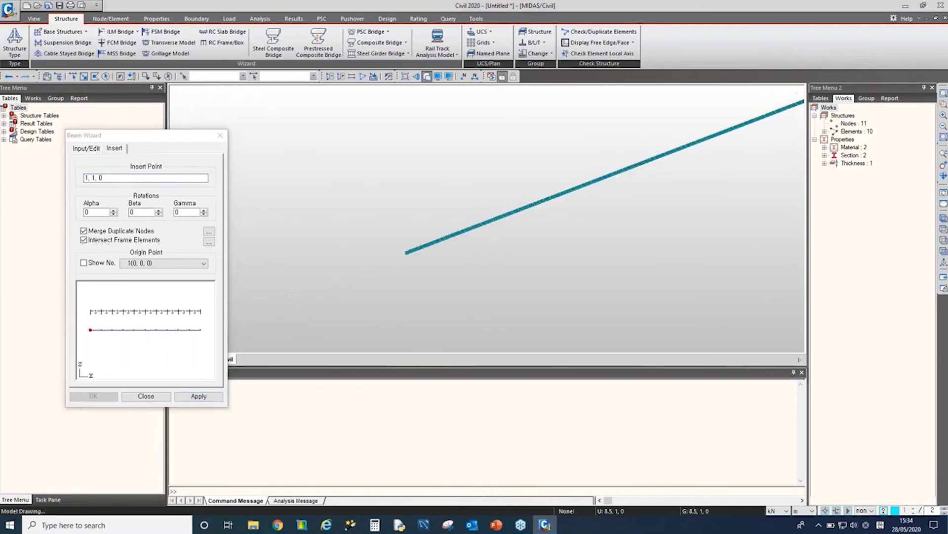
# Undo the flat 30 m beam, test-insert it with Beta 90, undo that, and close the Beam Wizard.
pyautogui.scroll(5, 396, 251)
pyautogui.scroll(1, 499, 262)
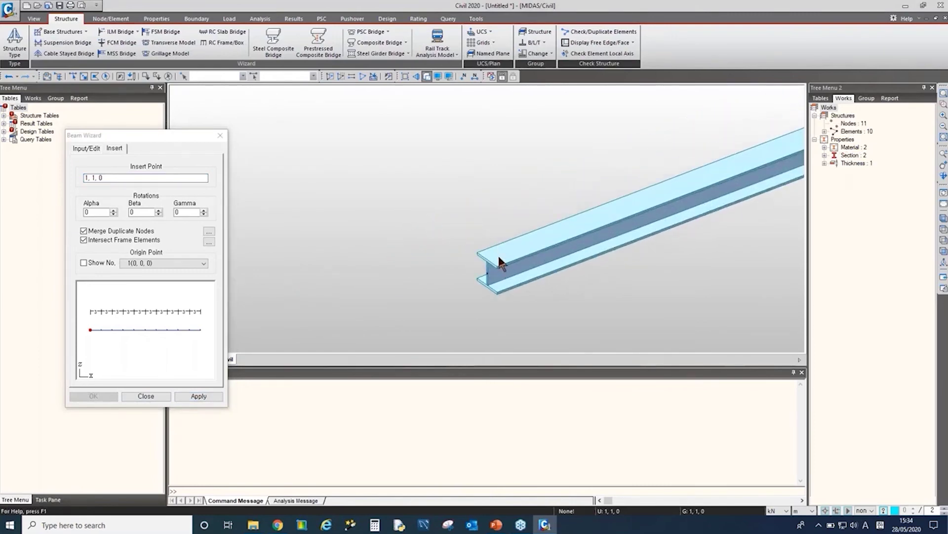
pyautogui.click(7, 77)
pyautogui.click(134, 212)
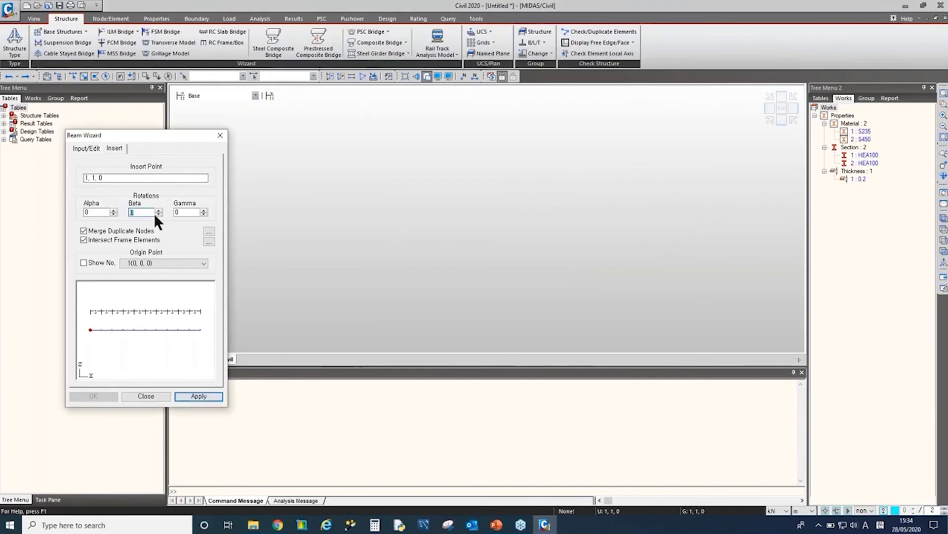
pyautogui.write('90')
pyautogui.click(197, 396)
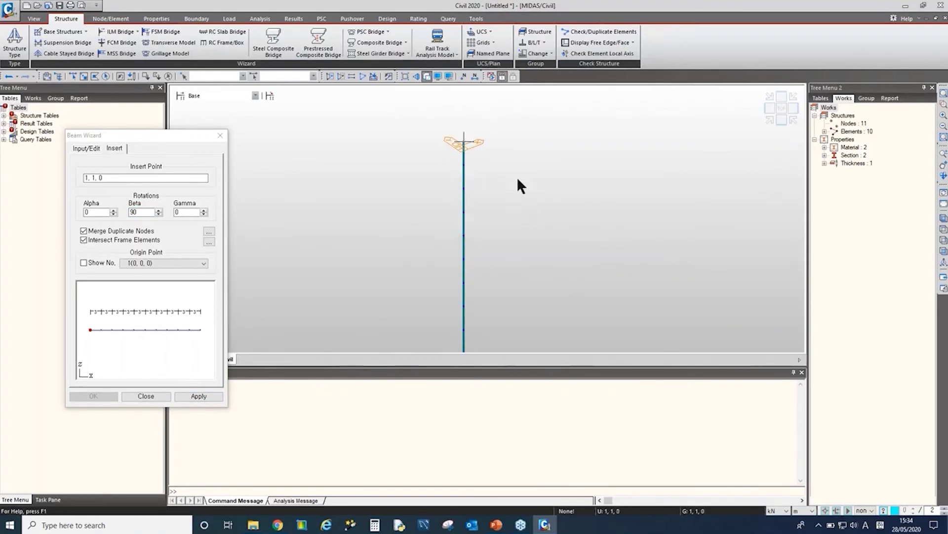
pyautogui.click(9, 77)
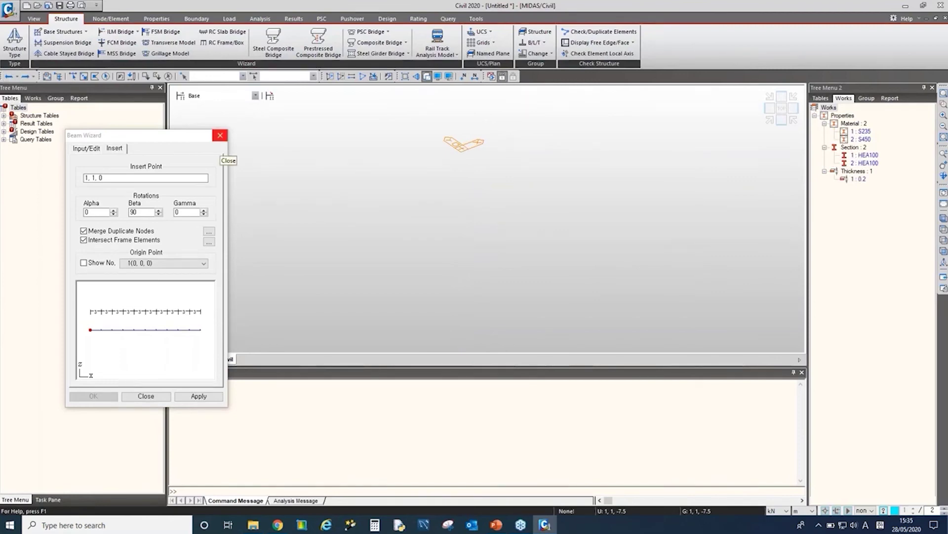
pyautogui.click(219, 135)
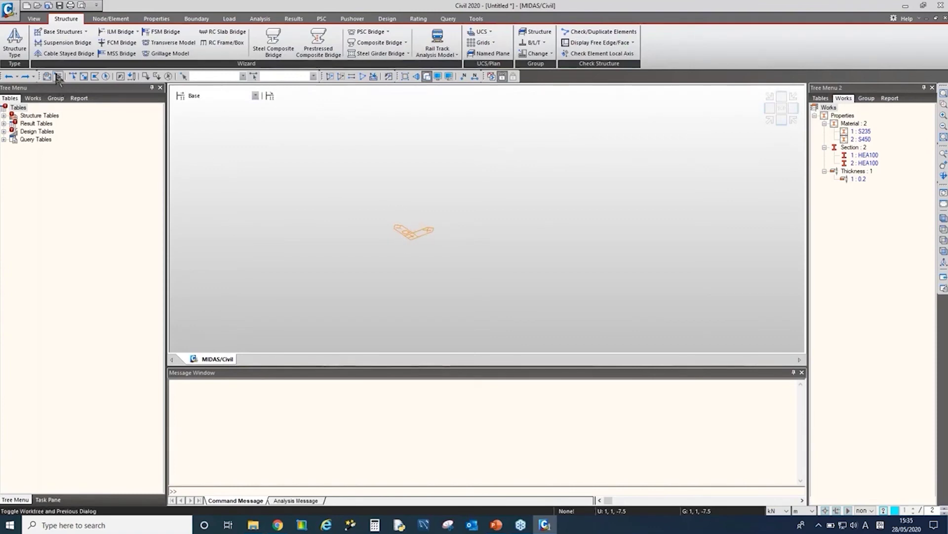
# Start the Frame Wizard and add X grid coordinates at 1 m spacing.
pyautogui.click(63, 31)
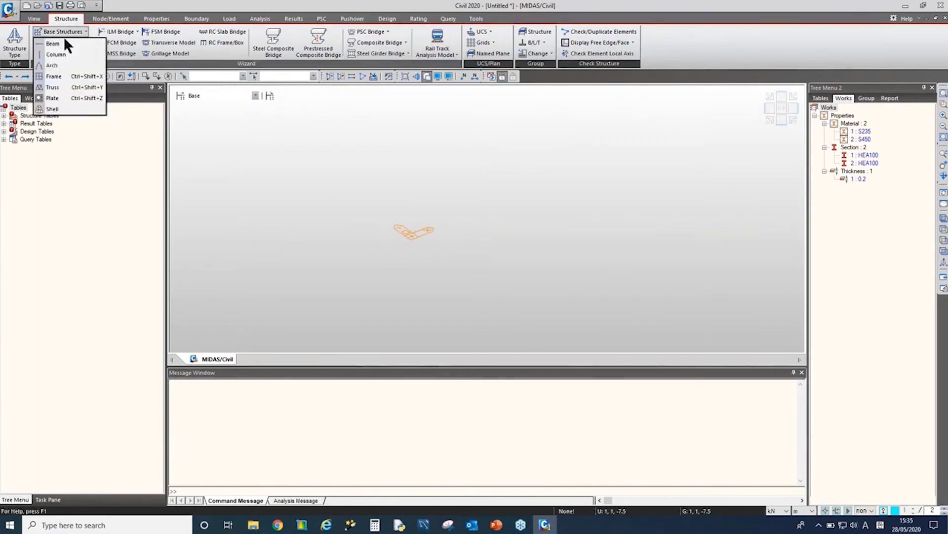
pyautogui.click(77, 78)
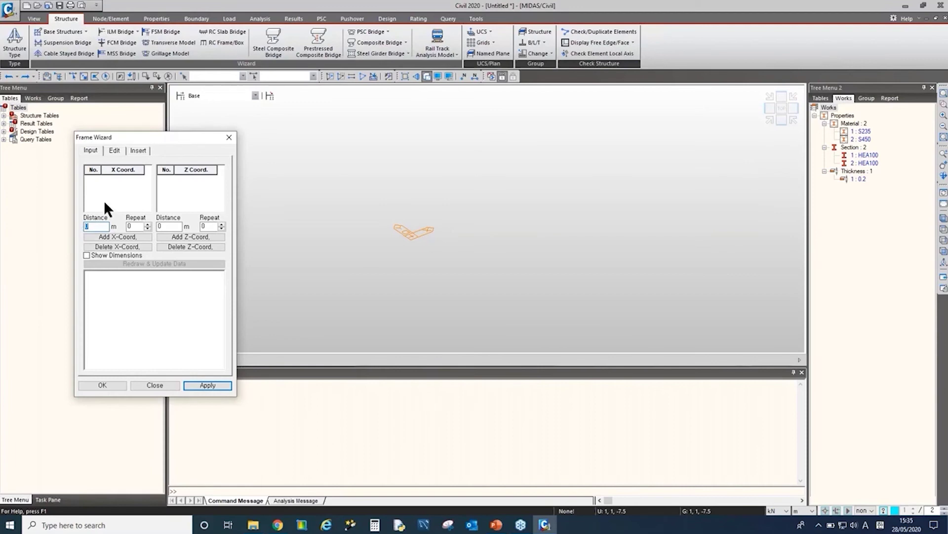
pyautogui.write('1')
pyautogui.press('Tab')
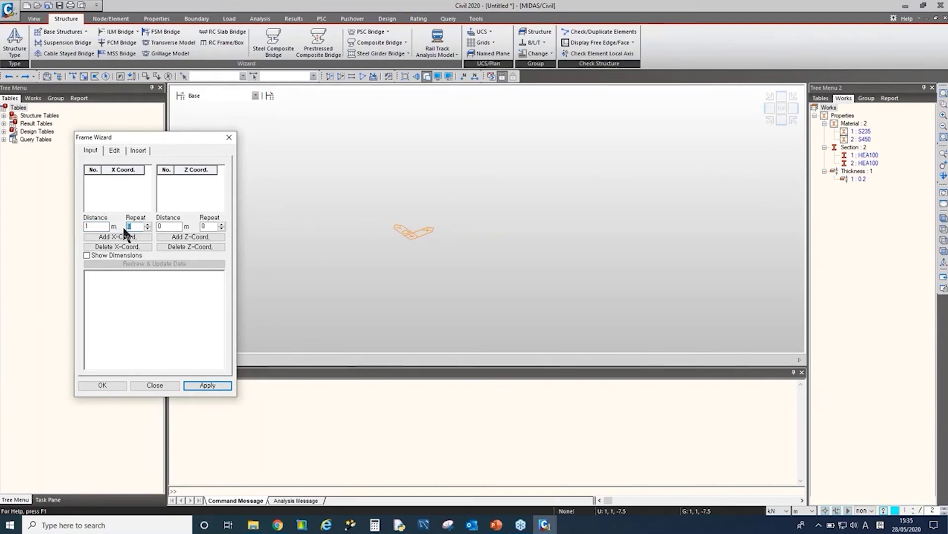
pyautogui.write('9')
pyautogui.click(115, 237)
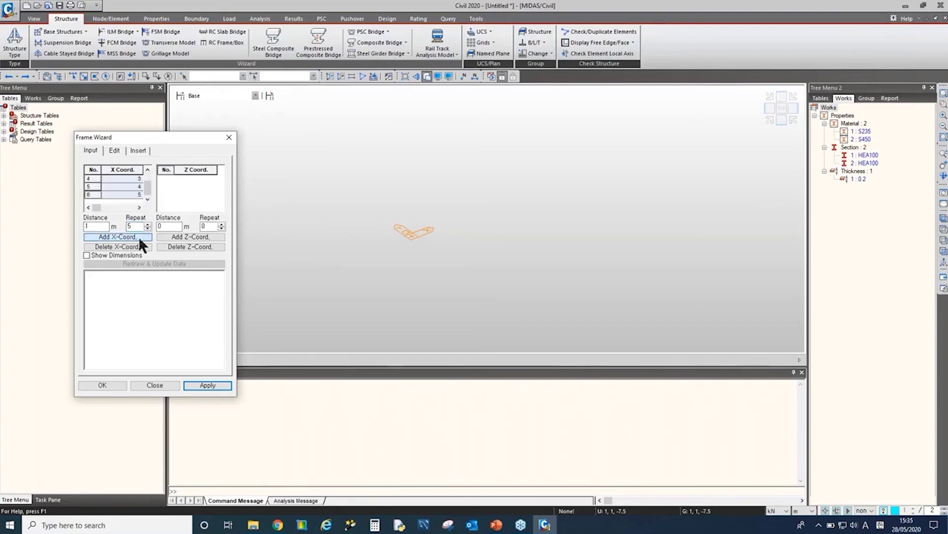
# Add Z grid coordinates 0 to 6 at 2 m spacing, repeated 3 times.
pyautogui.doubleClick(159, 227)
pyautogui.doubleClick(207, 227)
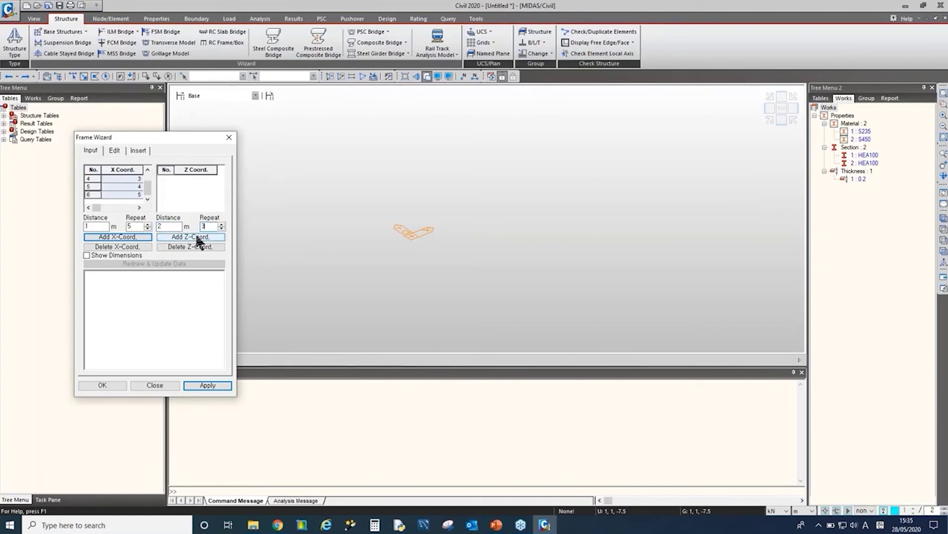
pyautogui.click(197, 237)
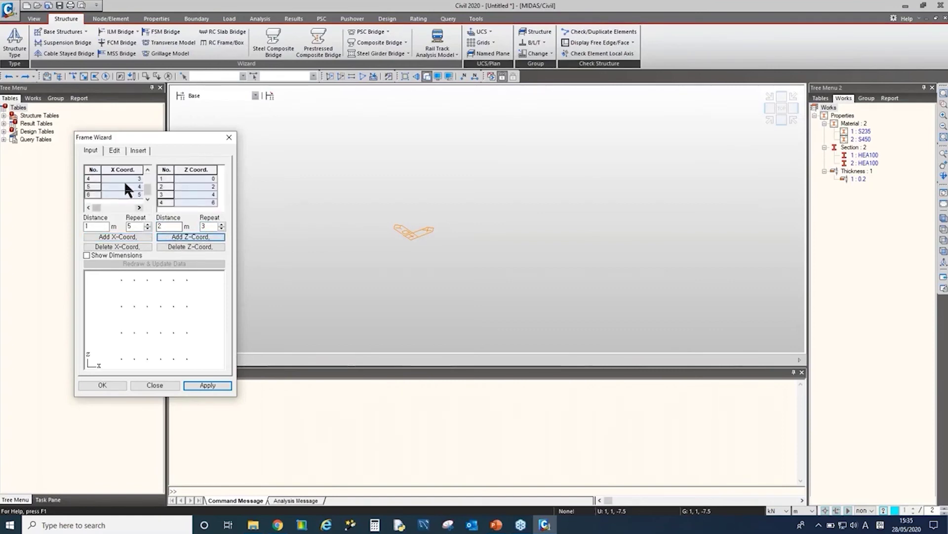
pyautogui.click(114, 151)
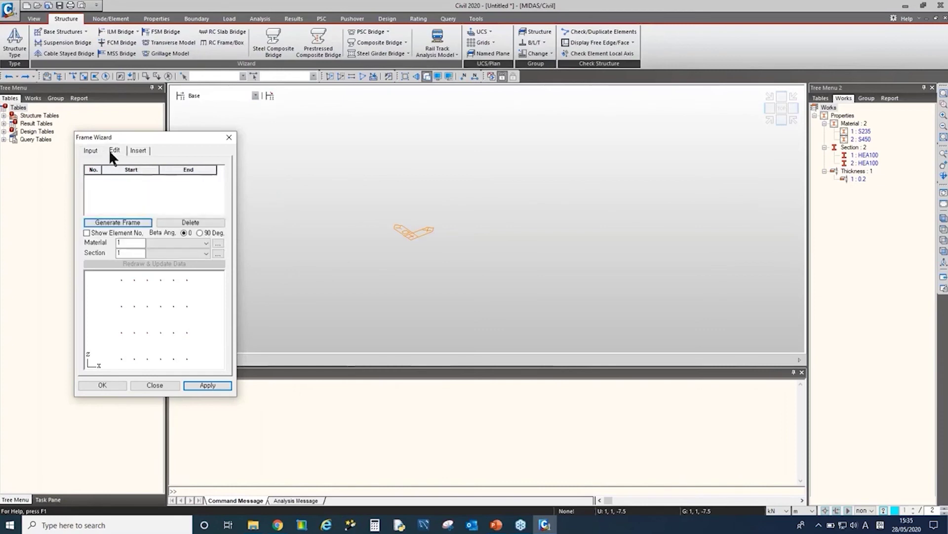
# Generate the frame members and assign S235 material with HEA100 sections.
pyautogui.click(131, 223)
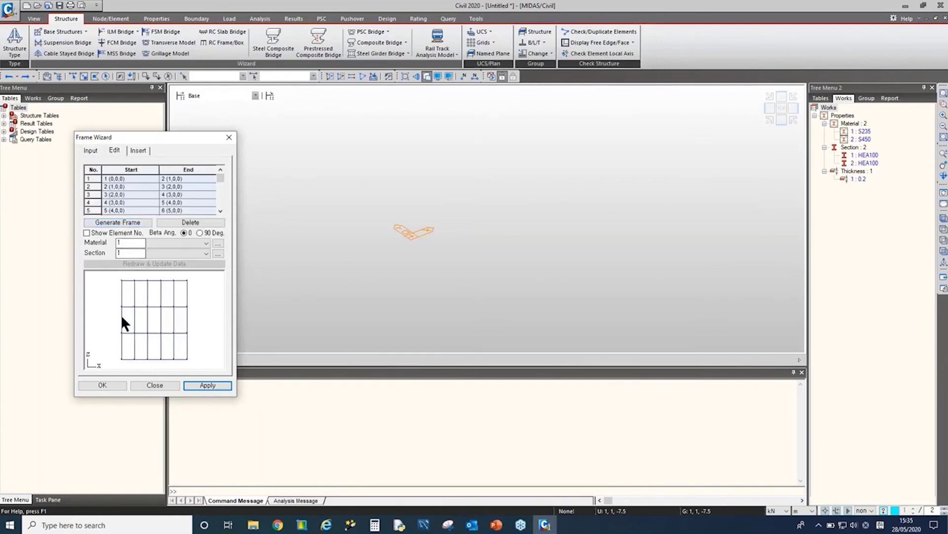
pyautogui.click(170, 242)
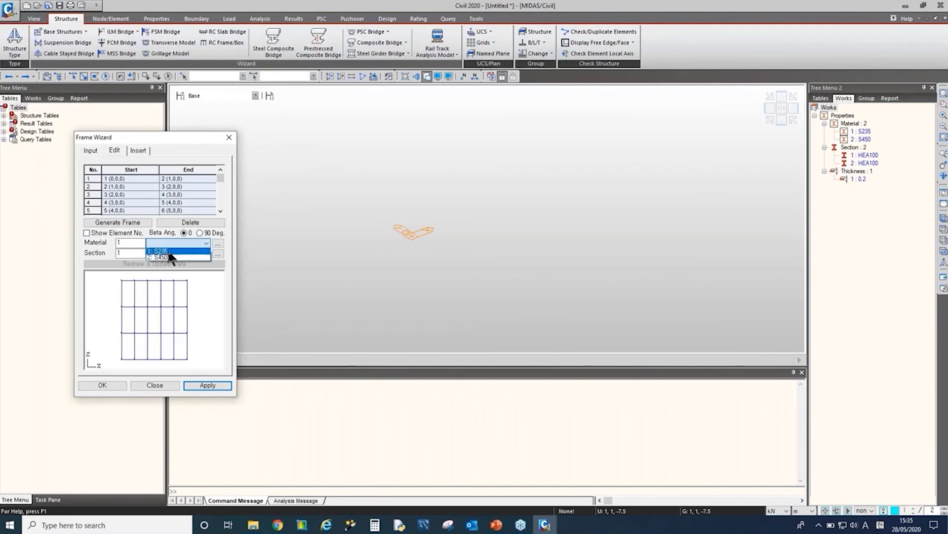
pyautogui.click(170, 252)
pyautogui.click(168, 253)
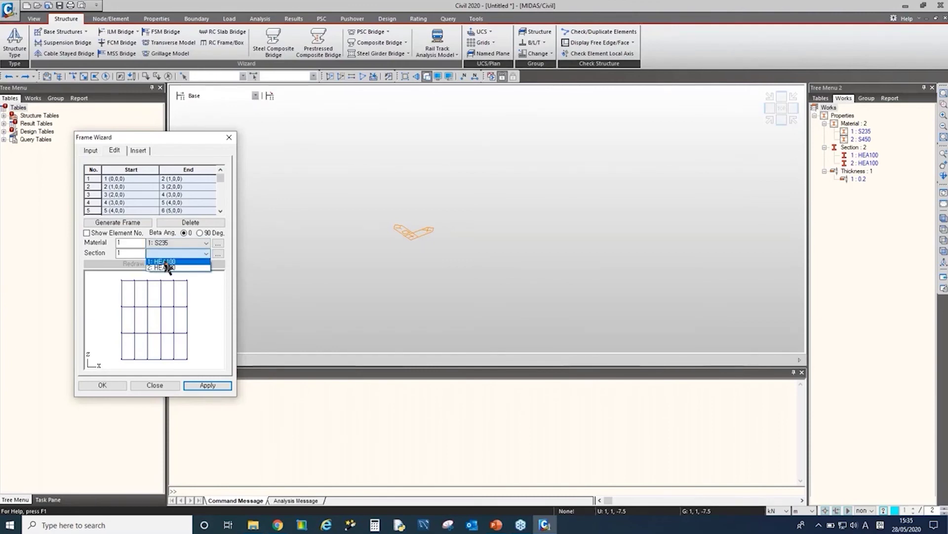
pyautogui.click(166, 262)
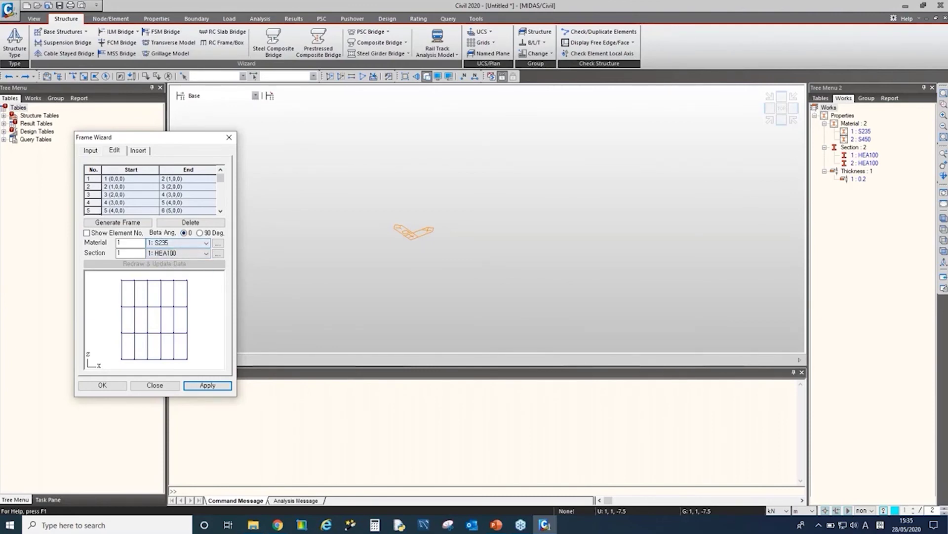
# Insert the upright frame grid as a trial, then undo it.
pyautogui.click(133, 148)
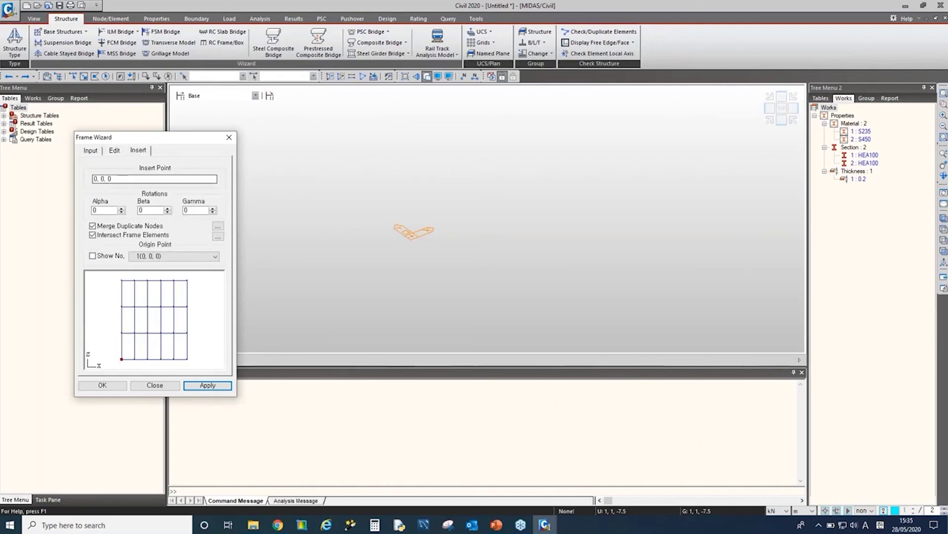
pyautogui.click(122, 179)
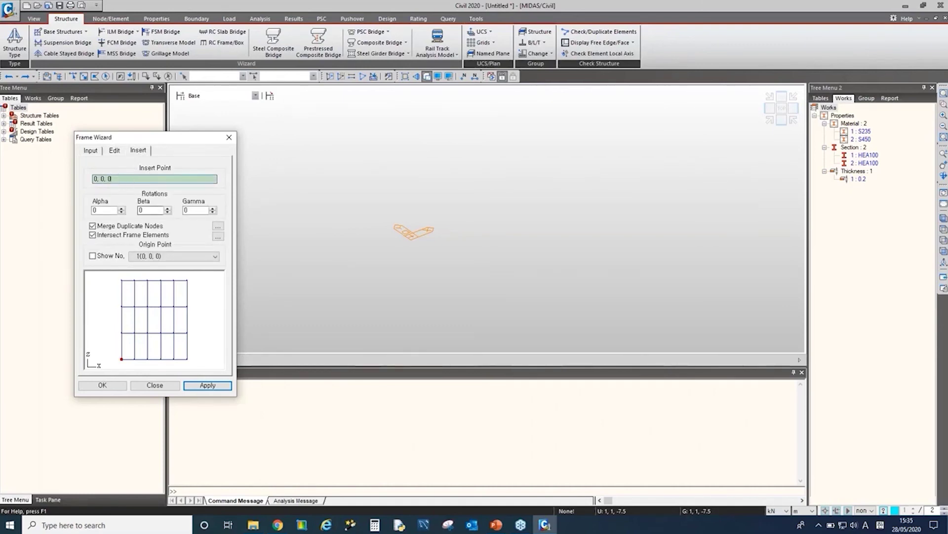
pyautogui.click(206, 385)
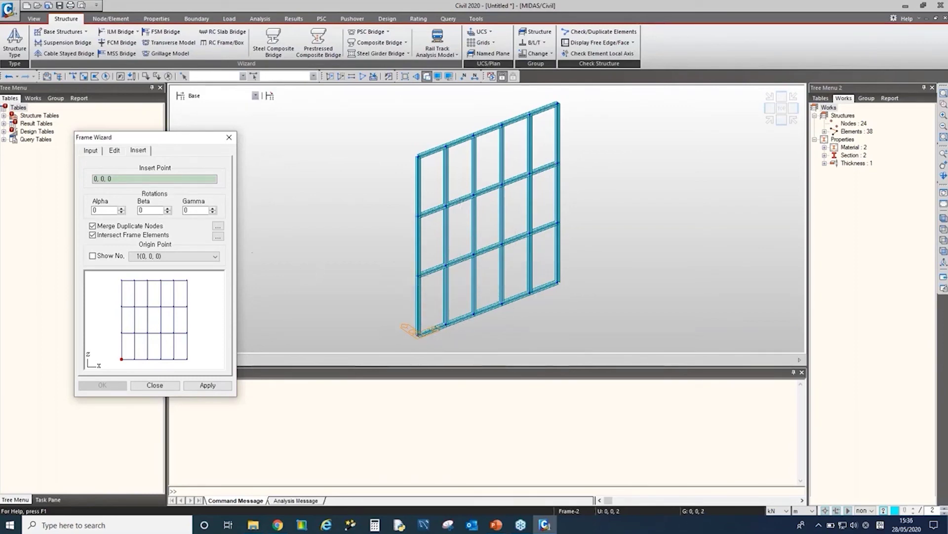
pyautogui.click(9, 76)
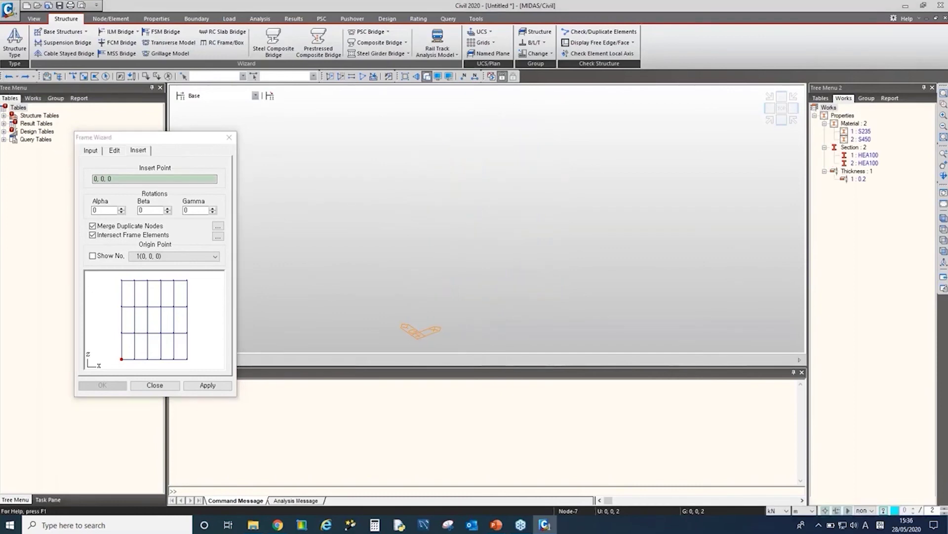
# Insert the grid with Beta 90, then undo that insertion.
pyautogui.doubleClick(144, 210)
pyautogui.write('90')
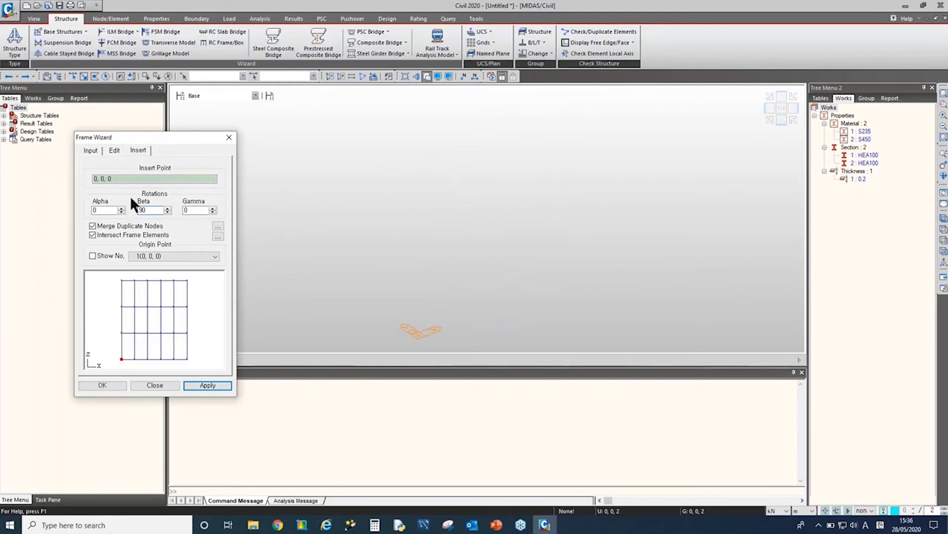
pyautogui.click(213, 385)
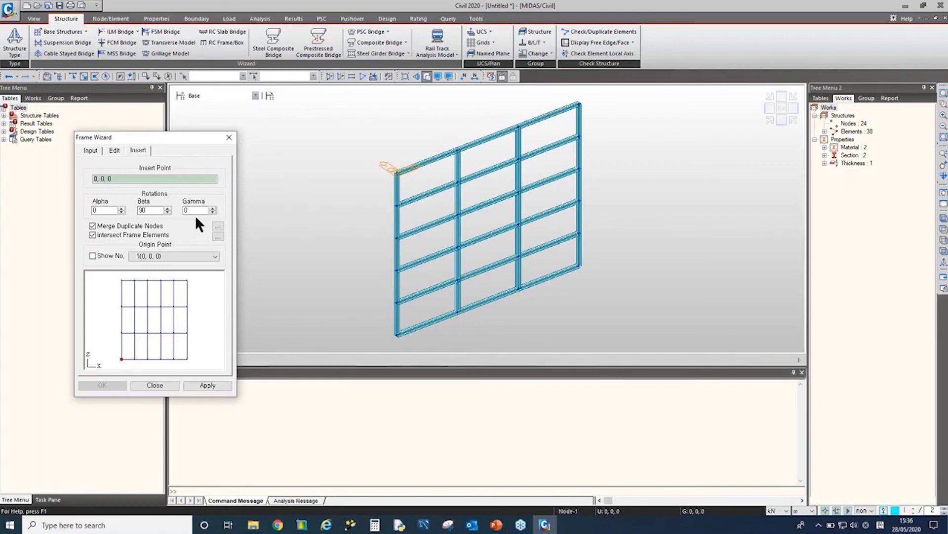
pyautogui.doubleClick(141, 210)
pyautogui.click(8, 76)
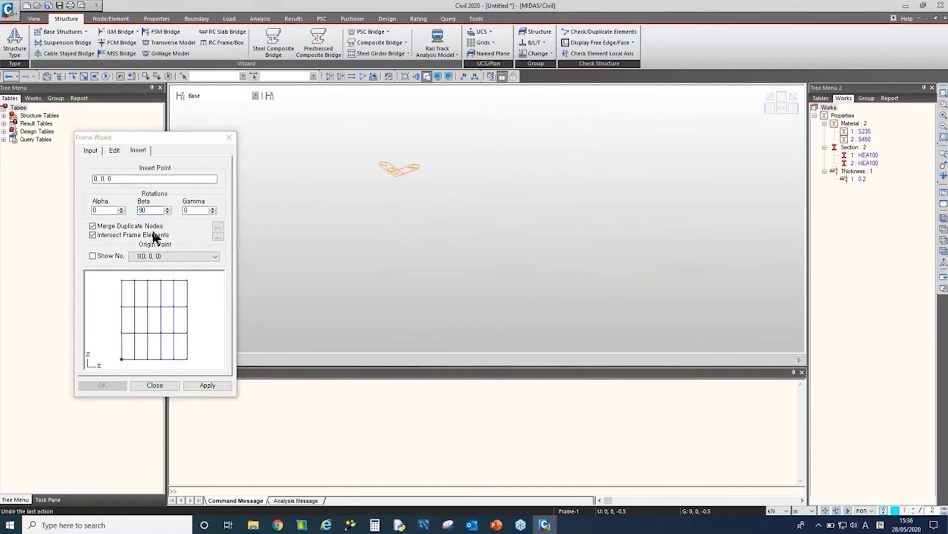
# Reset Beta to 0, insert the grid with Alpha 90, inspect it, then undo.
pyautogui.doubleClick(148, 210)
pyautogui.write('0')
pyautogui.doubleClick(103, 210)
pyautogui.write('90')
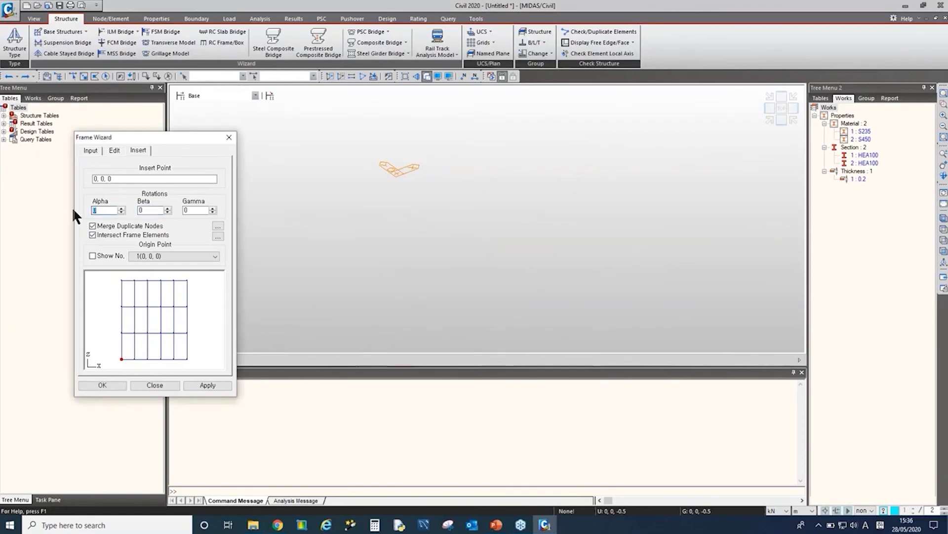
pyautogui.click(206, 384)
pyautogui.moveTo(292, 210); pyautogui.dragTo(330, 236, button='middle')
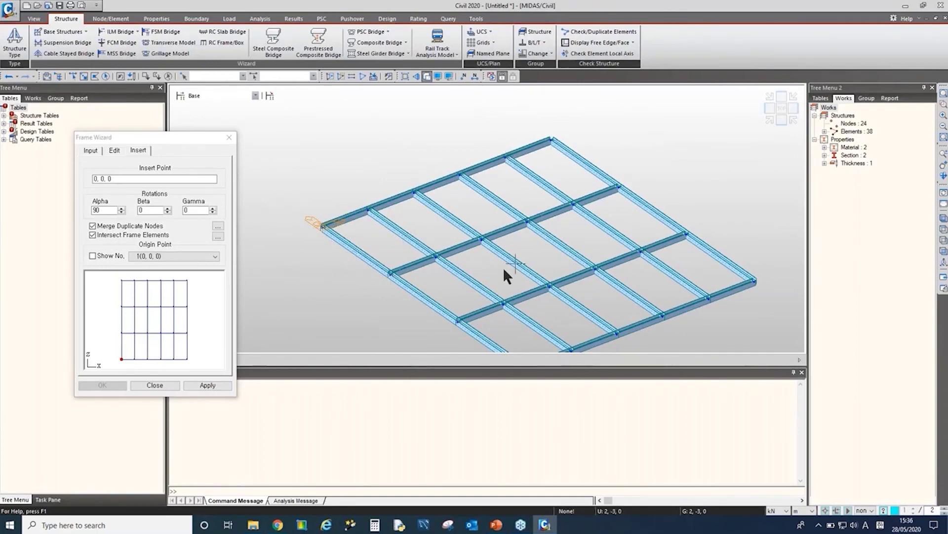
pyautogui.click(11, 77)
# Reinsert the grid with Alpha -90 so it lies flat.
pyautogui.click(126, 217)
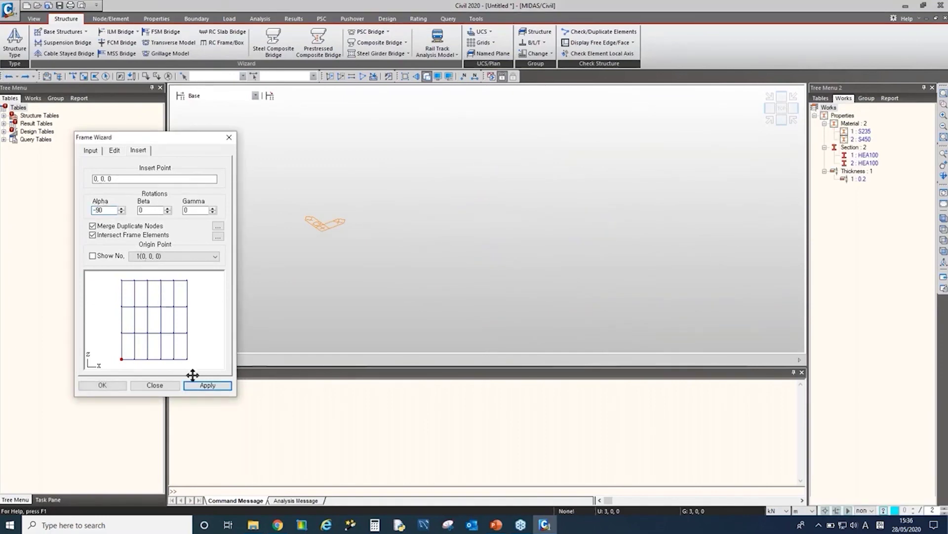
pyautogui.click(207, 385)
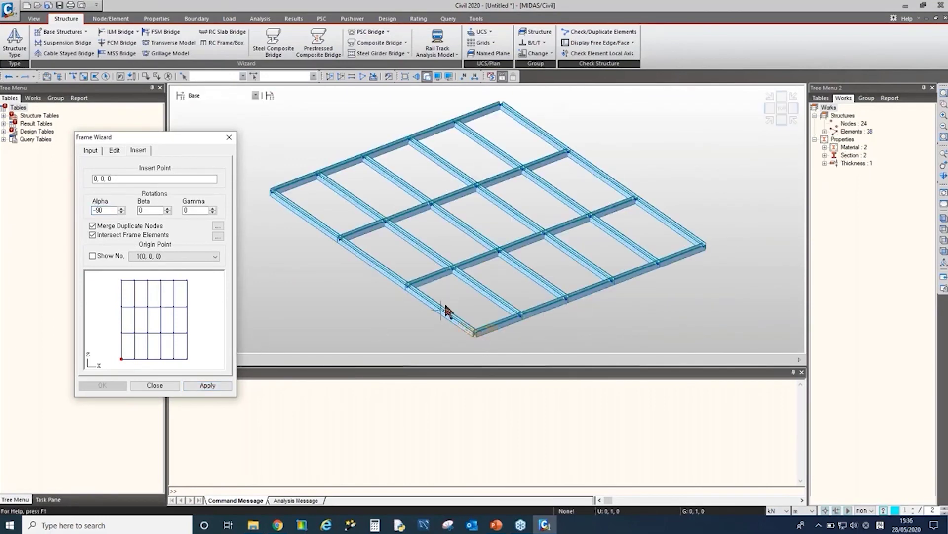
pyautogui.scroll(4, 415, 286)
pyautogui.scroll(5, 477, 264)
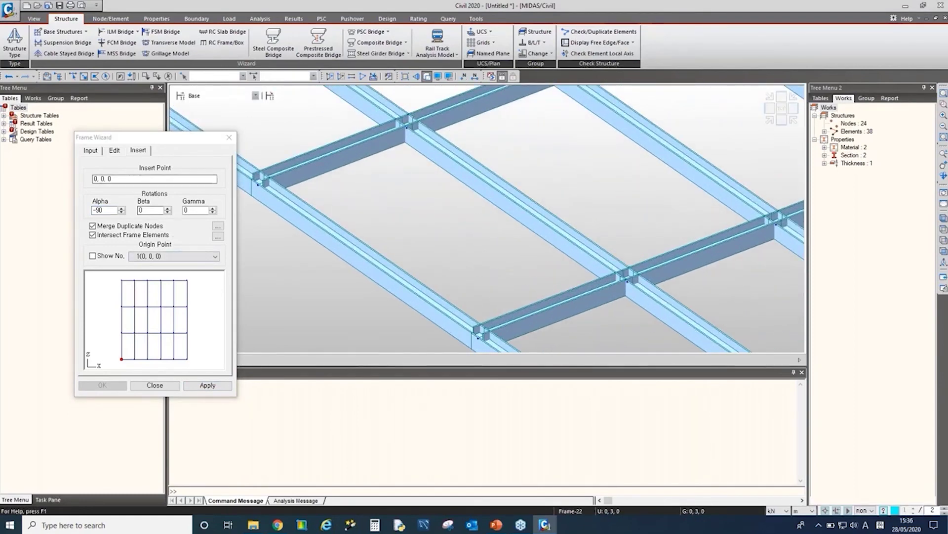
pyautogui.click(114, 150)
# Close the Frame Wizard and zoom around the inserted grid.
pyautogui.click(229, 137)
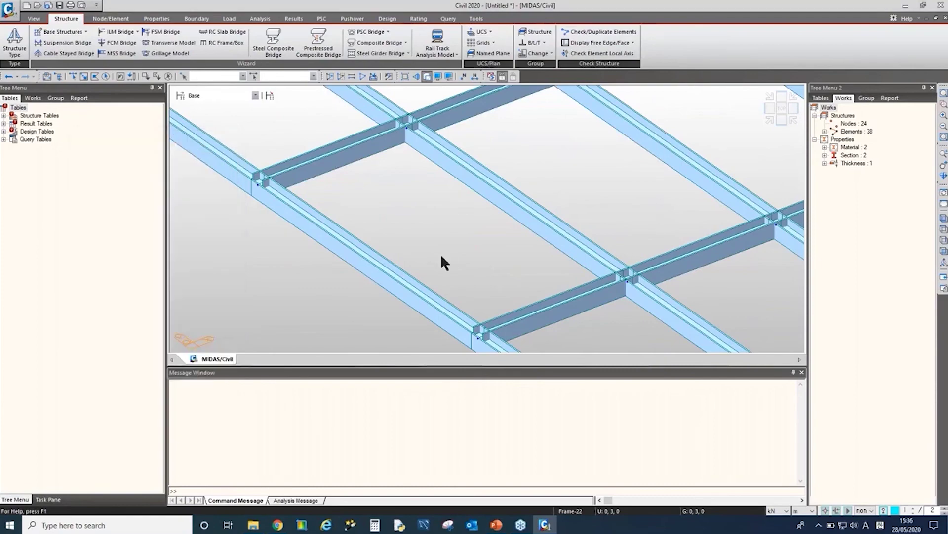
pyautogui.scroll(-3, 440, 254)
pyautogui.scroll(-4, 390, 246)
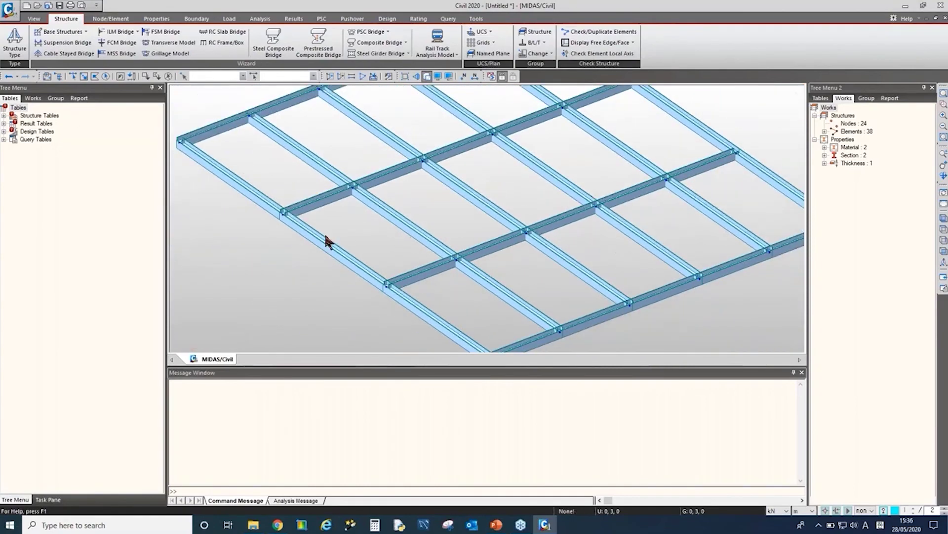
pyautogui.scroll(6, 327, 241)
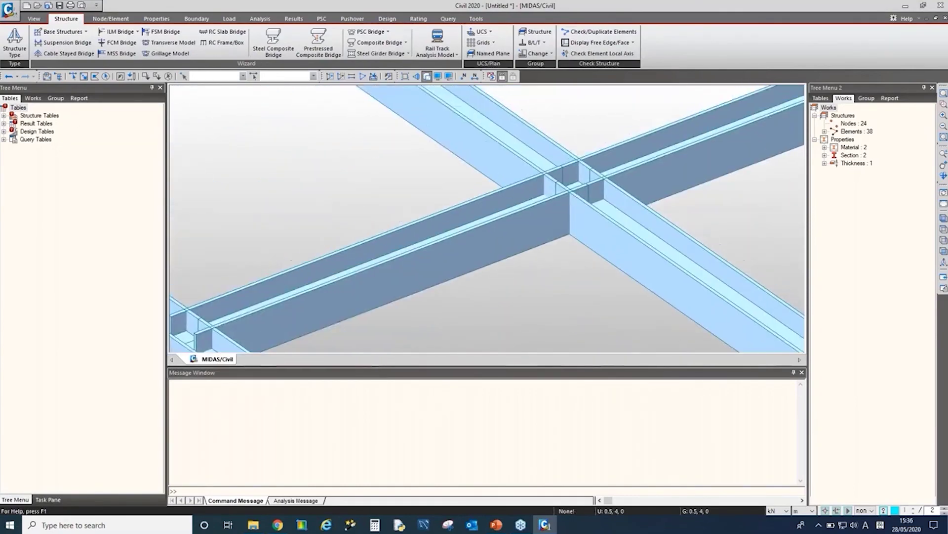
pyautogui.scroll(-4, 558, 228)
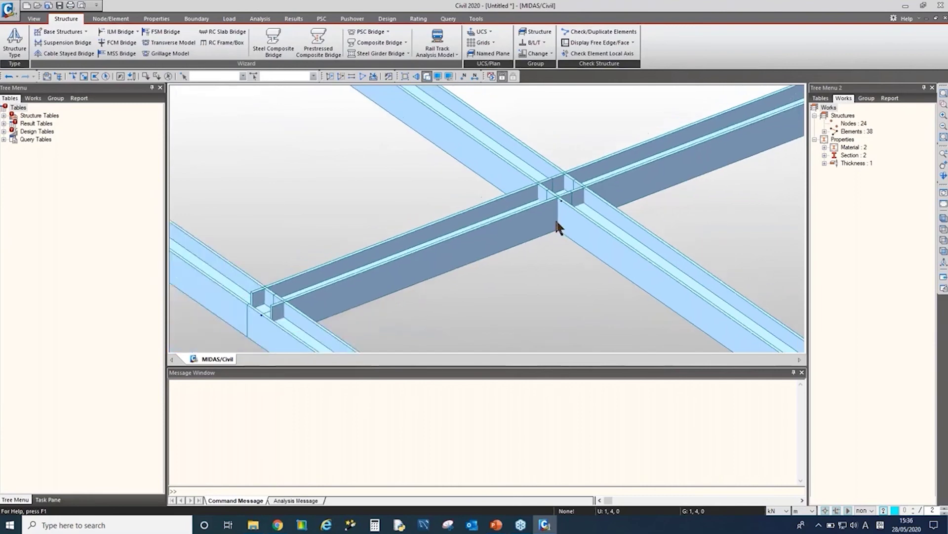
pyautogui.scroll(2, 455, 198)
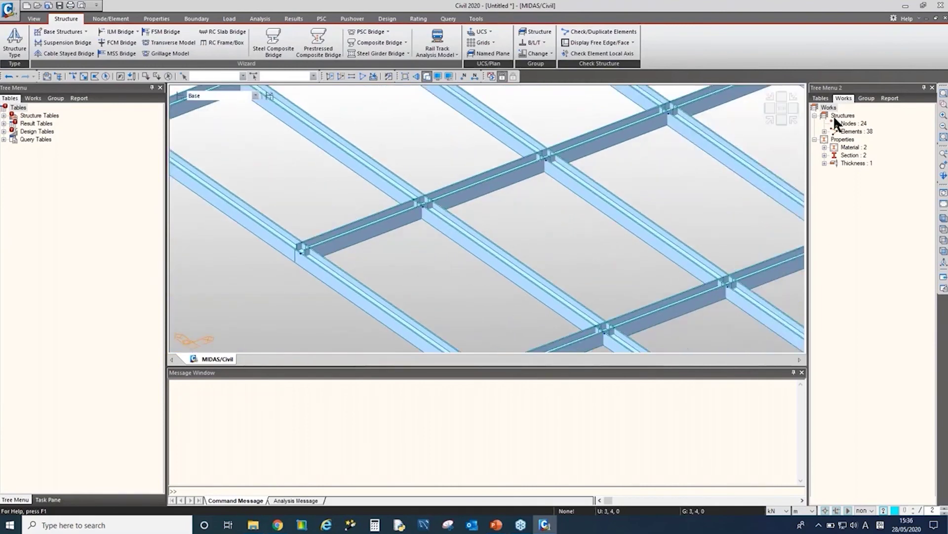
# Expand Elements in the tree and open the table of the 38 beams.
pyautogui.doubleClick(846, 132)
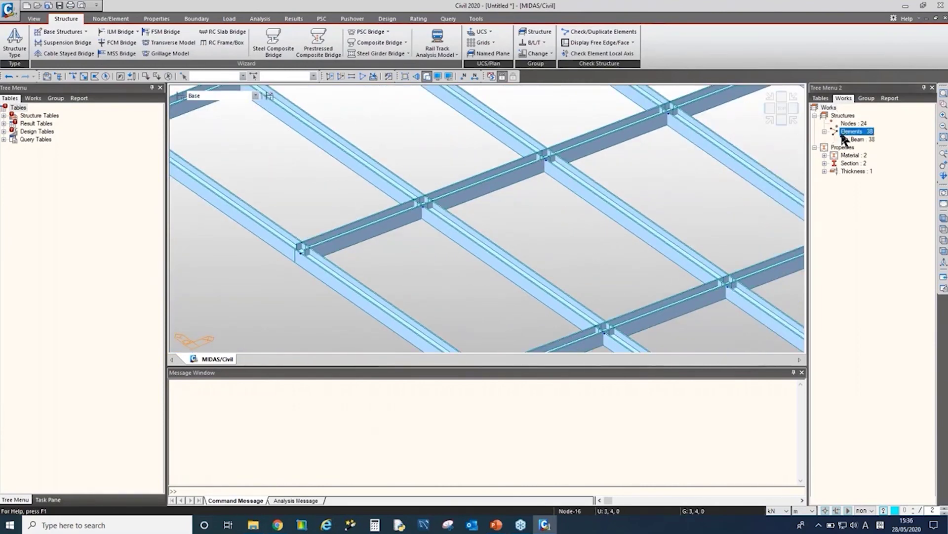
pyautogui.rightClick(856, 138)
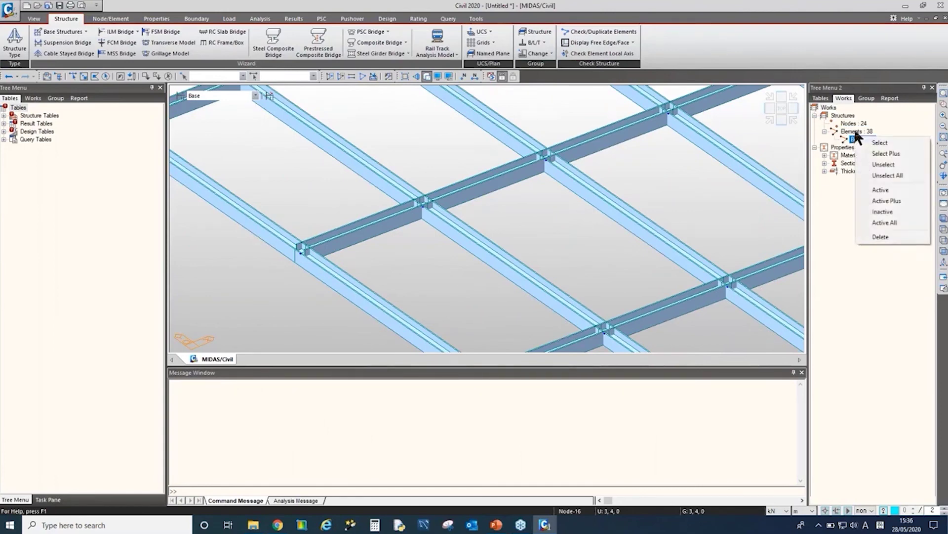
pyautogui.click(854, 131)
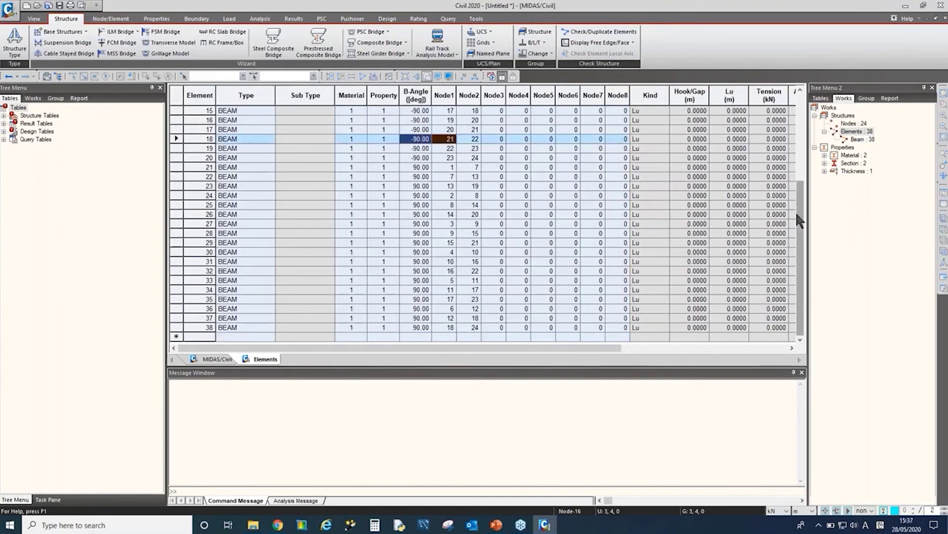
# Enter 0 as the B-Angle for element 1 and all remaining beams, then return to the model view.
pyautogui.scroll(5, 796, 211)
pyautogui.click(399, 110)
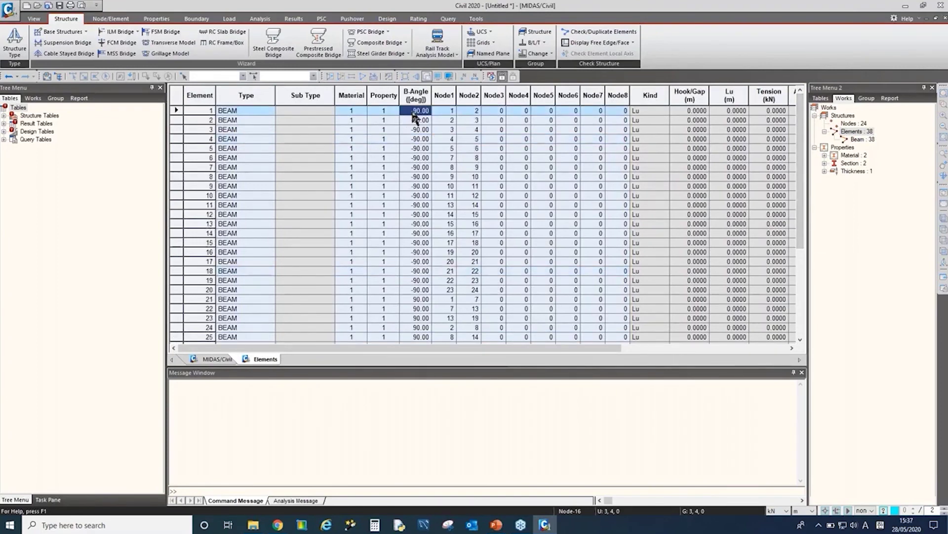
pyautogui.write('0')
pyautogui.press('Return')
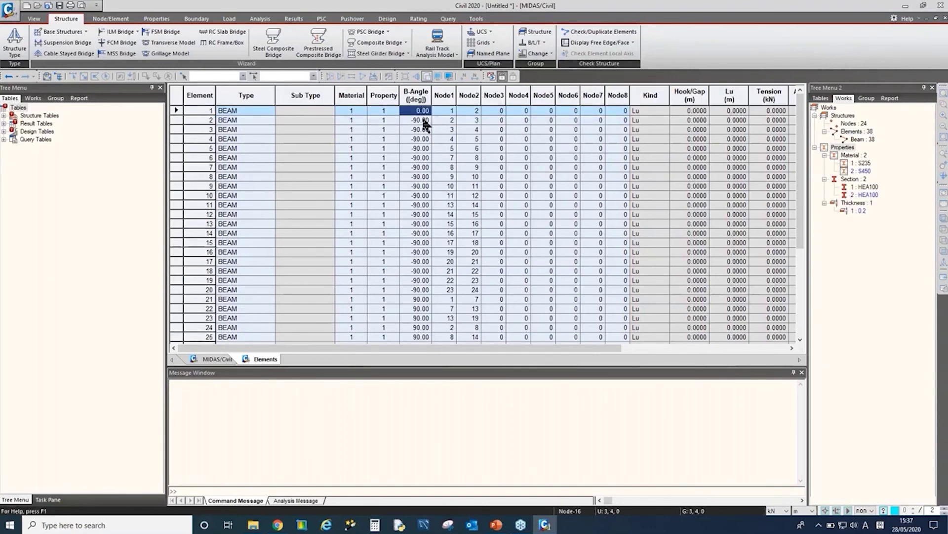
pyautogui.moveTo(422, 114); pyautogui.dragTo(428, 348)
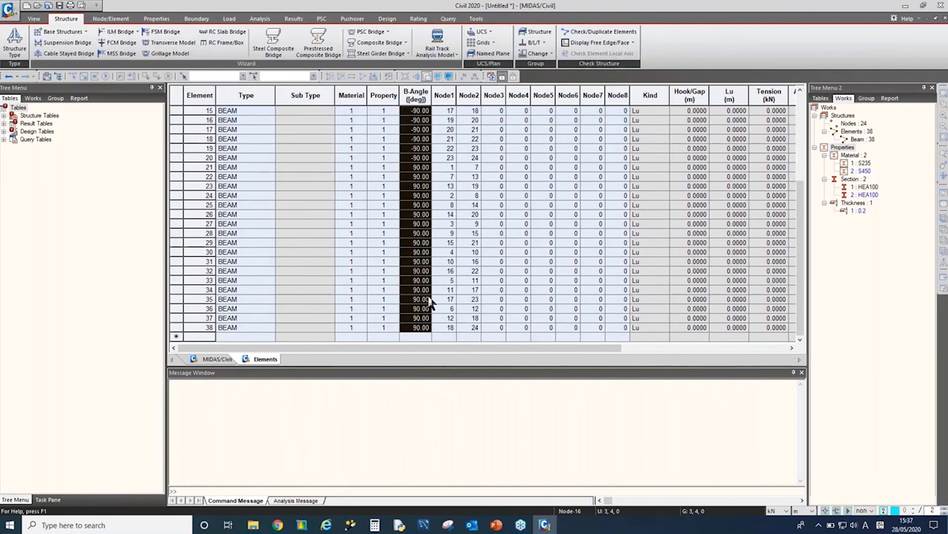
pyautogui.write('0')
pyautogui.press('Return')
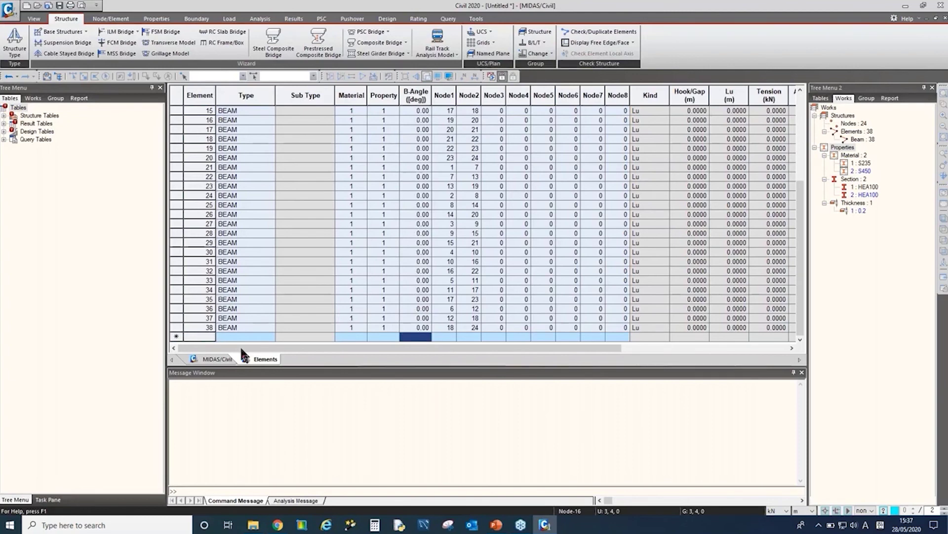
pyautogui.click(216, 358)
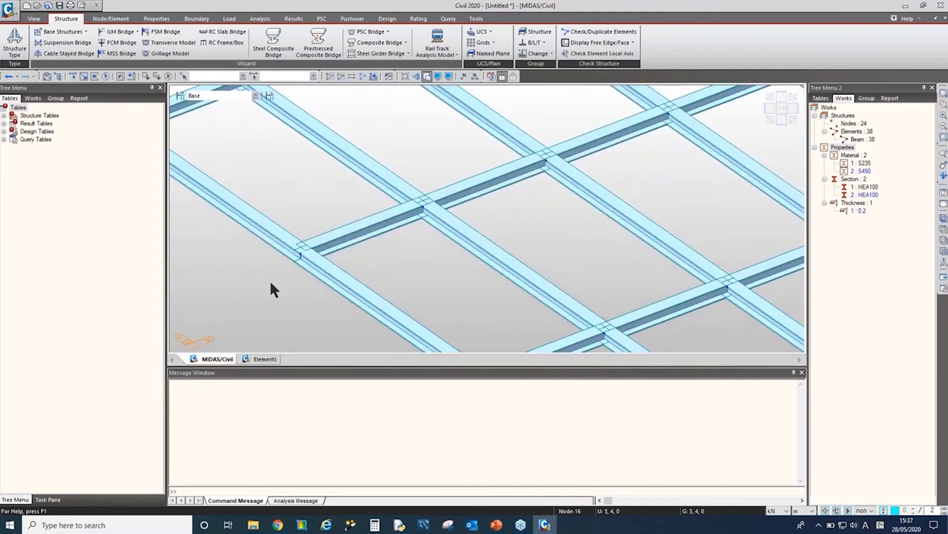
# Launch the Shell Wizard from the Base Structures list.
pyautogui.moveTo(271, 285); pyautogui.dragTo(375, 178, button='middle')
pyautogui.scroll(-5, 532, 209)
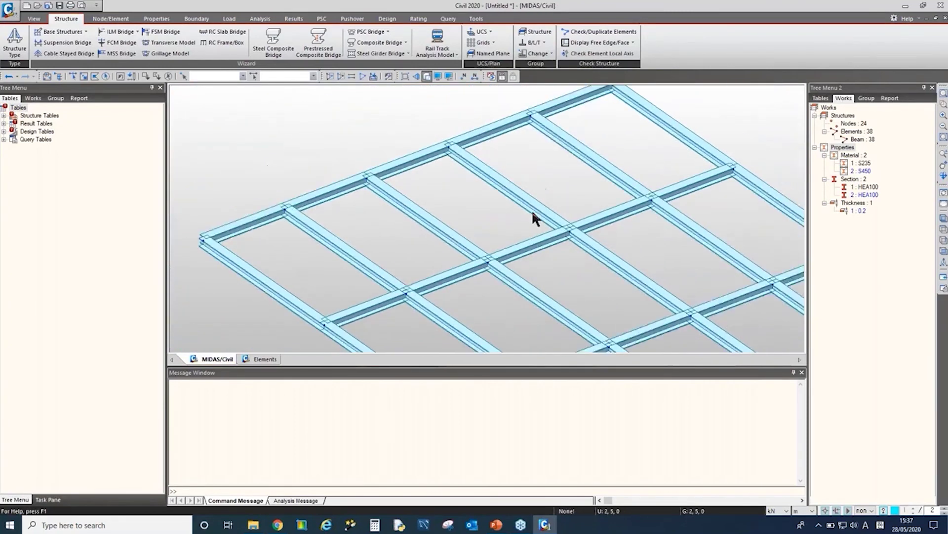
pyautogui.scroll(2, 527, 256)
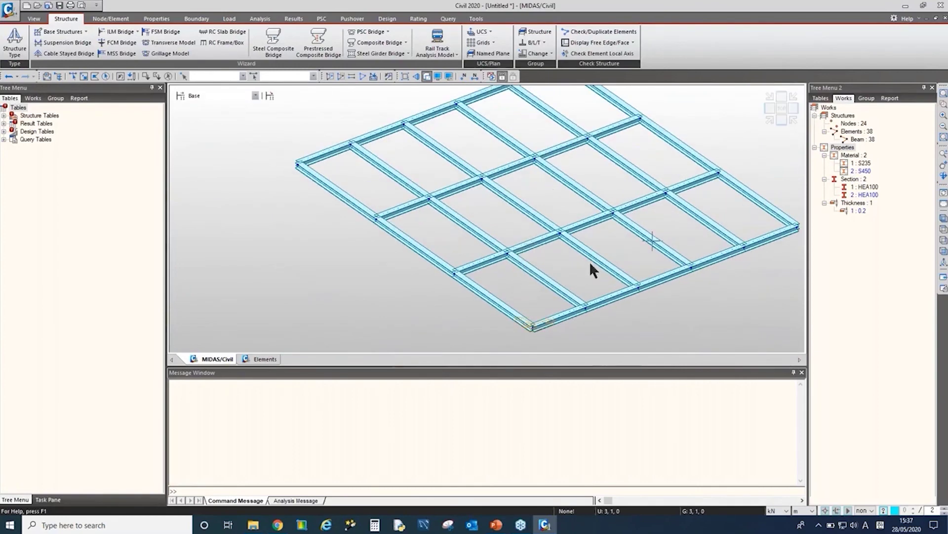
pyautogui.click(63, 32)
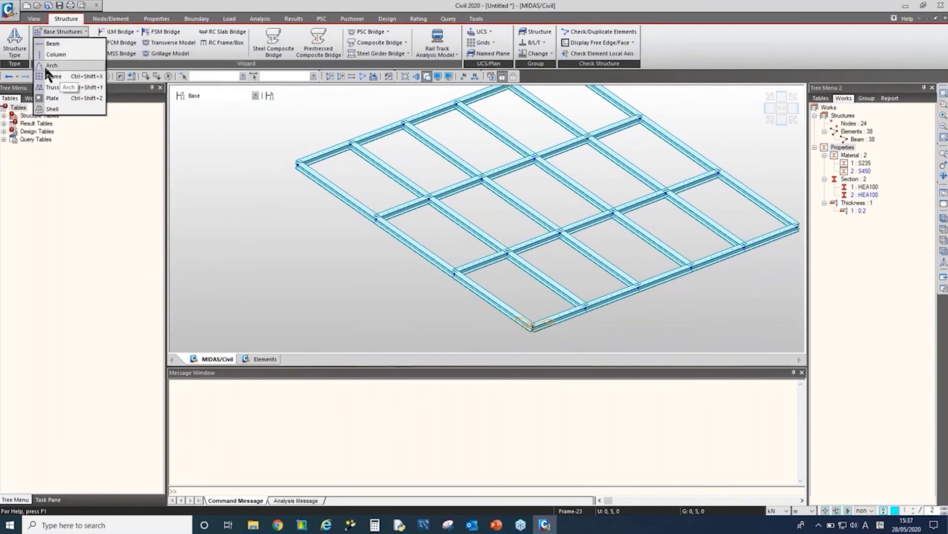
pyautogui.click(58, 109)
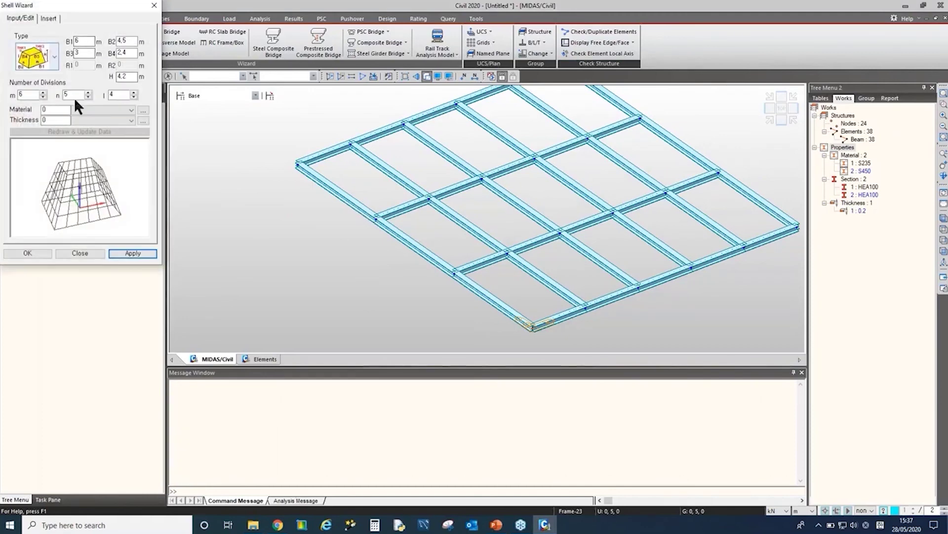
# Switch the shell type to a sphere, previewing radius 2.7 with 20 by 12 divisions.
pyautogui.moveTo(42, 11); pyautogui.dragTo(146, 41)
pyautogui.click(155, 88)
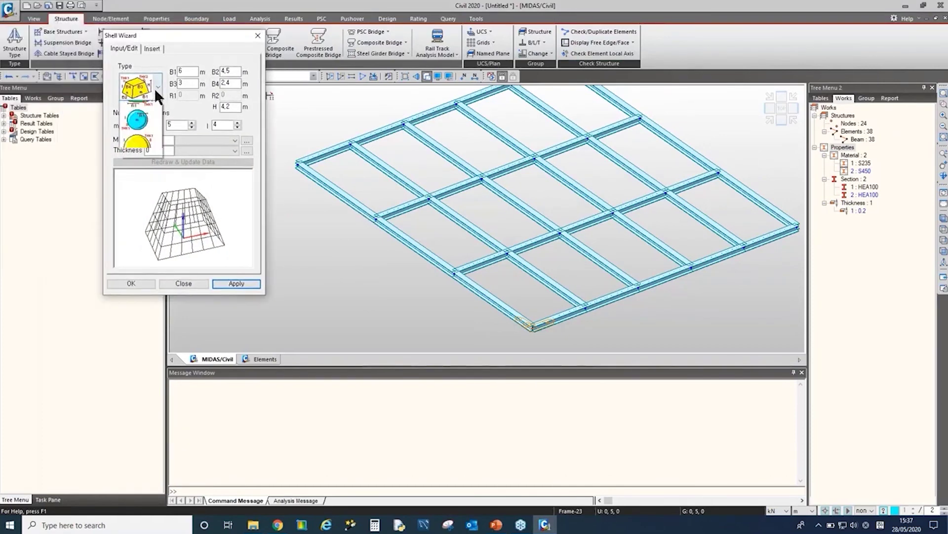
pyautogui.click(137, 162)
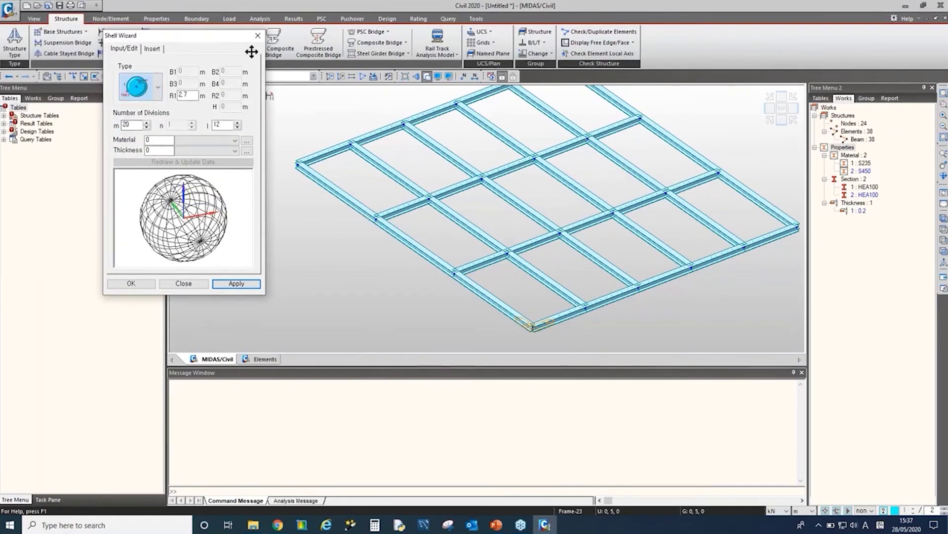